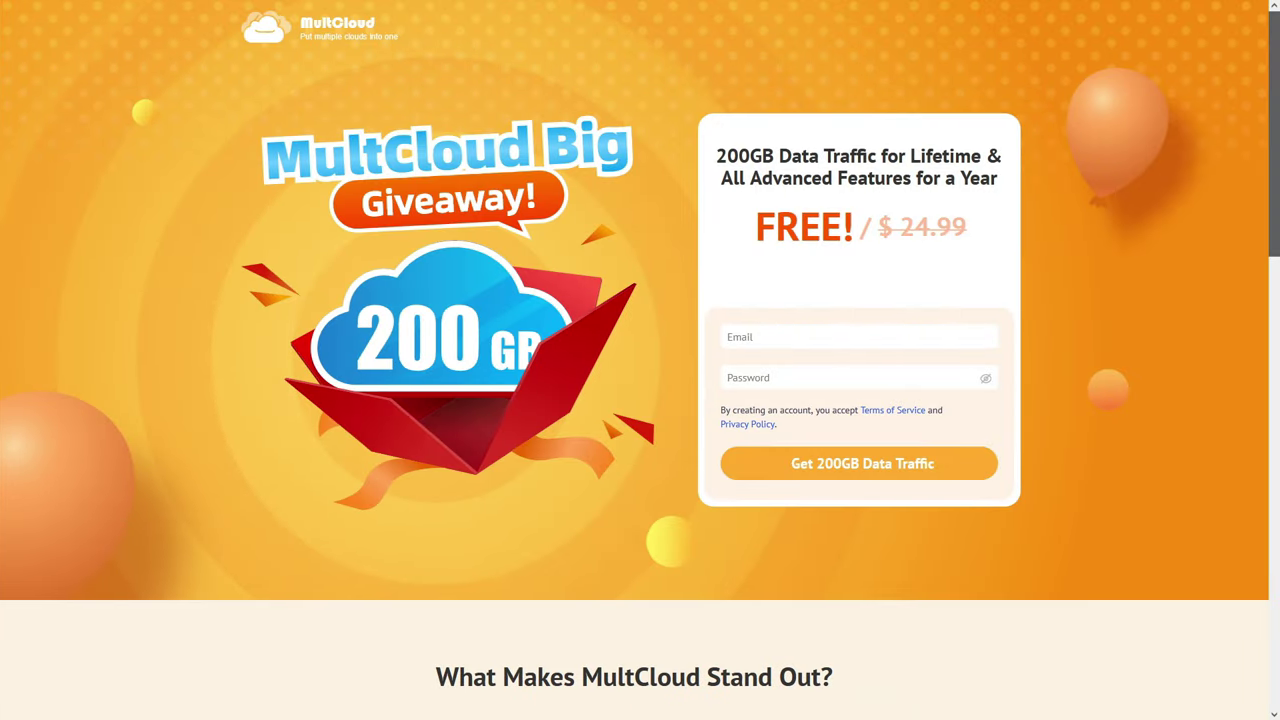
scroll(640, 360, down, 2)
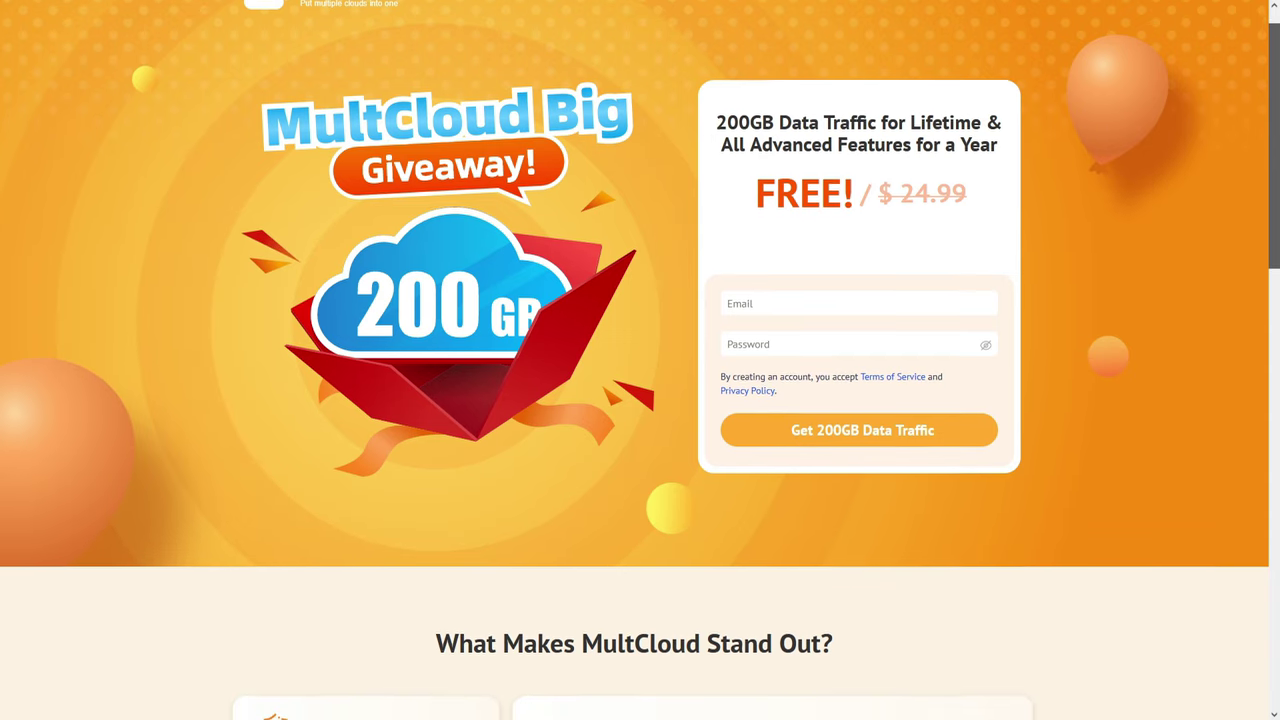
scroll(640, 360, down, 4)
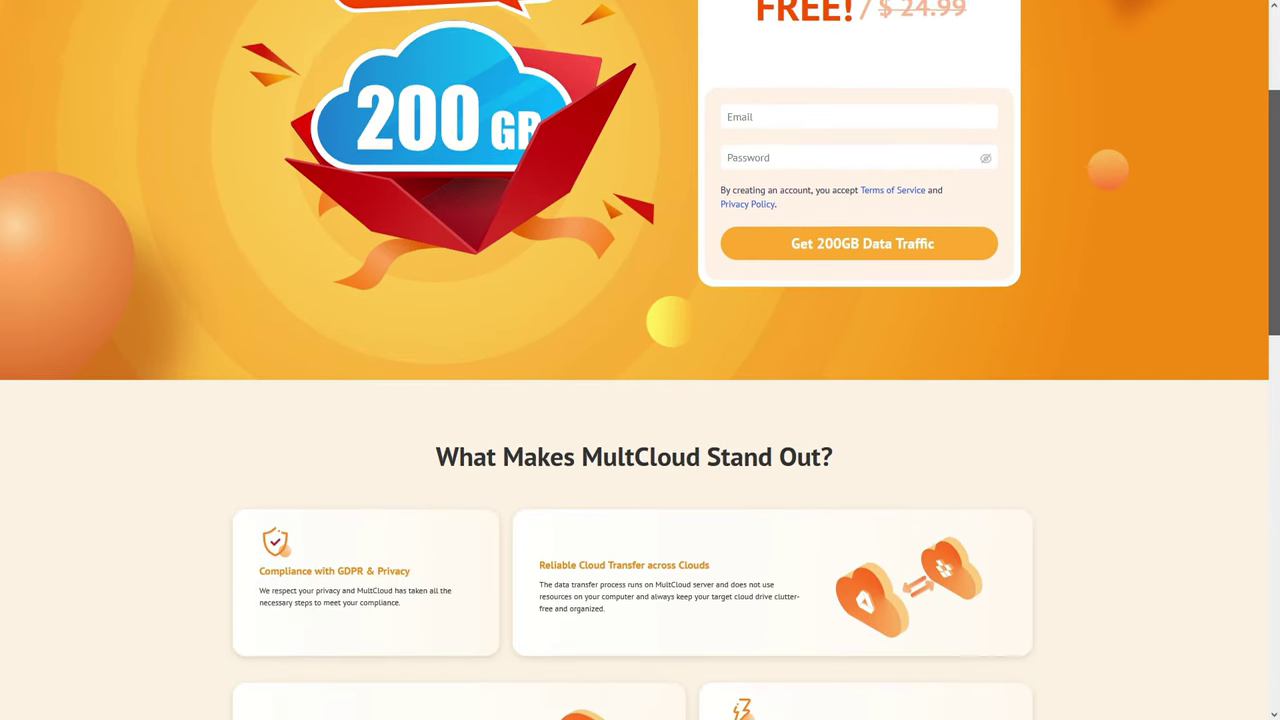
scroll(640, 360, down, 2)
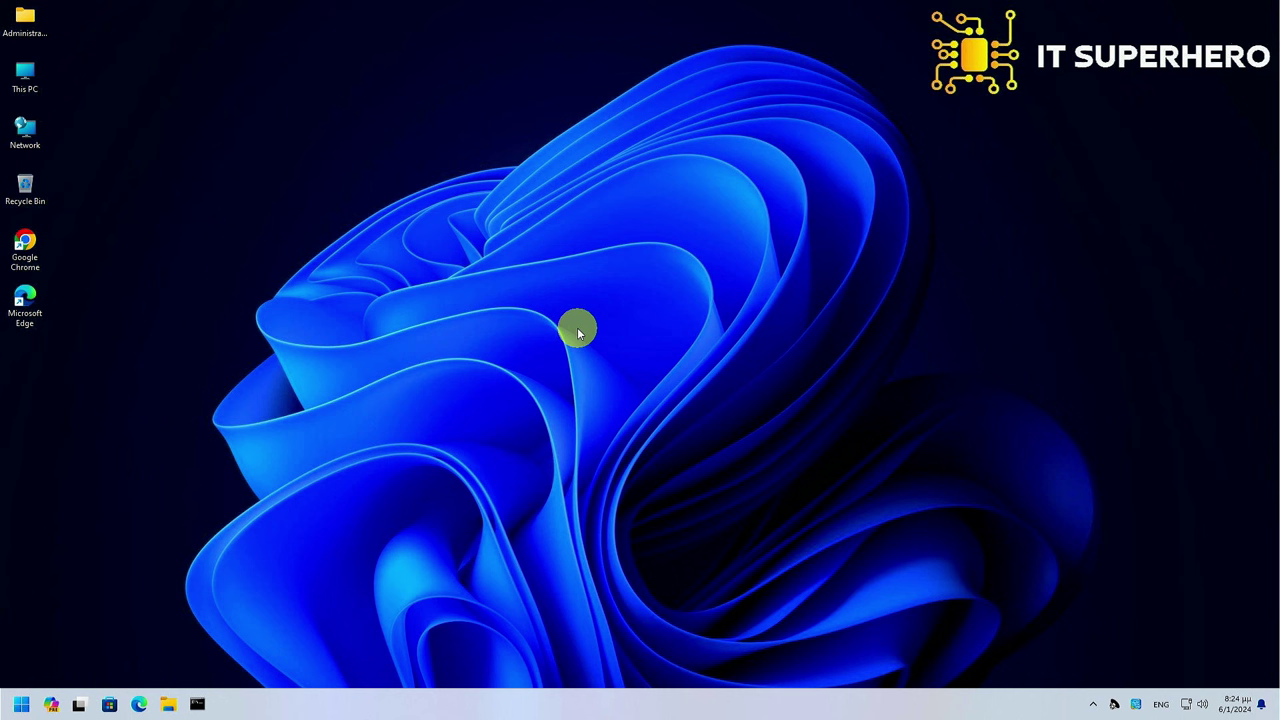
double_click(27, 245)
text(htt)
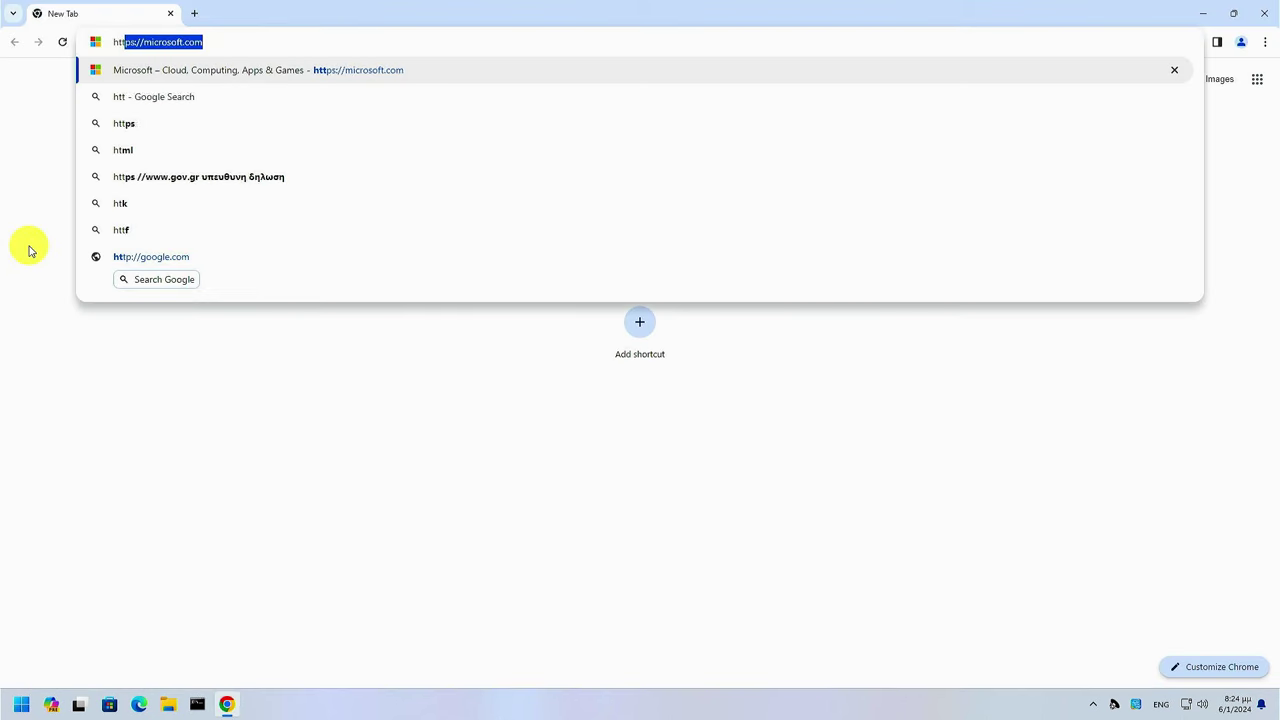
text(ps://10)
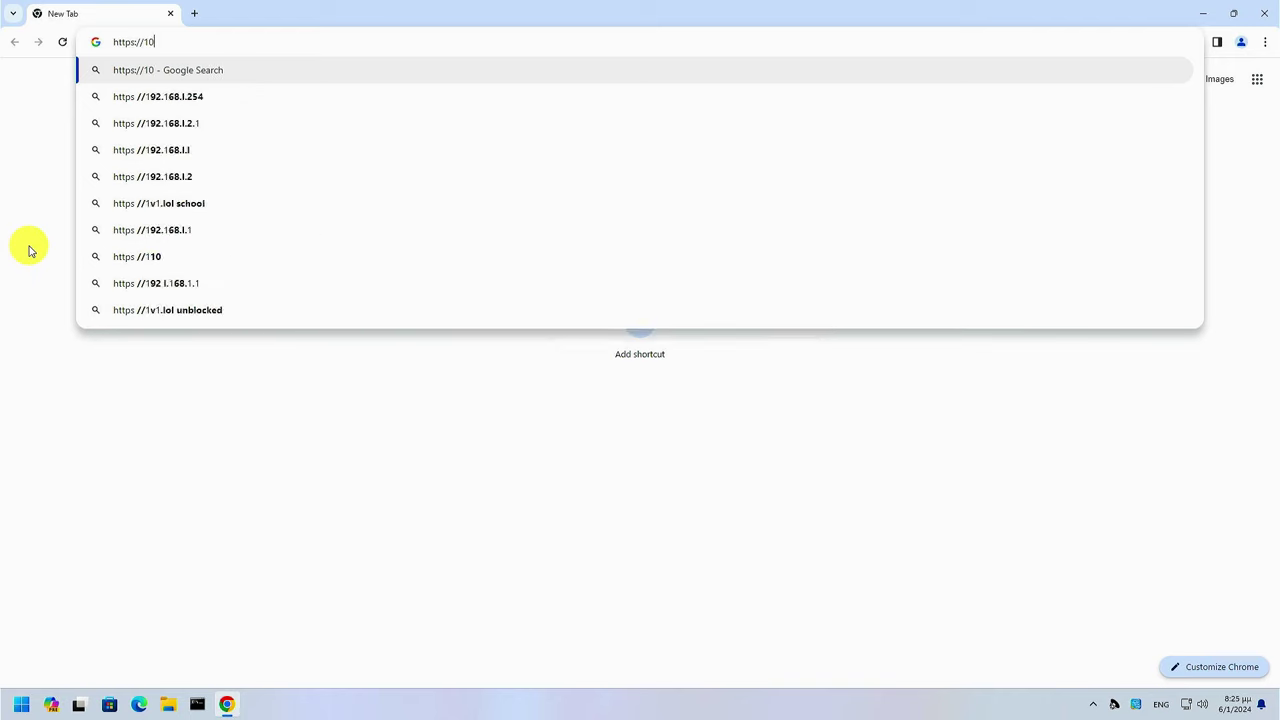
text(.0.1.1:8080)
key(Return)
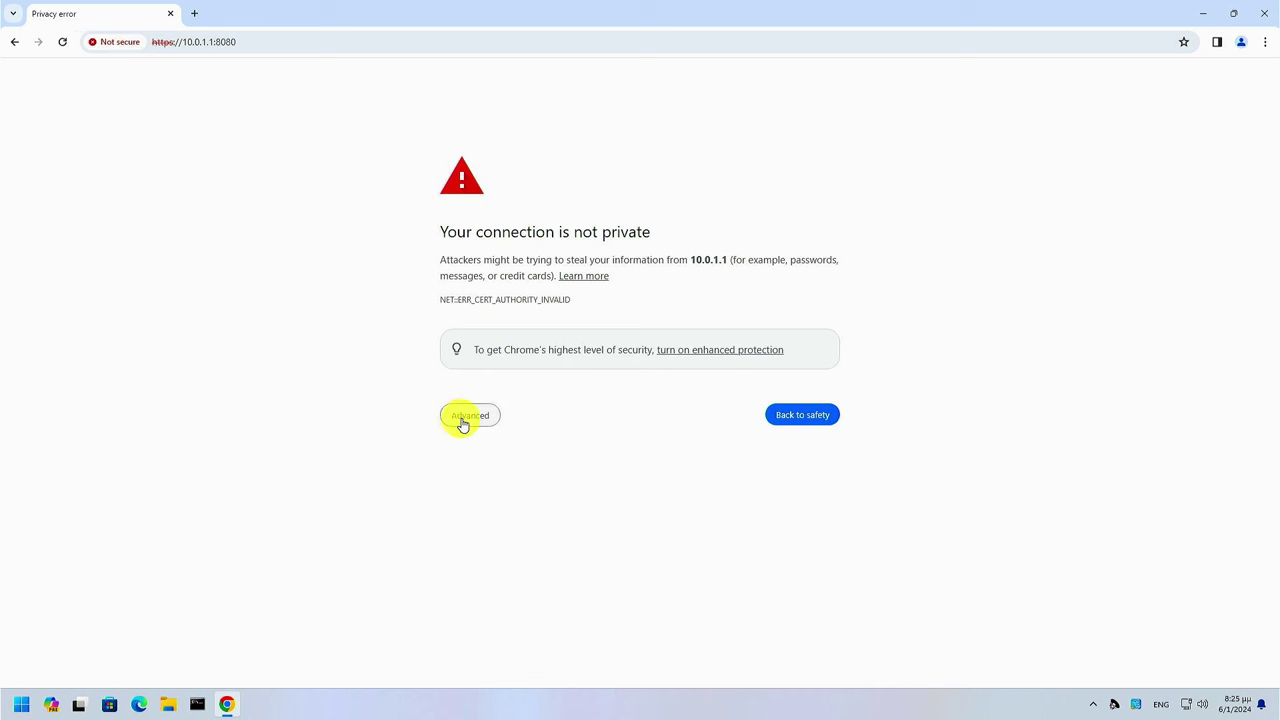
click(468, 415)
click(486, 518)
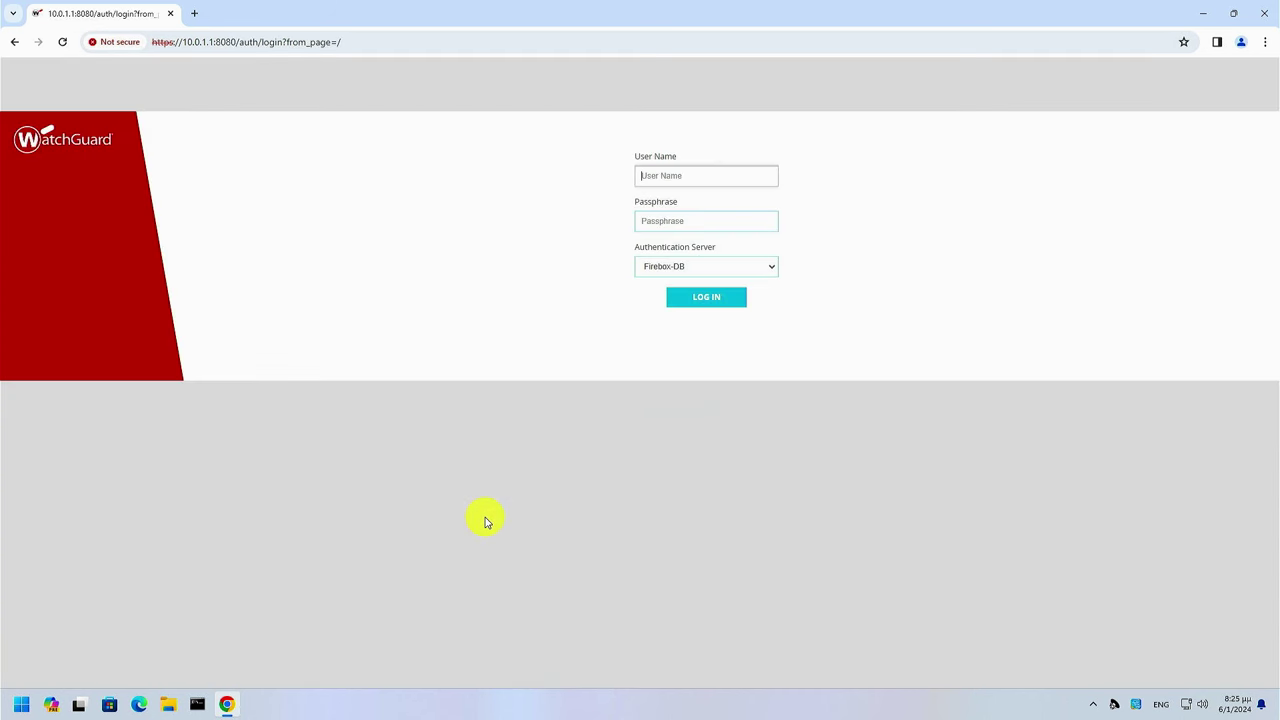
text(adm********)
key(Return)
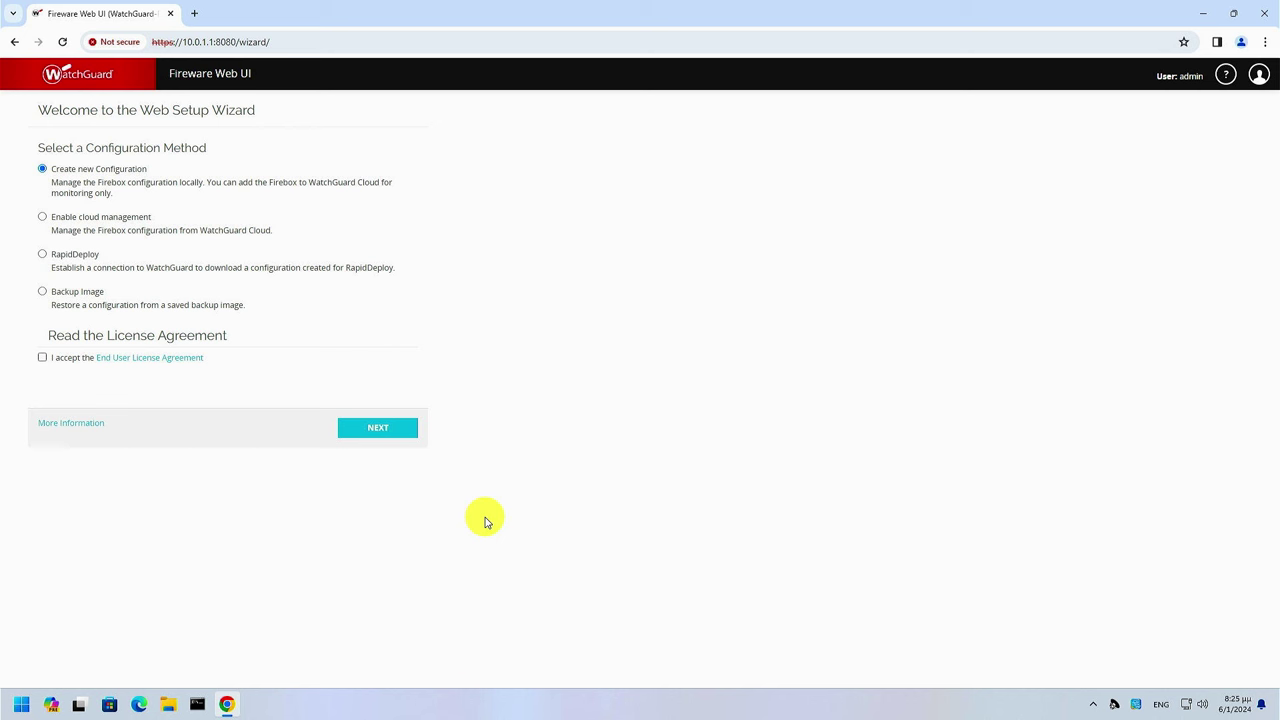
Start a new wizard configuration, accept the EULA, and keep the default DHCP external settings
click(389, 434)
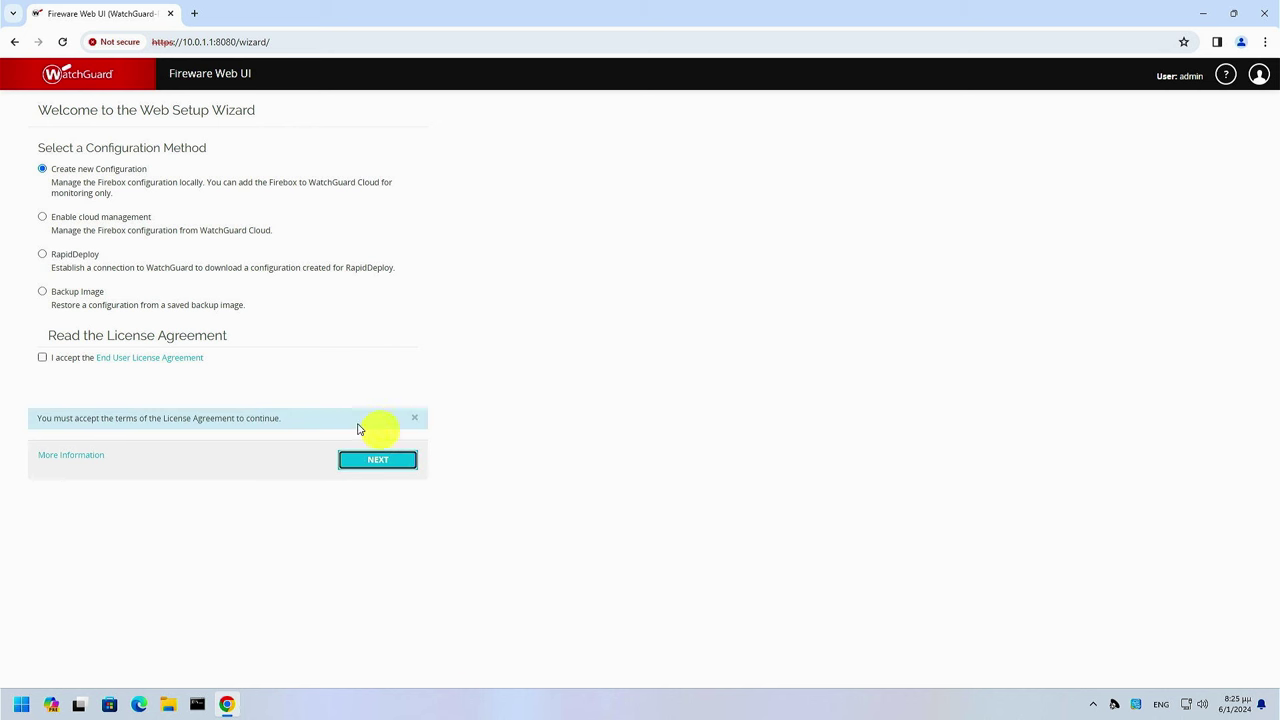
click(42, 358)
click(369, 472)
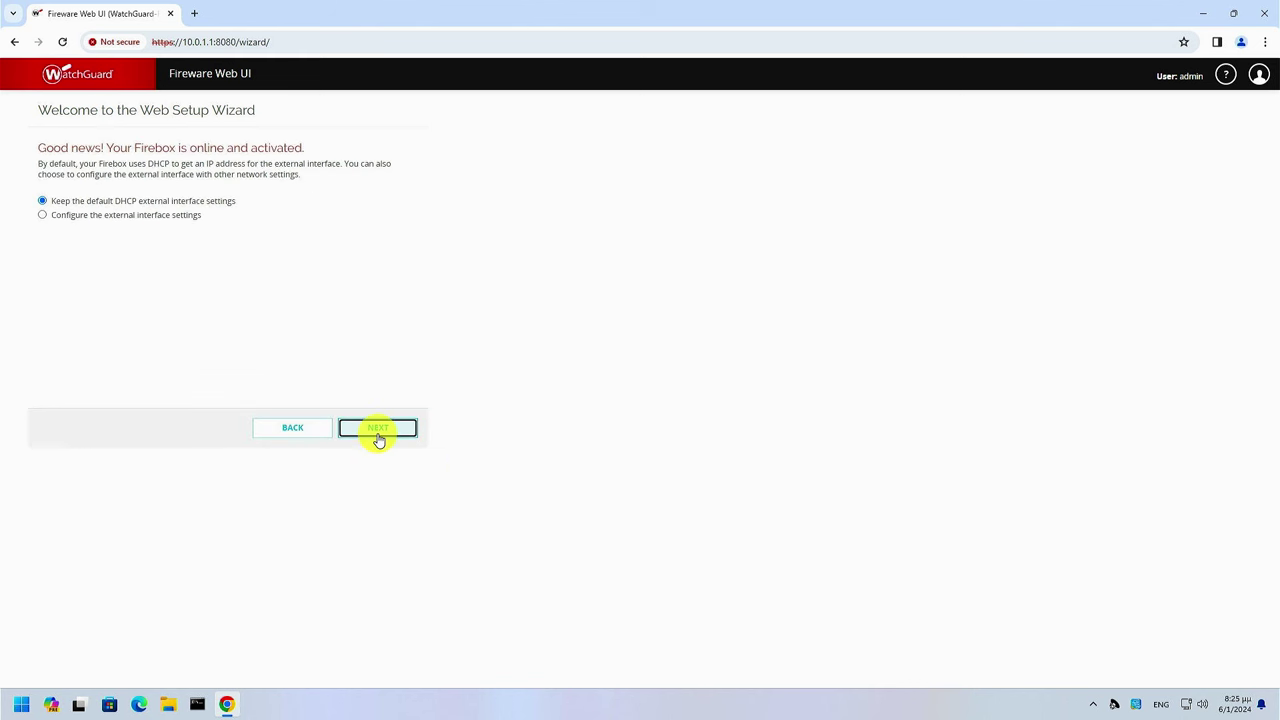
click(379, 430)
Set the DNS servers to 1.1.1 and 1.0.0.1
click(201, 196)
text(1.1.)
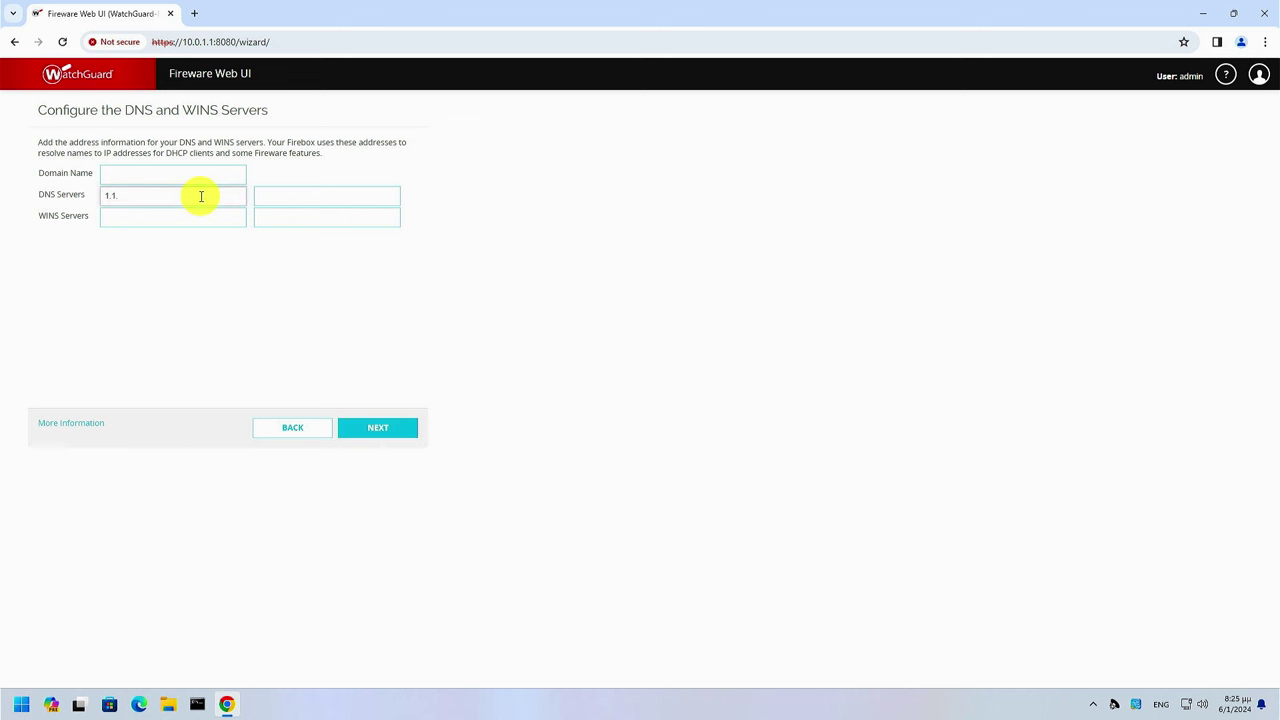
text(1)
key(Tab)
text(1.0.0.1)
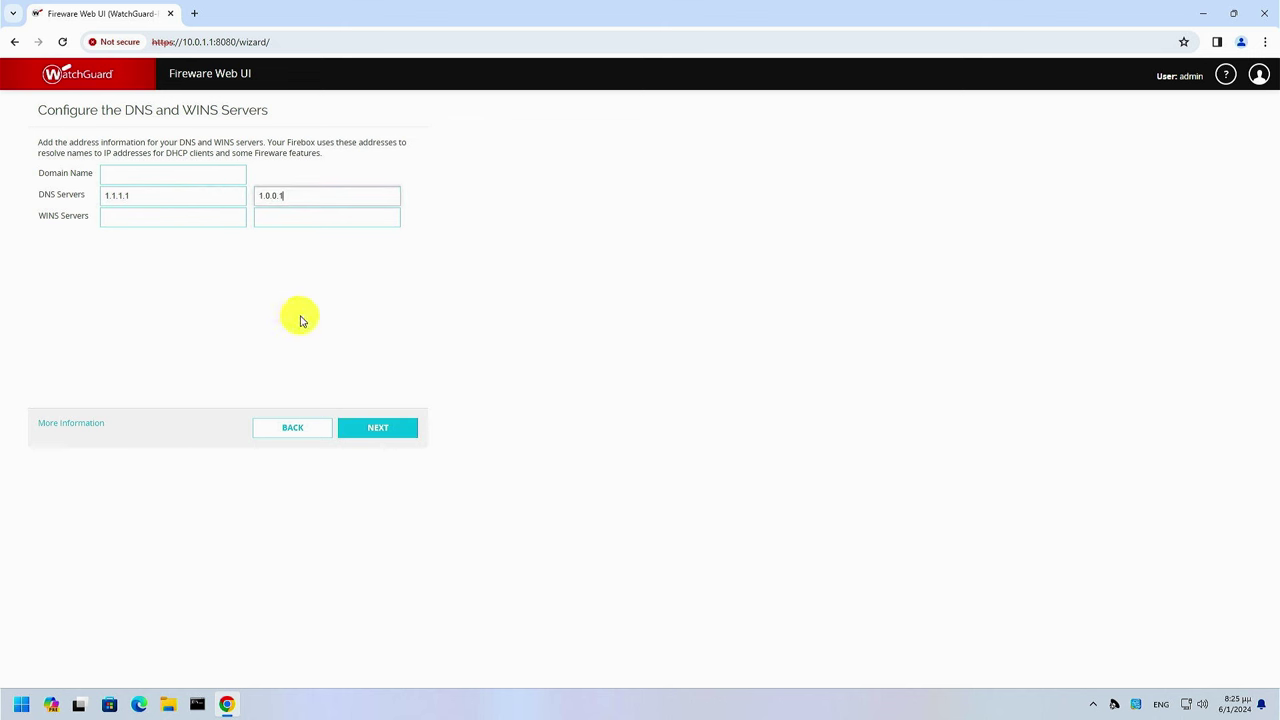
click(405, 430)
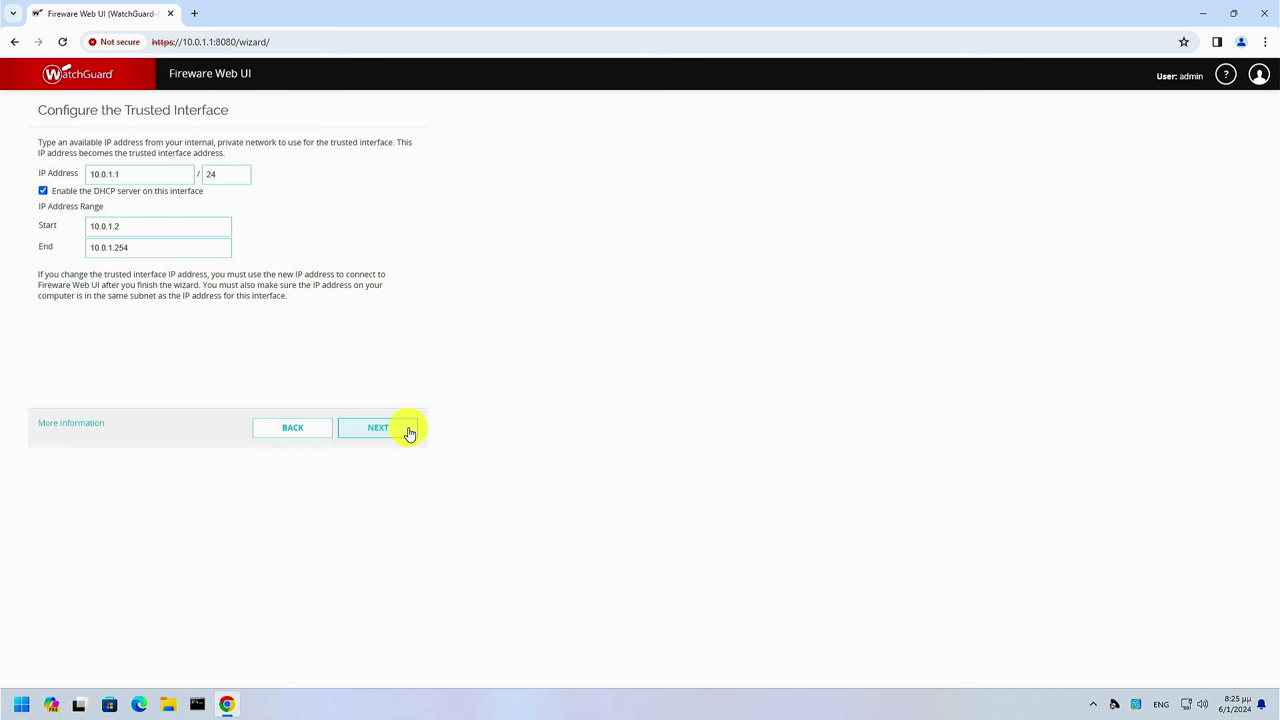
Accept the trusted interface settings and set the status and admin passphrases
click(409, 432)
click(227, 240)
text(••••••••••••)
key(Tab)
text(•••••)
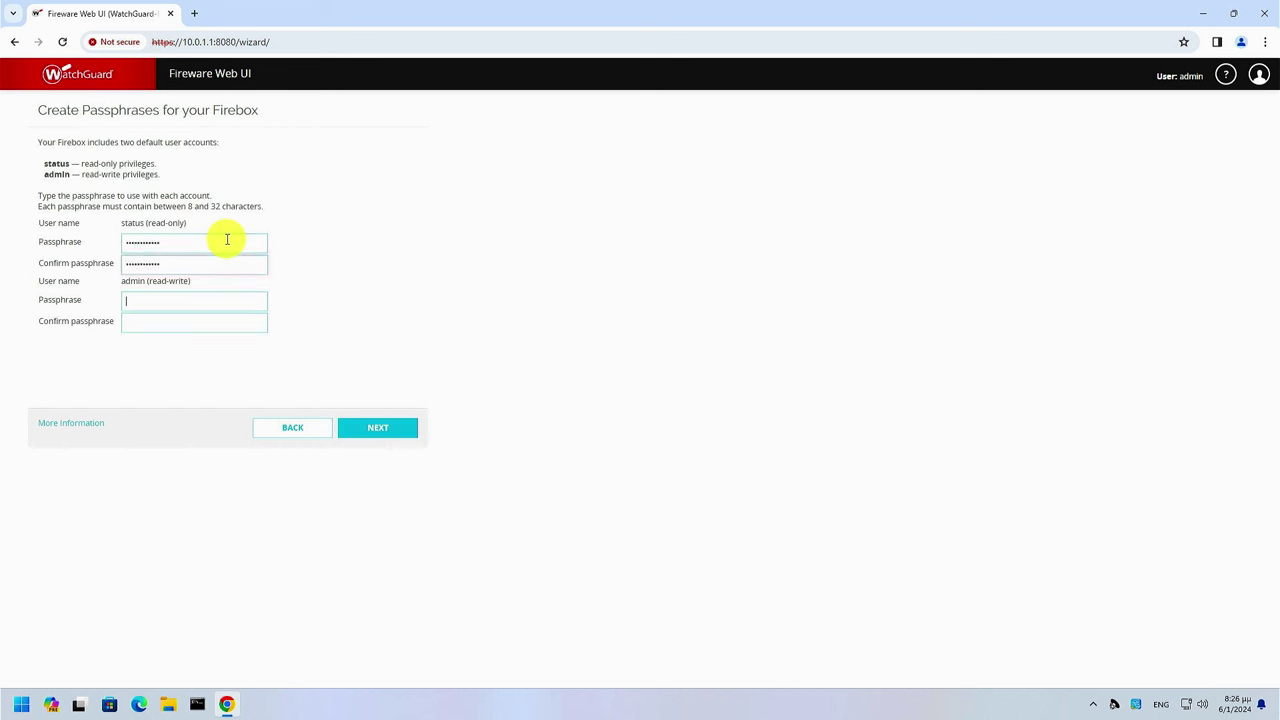
text(•••••••••••)
key(Tab)
text(•••••••••••)
click(376, 428)
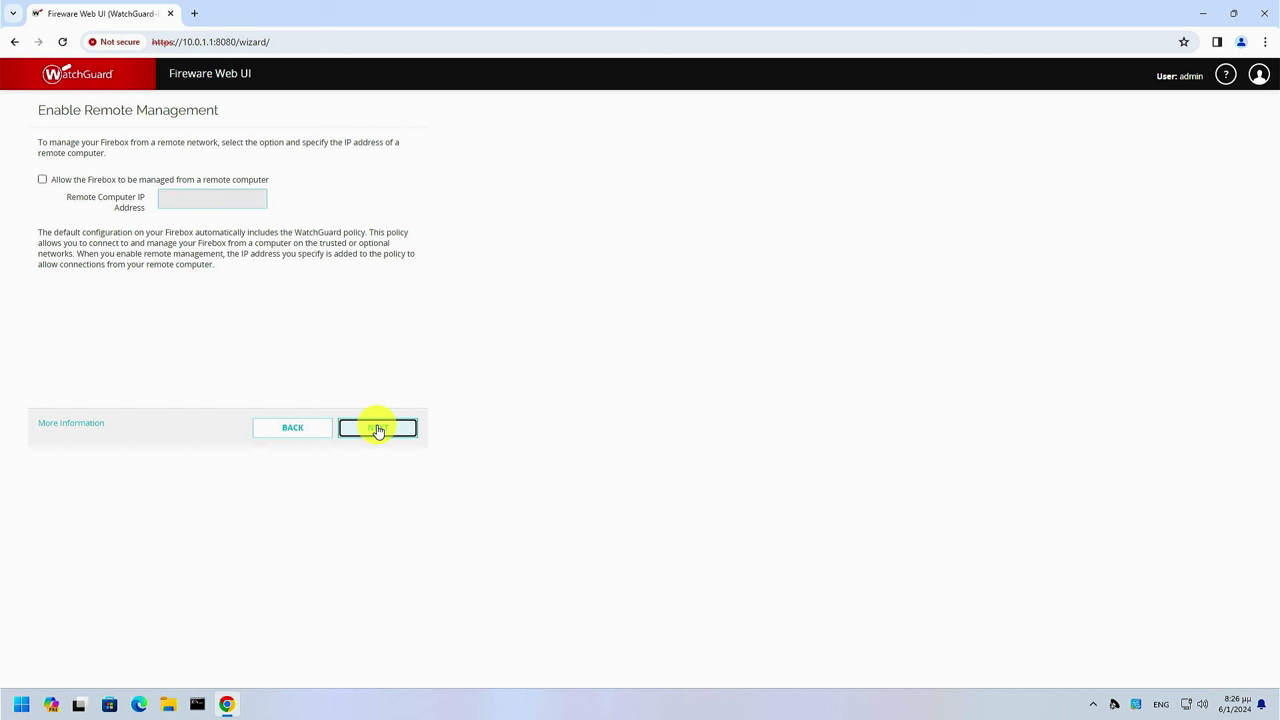
Leave remote management off and choose the GMT+02:00 time zone
click(378, 430)
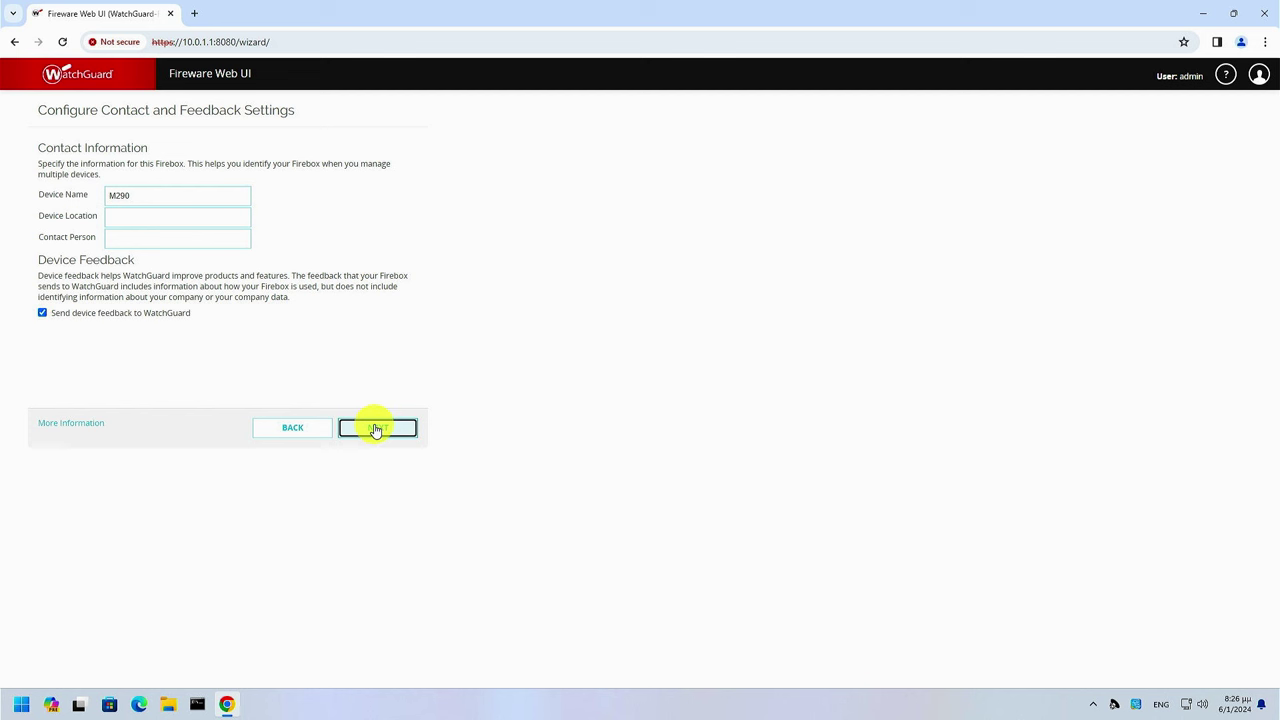
click(376, 430)
click(223, 175)
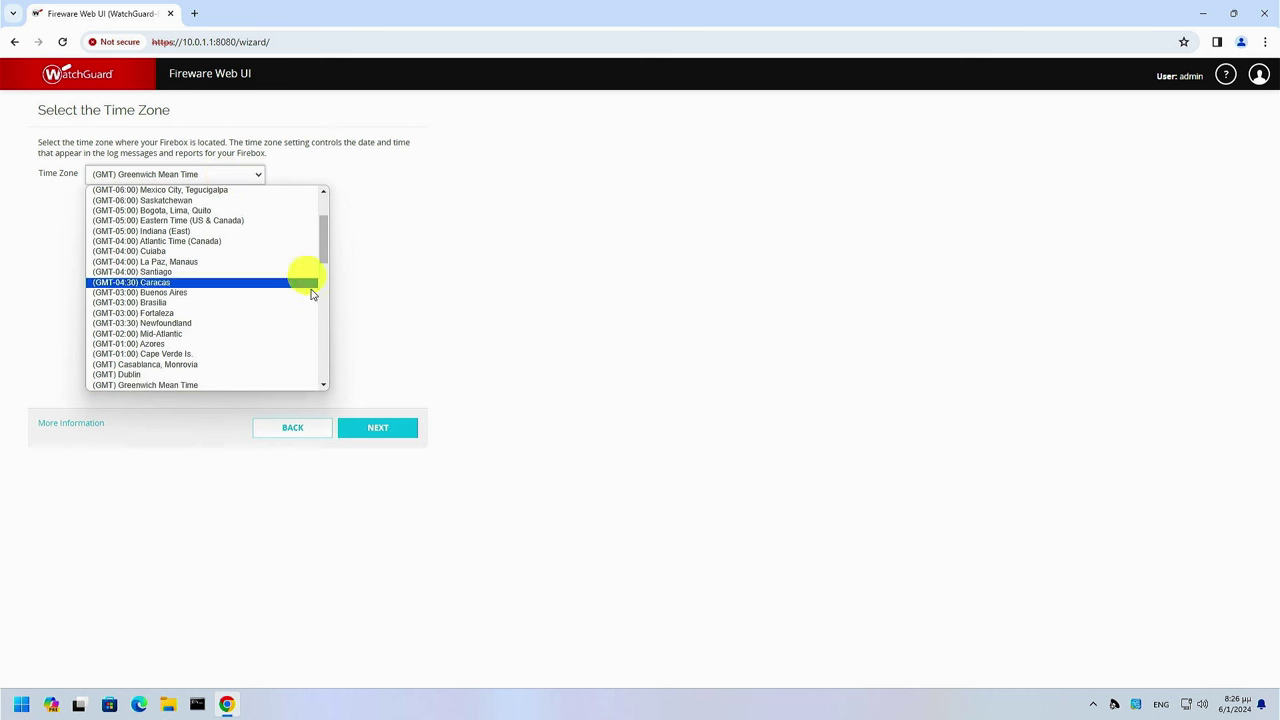
scroll(326, 386, down, 3)
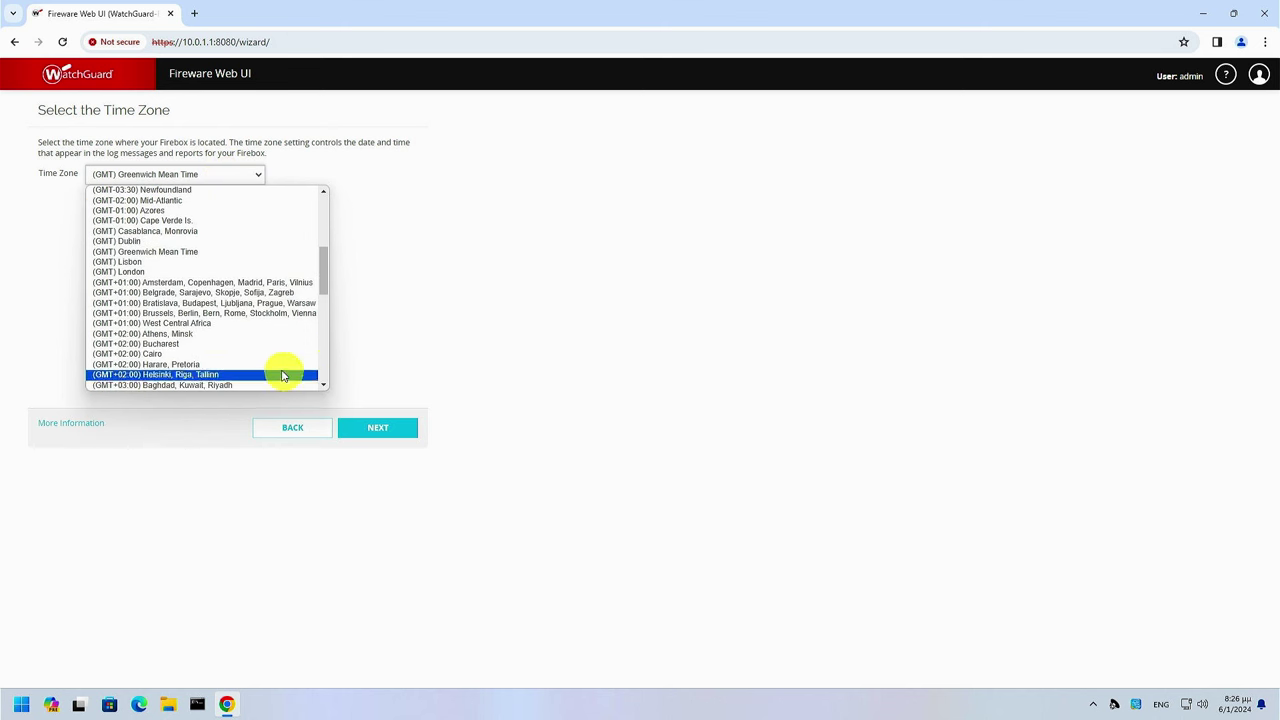
click(243, 342)
Skip subscription services and WebBlocker, then accept the summary to save the configuration
click(384, 429)
click(386, 430)
click(384, 429)
click(386, 432)
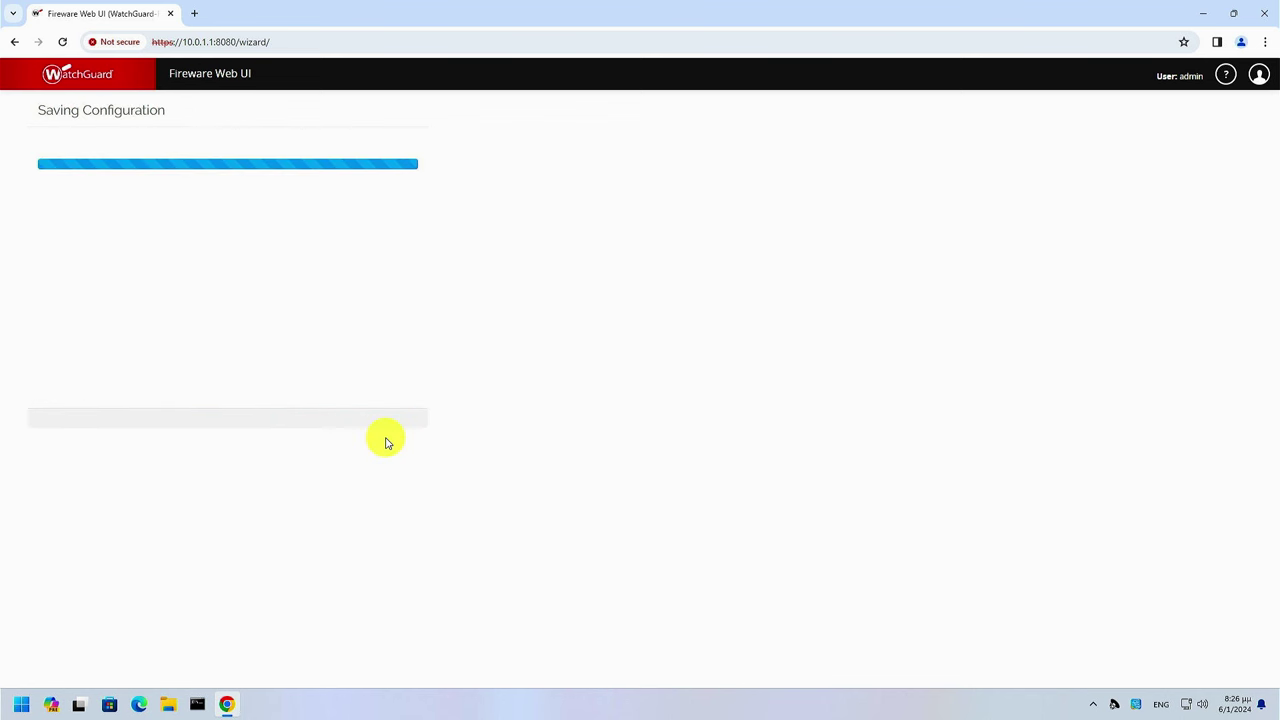
Sign back in as admin and view Firewall > Firewall Policies with its nine default policies
click(297, 420)
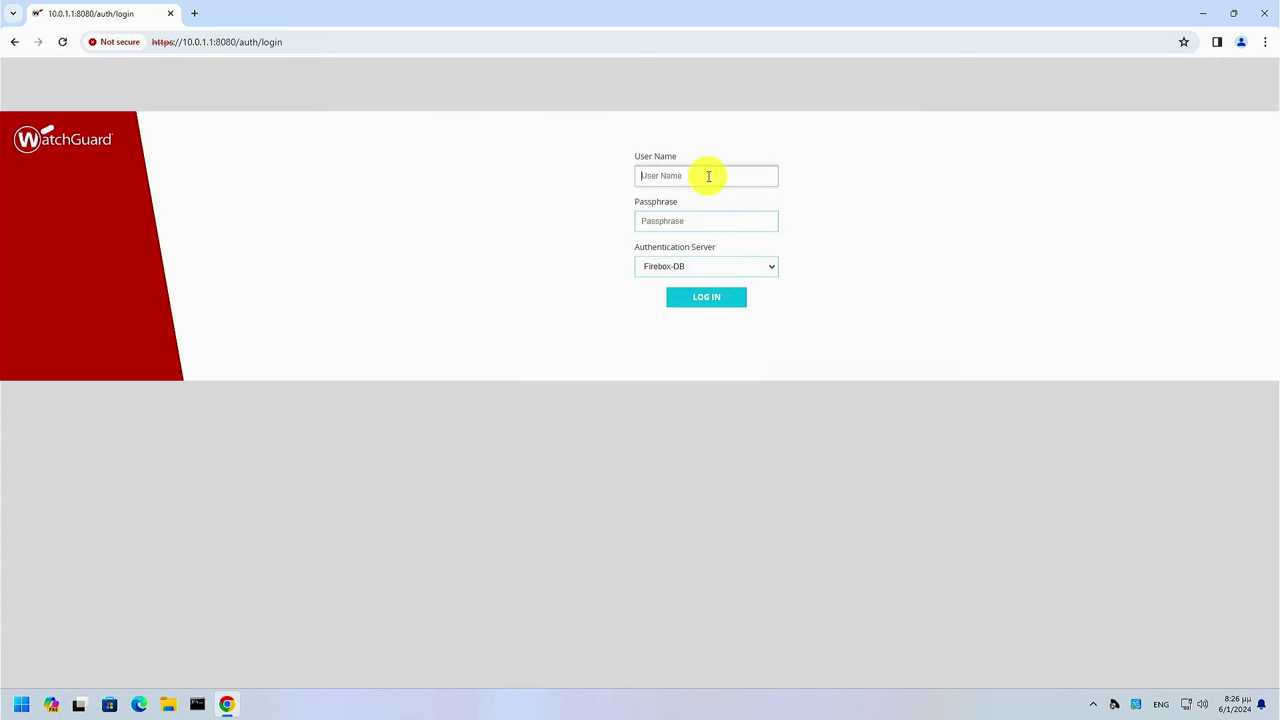
text(admin)
key(Tab)
text(•••••••••••)
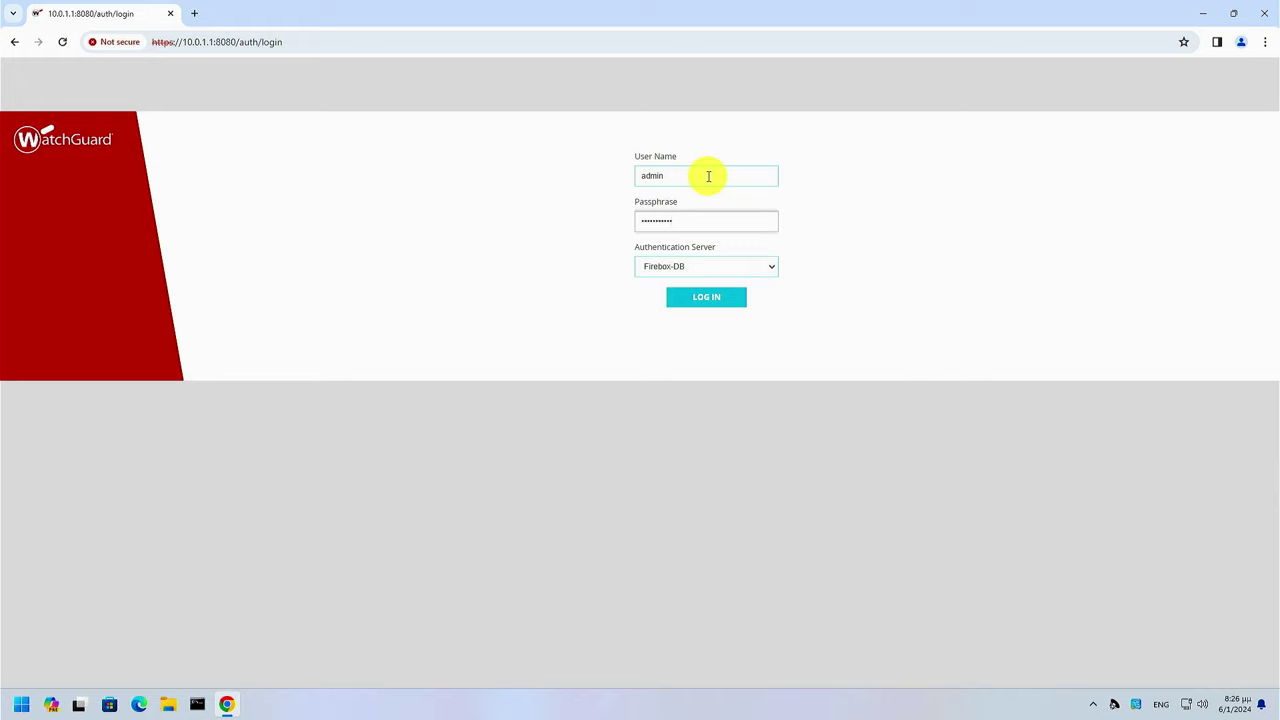
key(Return)
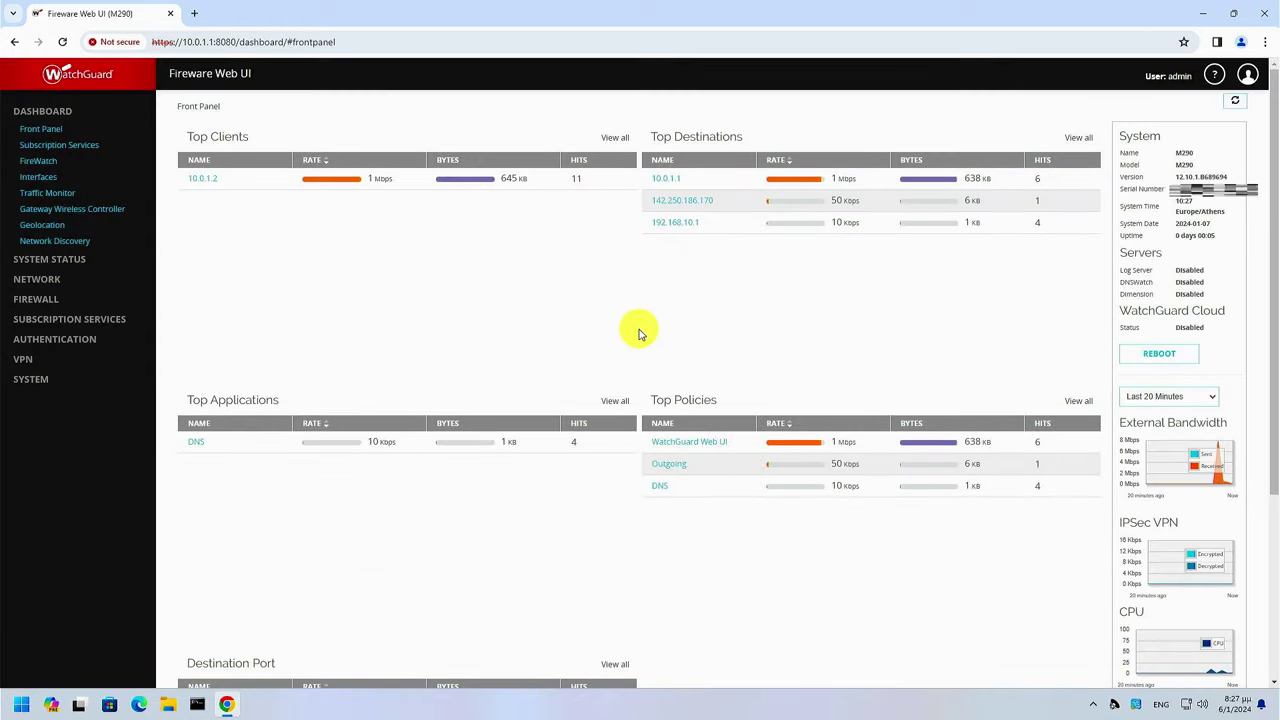
click(40, 298)
click(45, 313)
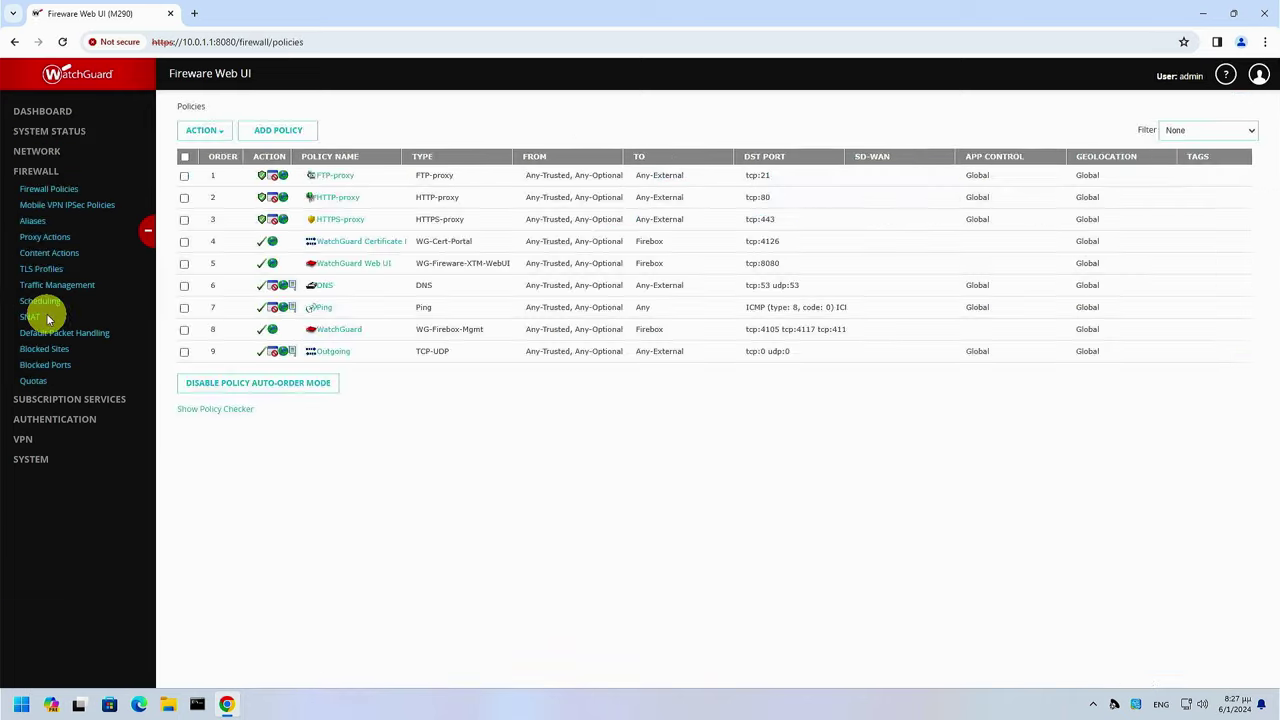
Search the web for 'watchguard system manager' and open the WatchGuard product page
click(200, 13)
text(watchguard syste)
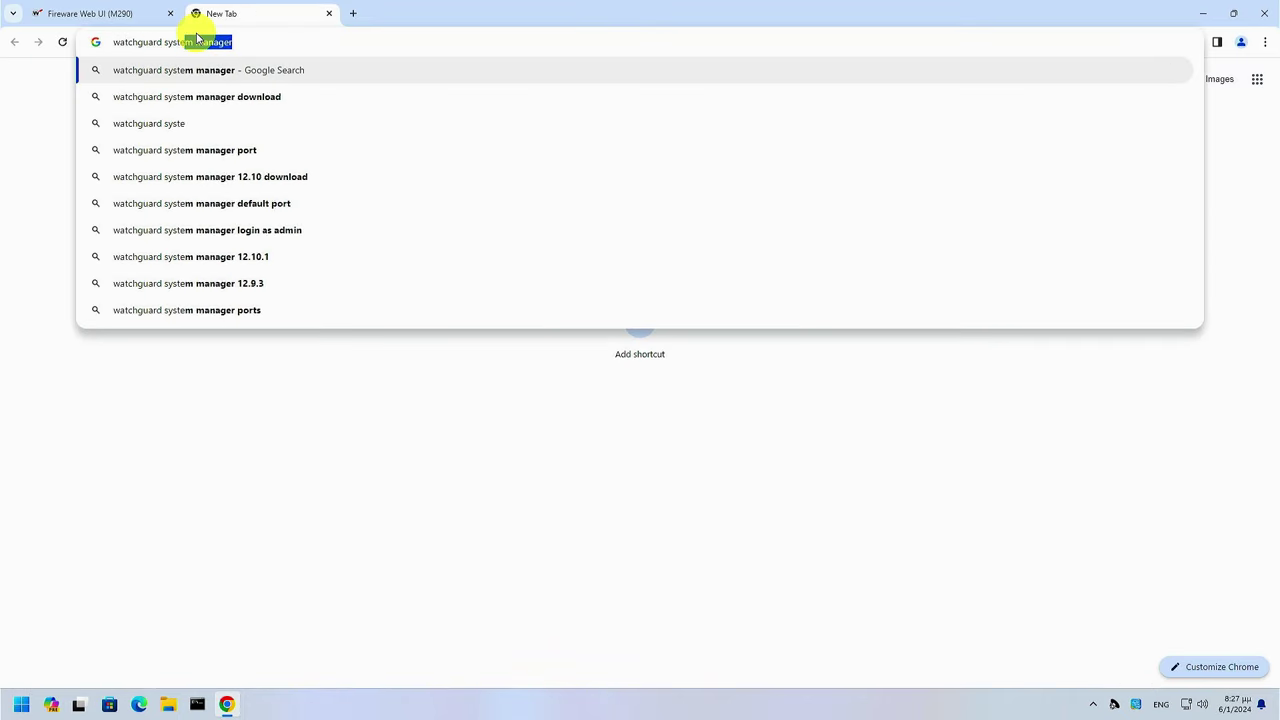
text(m manager)
key(Return)
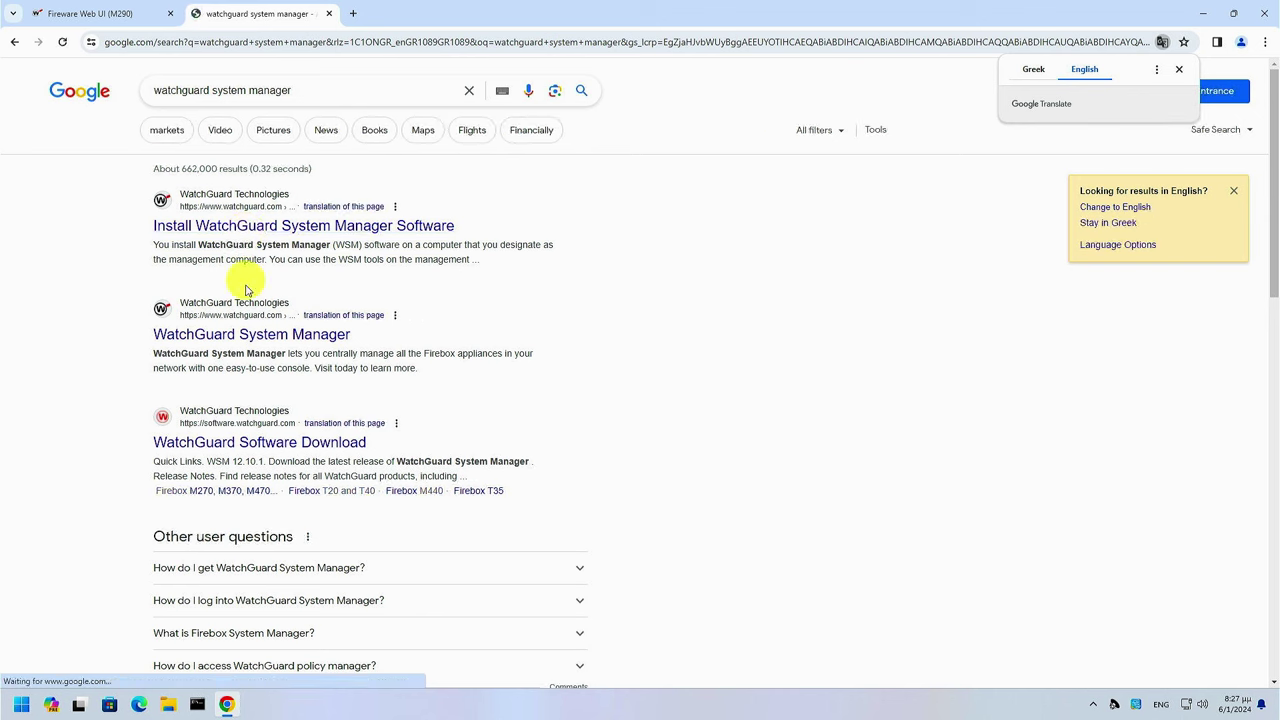
click(246, 334)
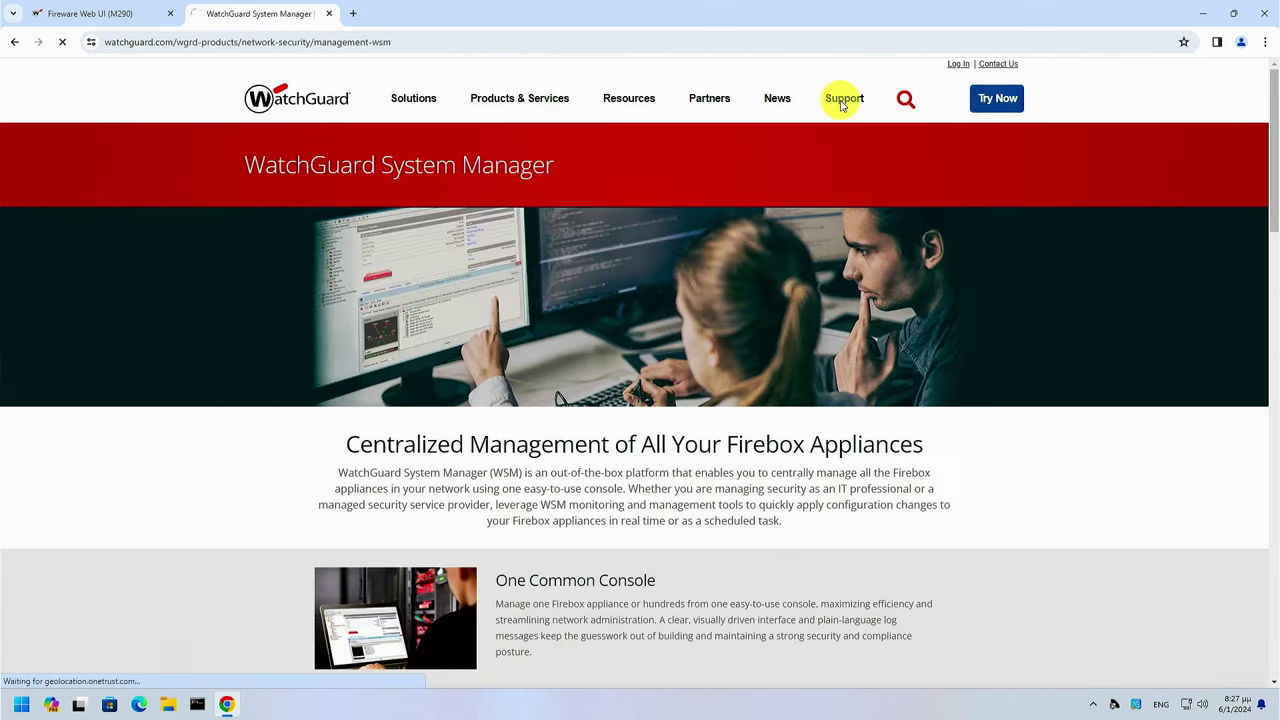
Download the WatchGuard System Manager 12.10.1 installer from the Firebox M290 software page
click(842, 100)
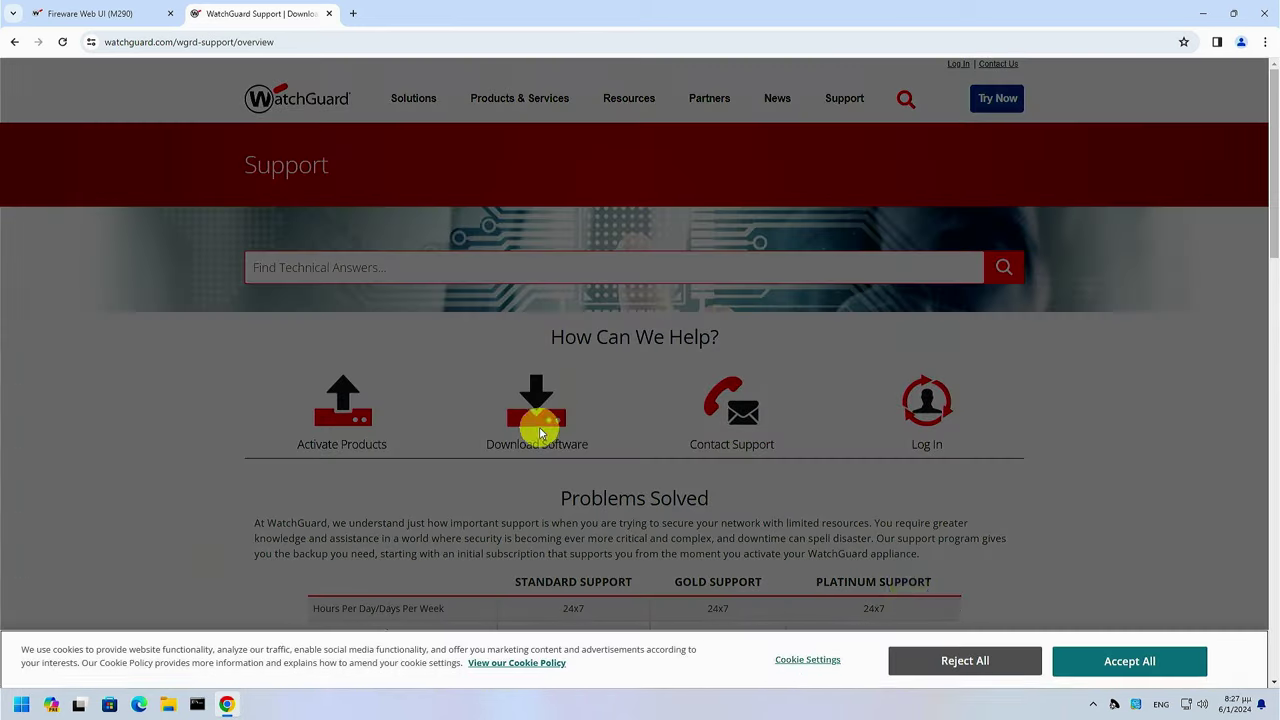
click(540, 432)
click(1143, 657)
click(414, 277)
click(380, 478)
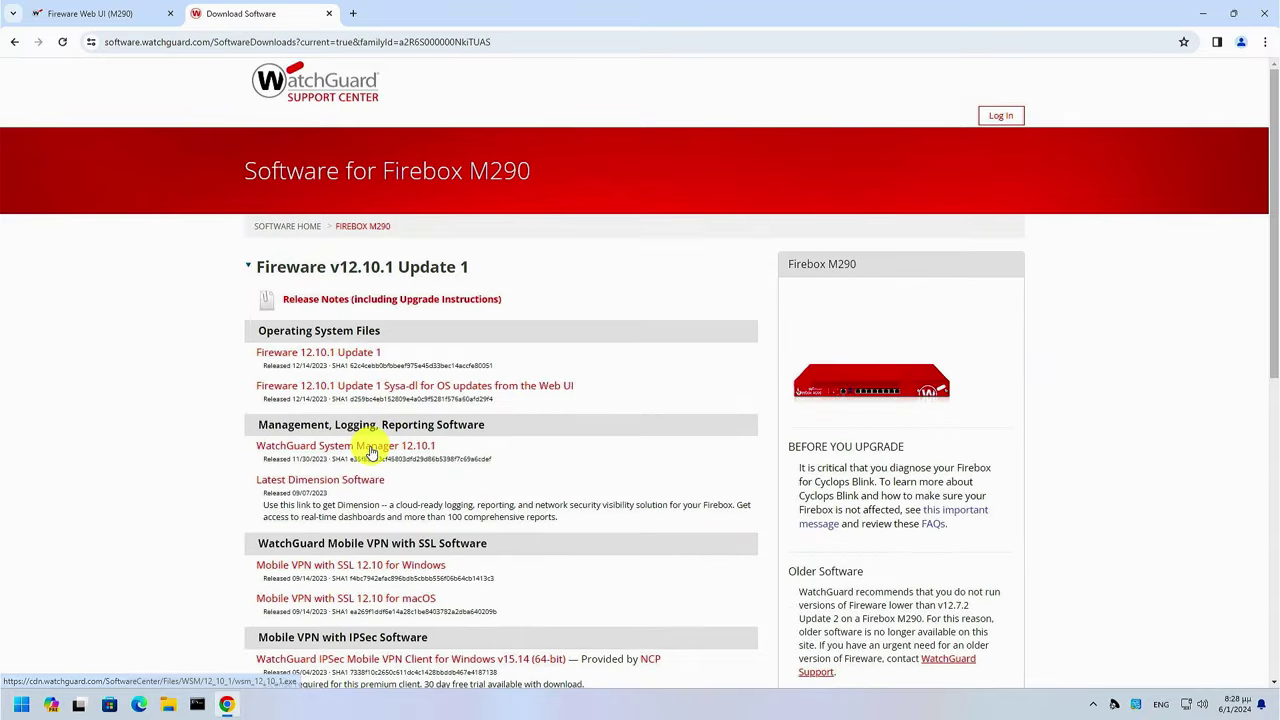
click(371, 451)
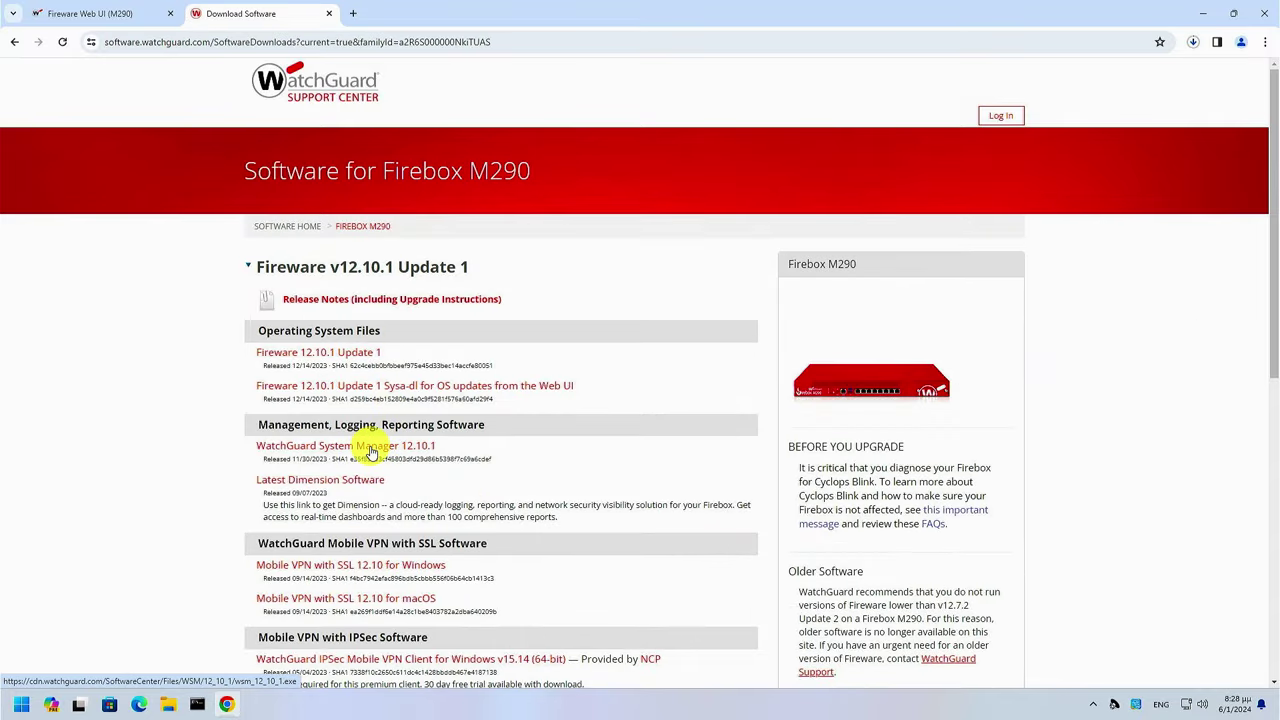
click(1193, 42)
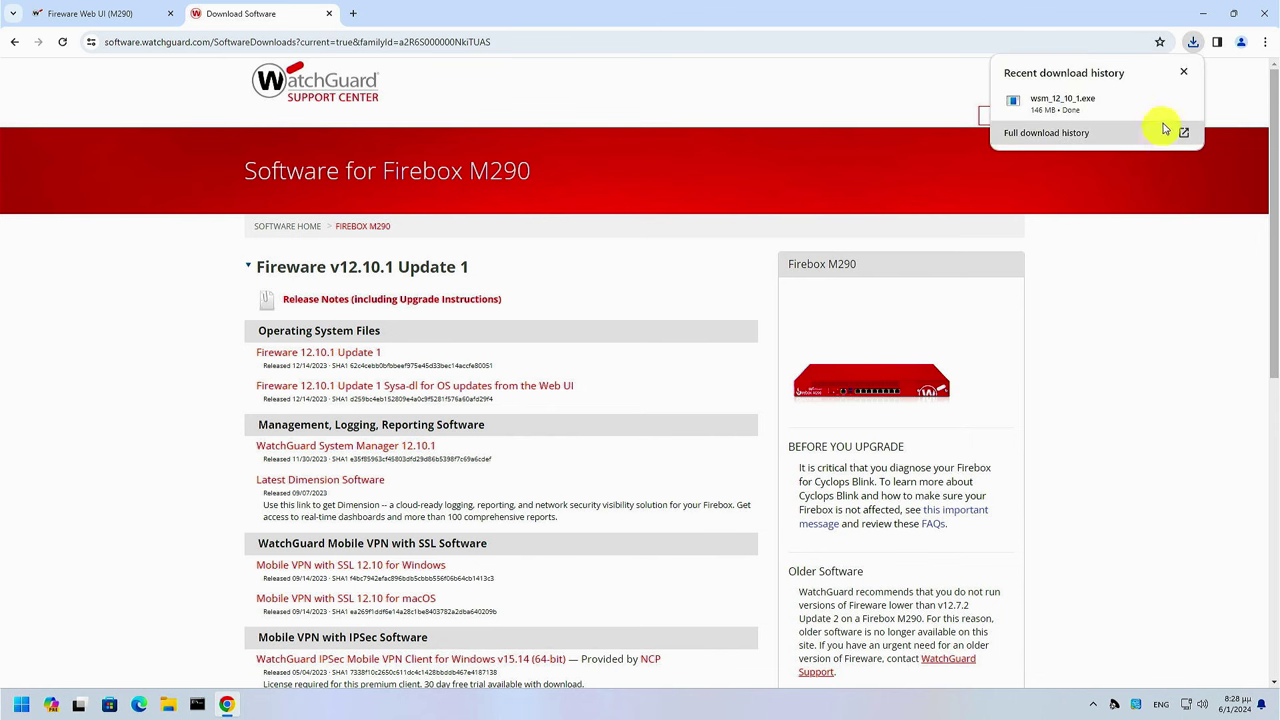
Run wsm_12_10_1.exe through to completion, then close the downloads folder and Chrome
click(1160, 106)
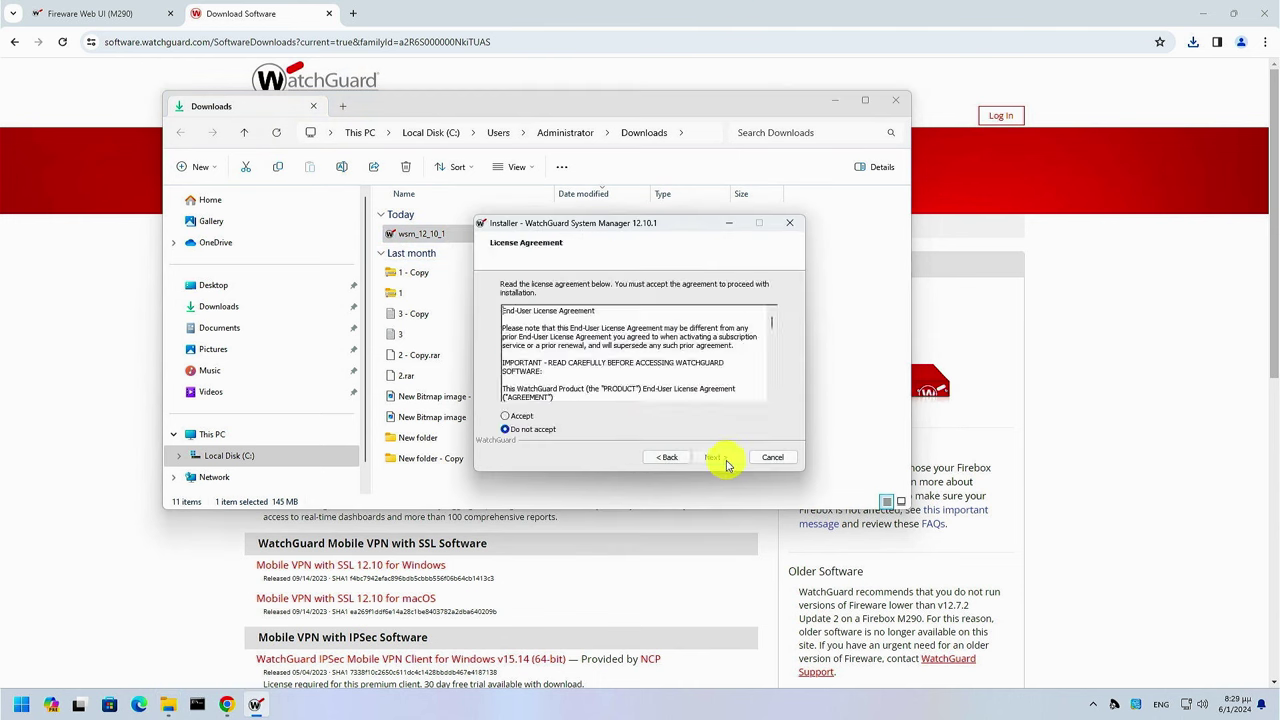
click(717, 457)
click(722, 460)
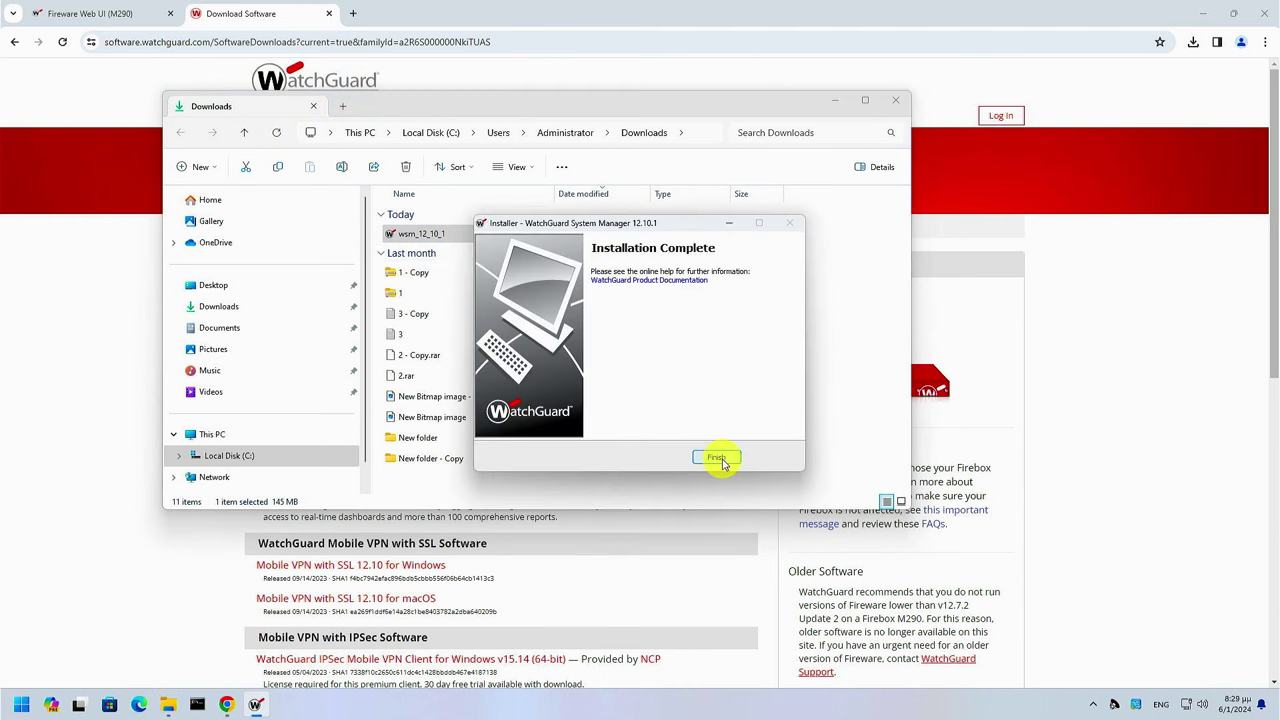
click(722, 460)
click(897, 99)
click(1263, 12)
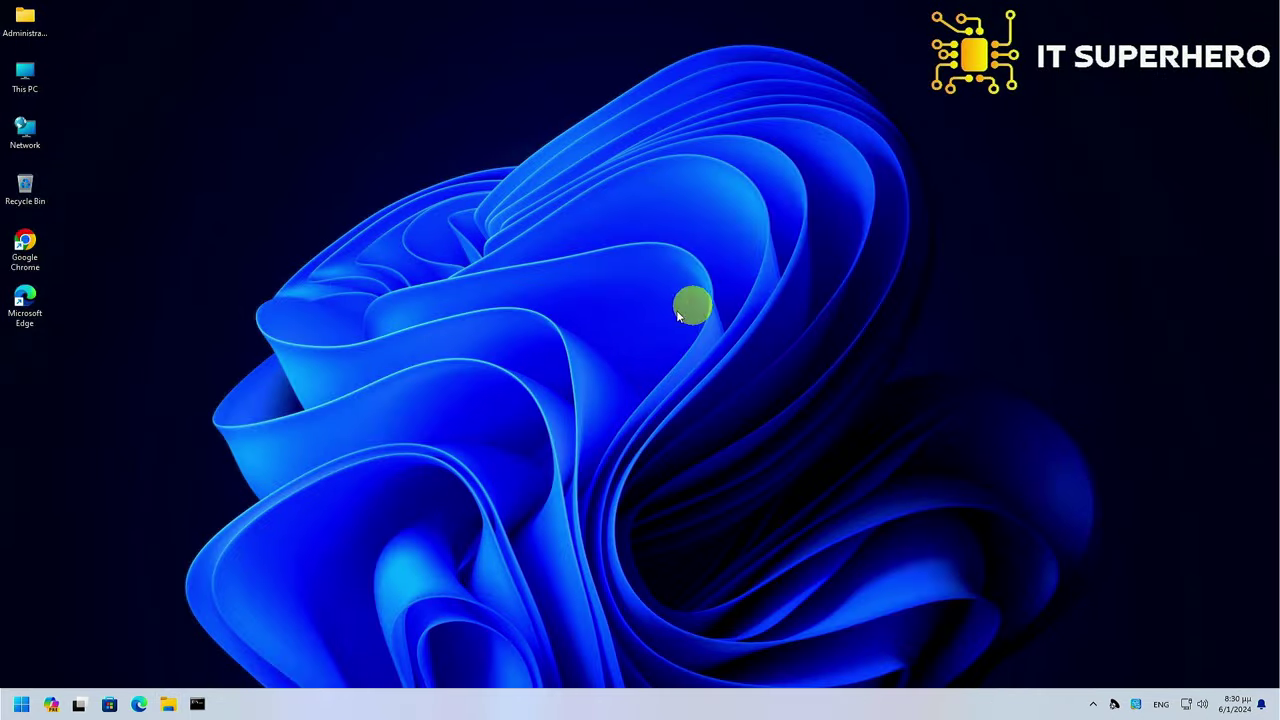
Launch WatchGuard System Manager and connect to the Firebox at 10.0.1.1 with the status passphrase
click(20, 704)
text(wa)
click(154, 403)
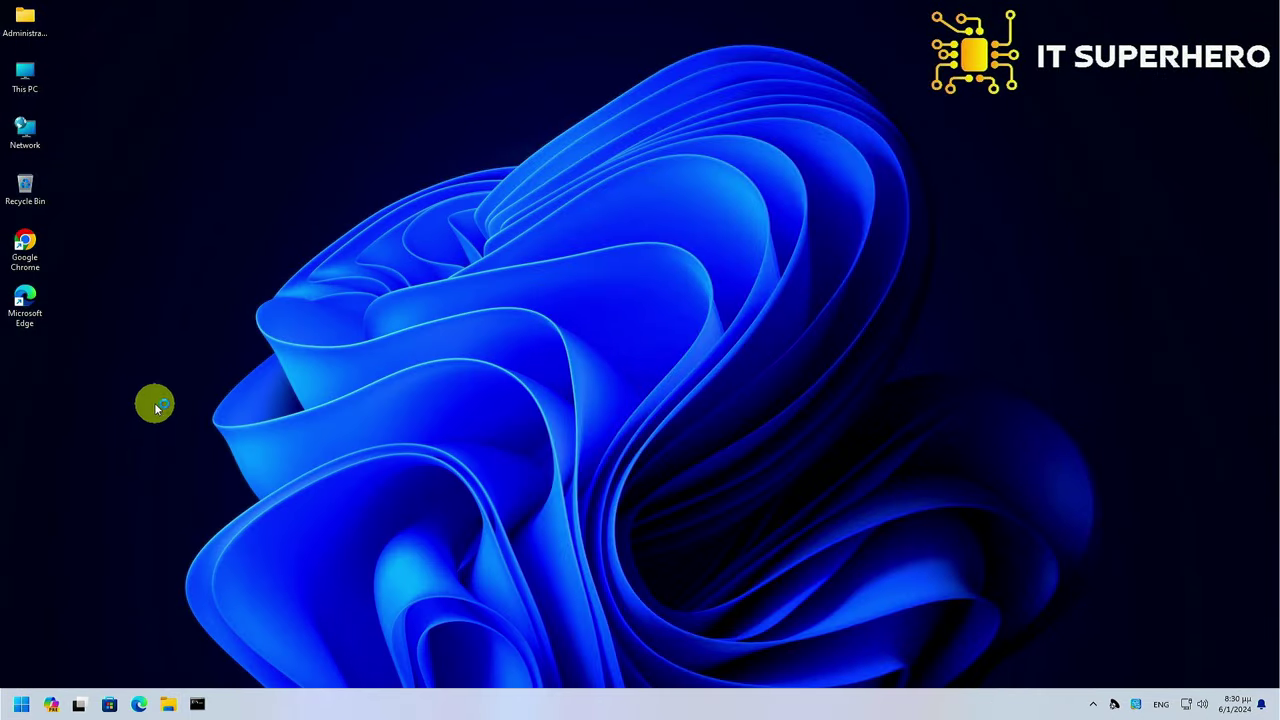
click(70, 63)
text(10.0.1.1)
key(Tab)
key(Tab)
text(readonly)
key(Return)
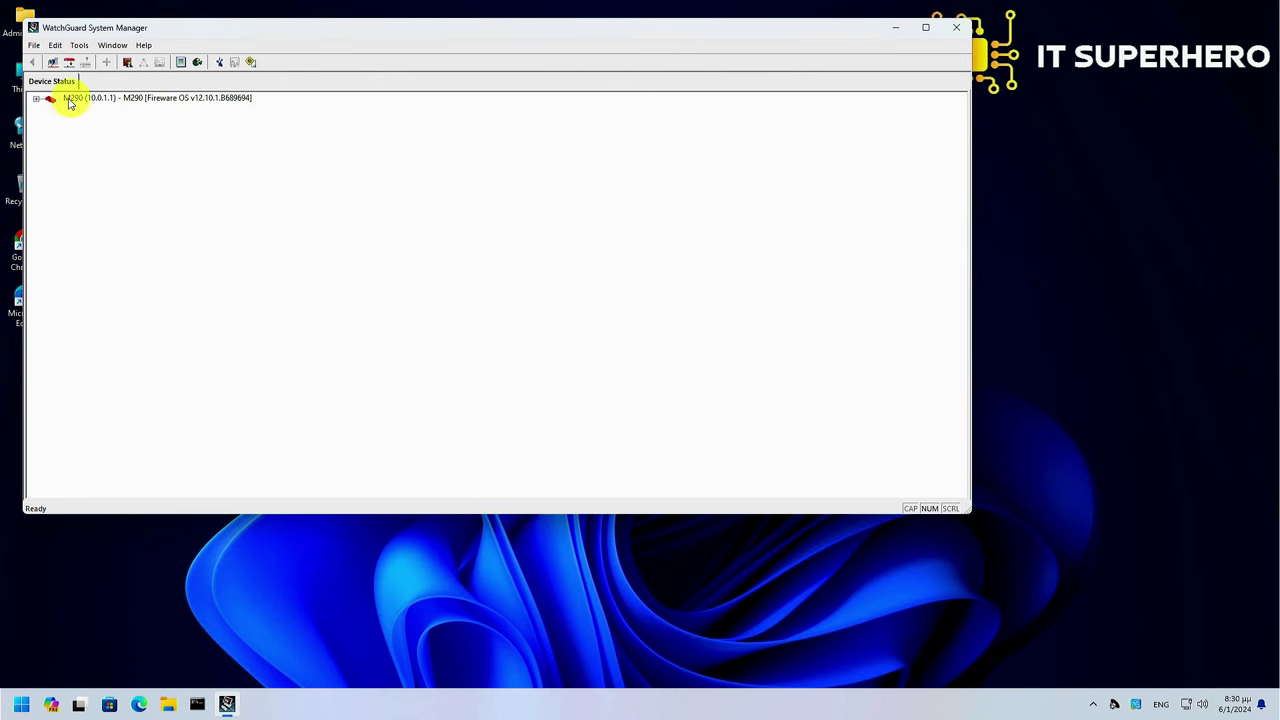
Expand M290 and Firebox Status to list interfaces eth0 through eth7
click(50, 99)
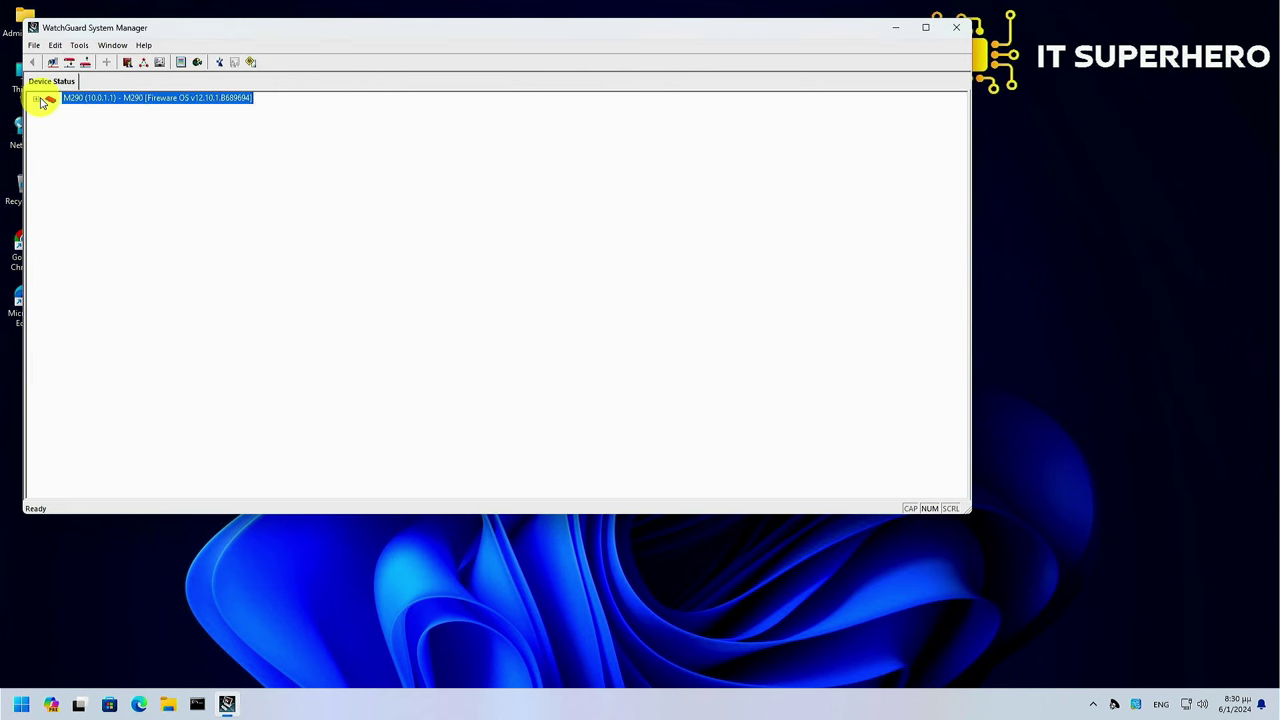
click(37, 99)
click(52, 110)
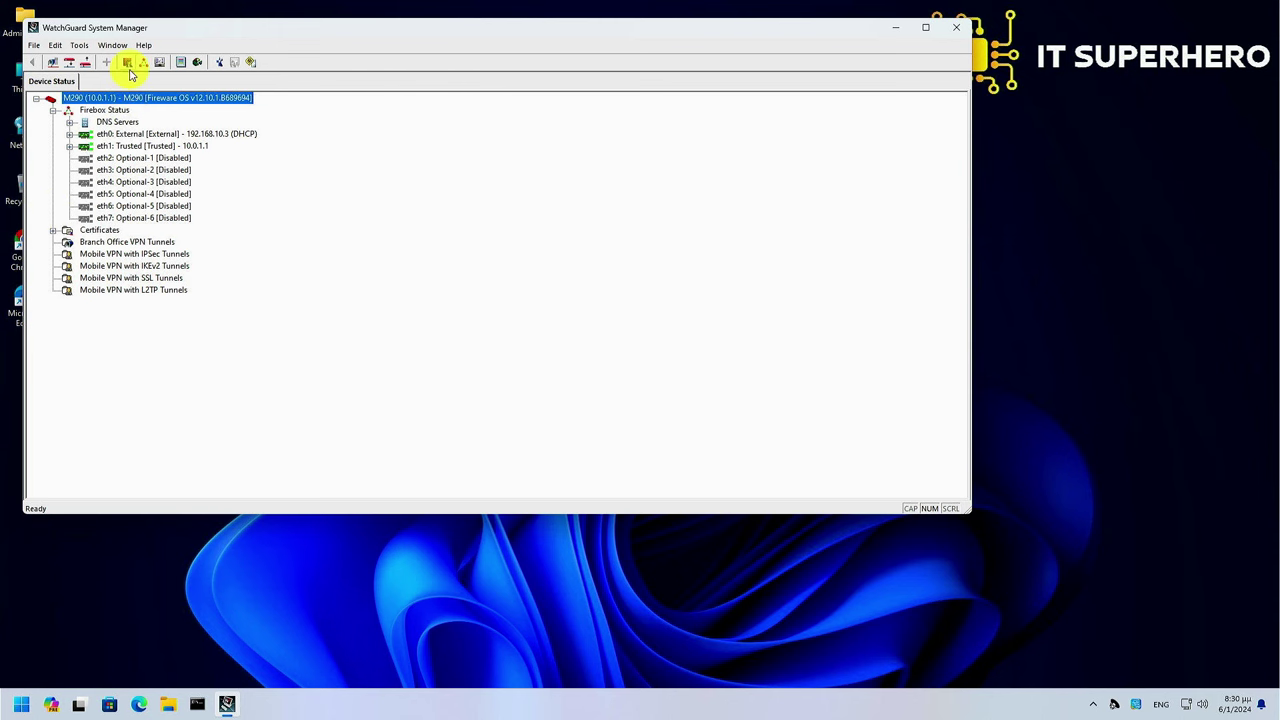
Launch Policy Manager for the M290 to open its M290.xml configuration
click(128, 64)
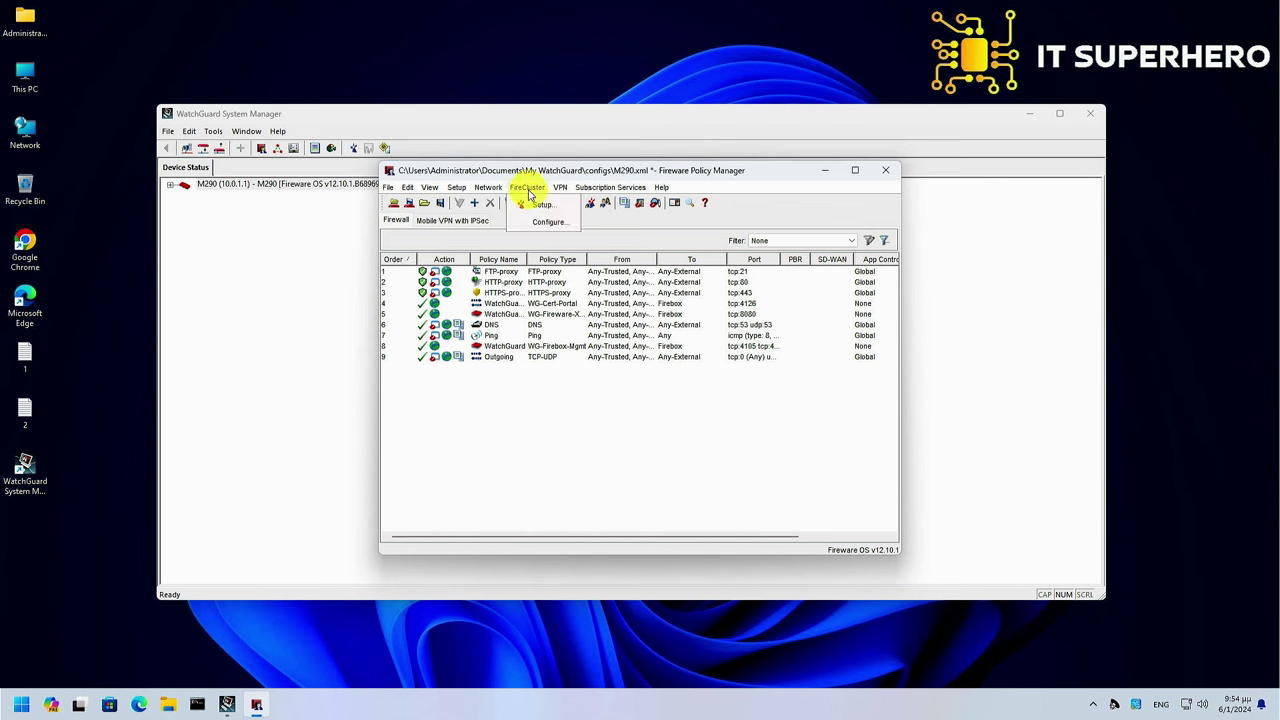
Start the FireCluster wizard, keep Active/Passive, and set Cluster ID to 1
click(538, 203)
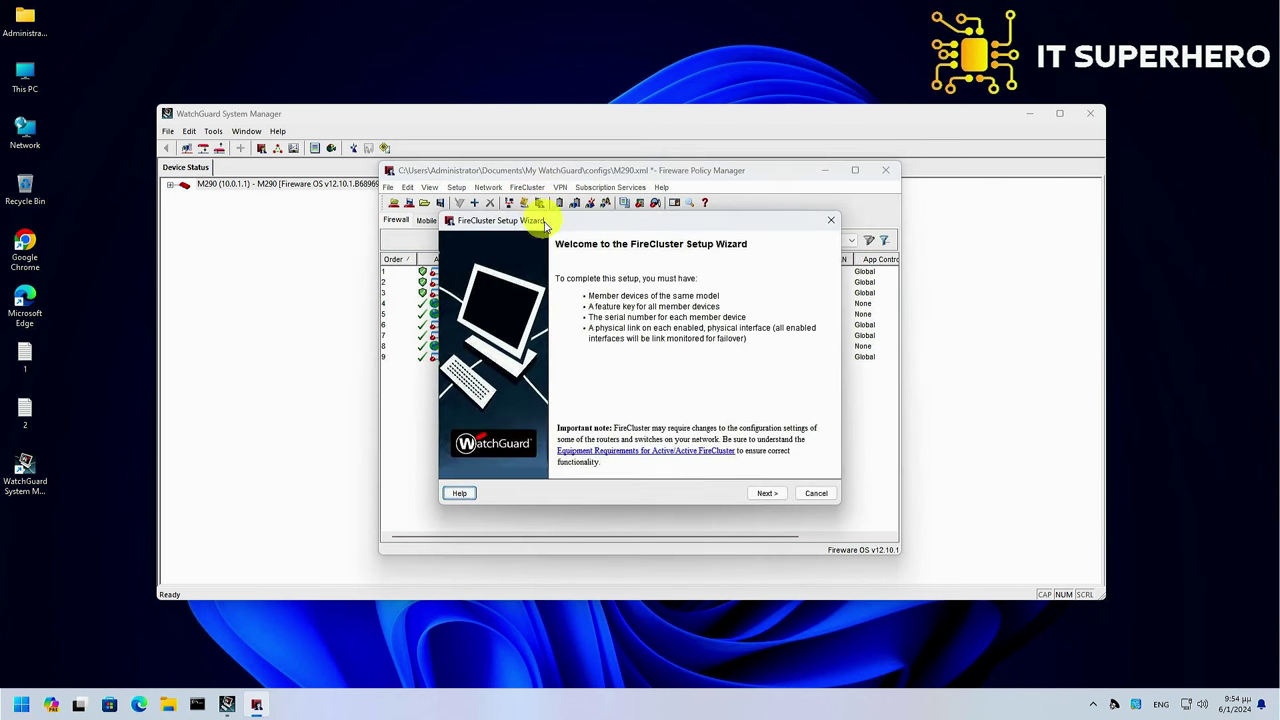
click(761, 493)
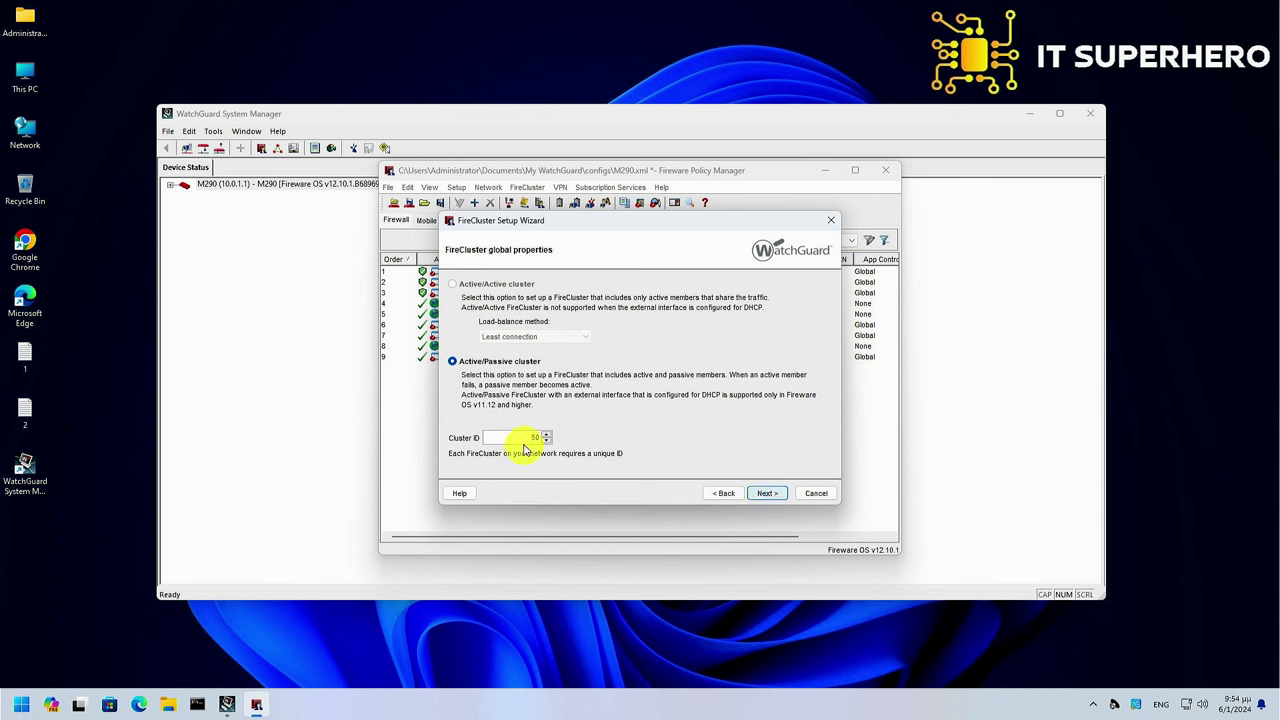
double_click(518, 437)
text(1)
Choose 6 (Optional-5) as the backup cluster interface alongside primary interface 7
click(764, 494)
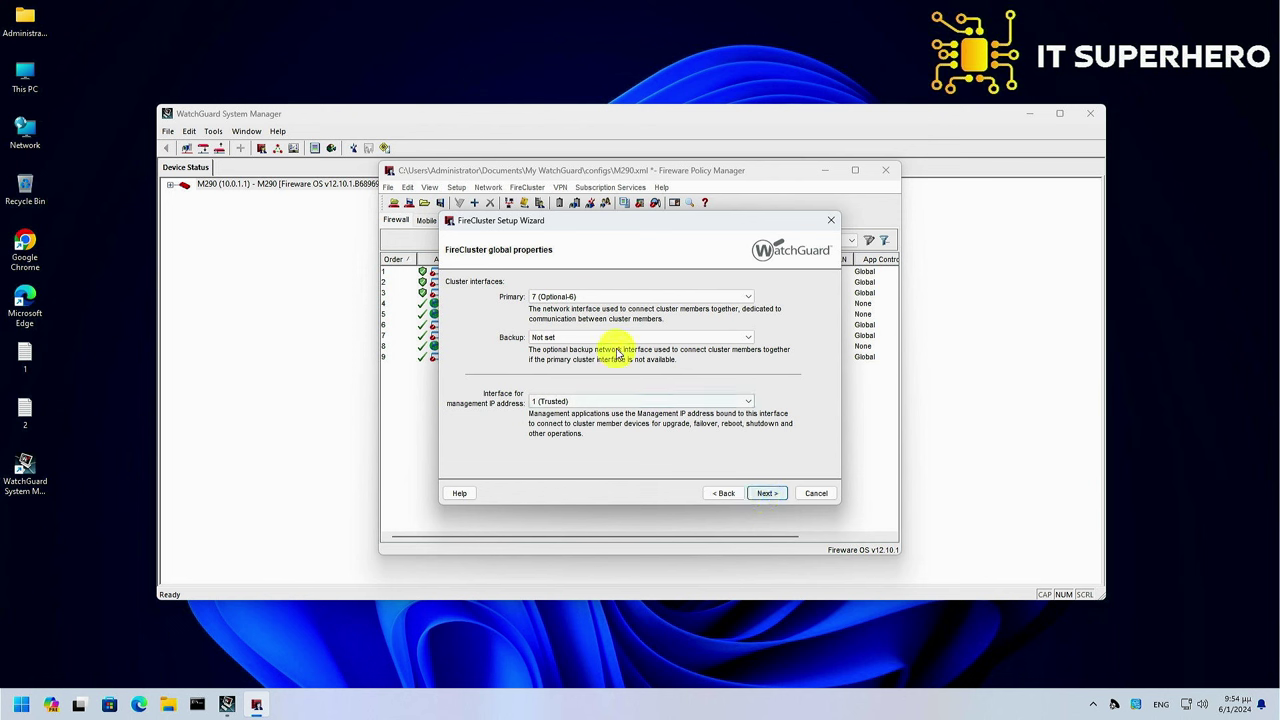
click(614, 338)
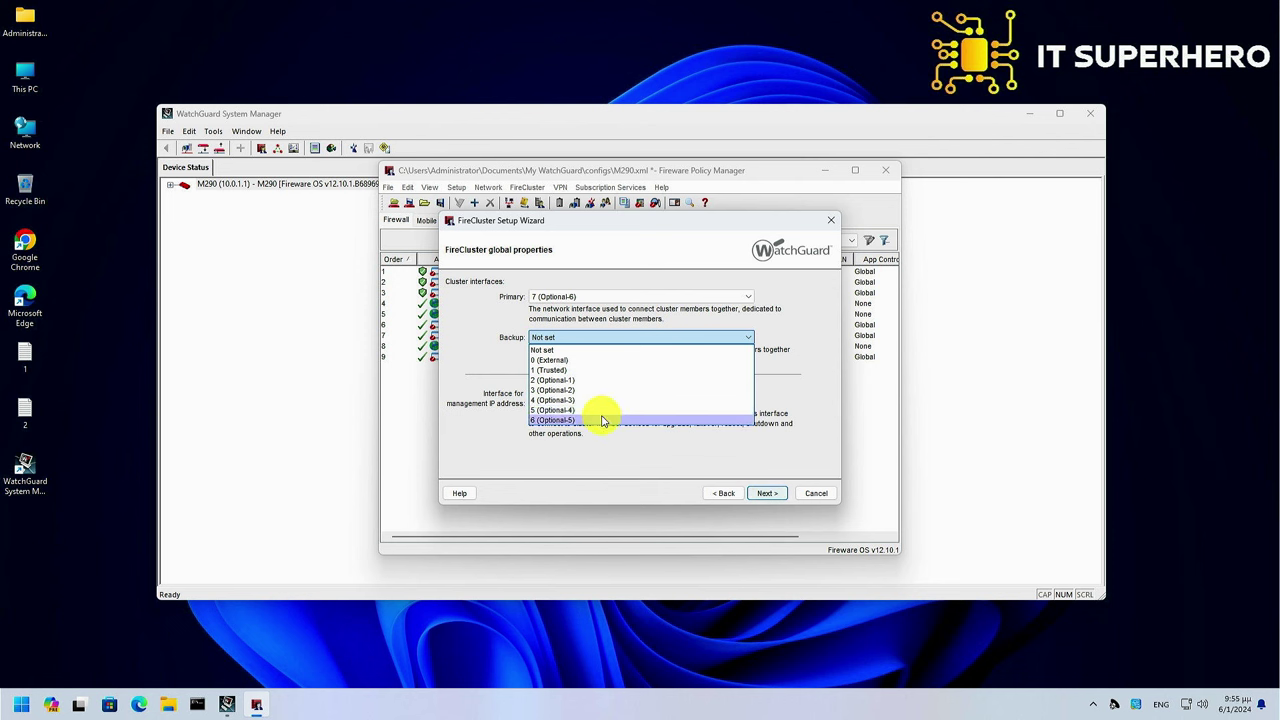
click(603, 420)
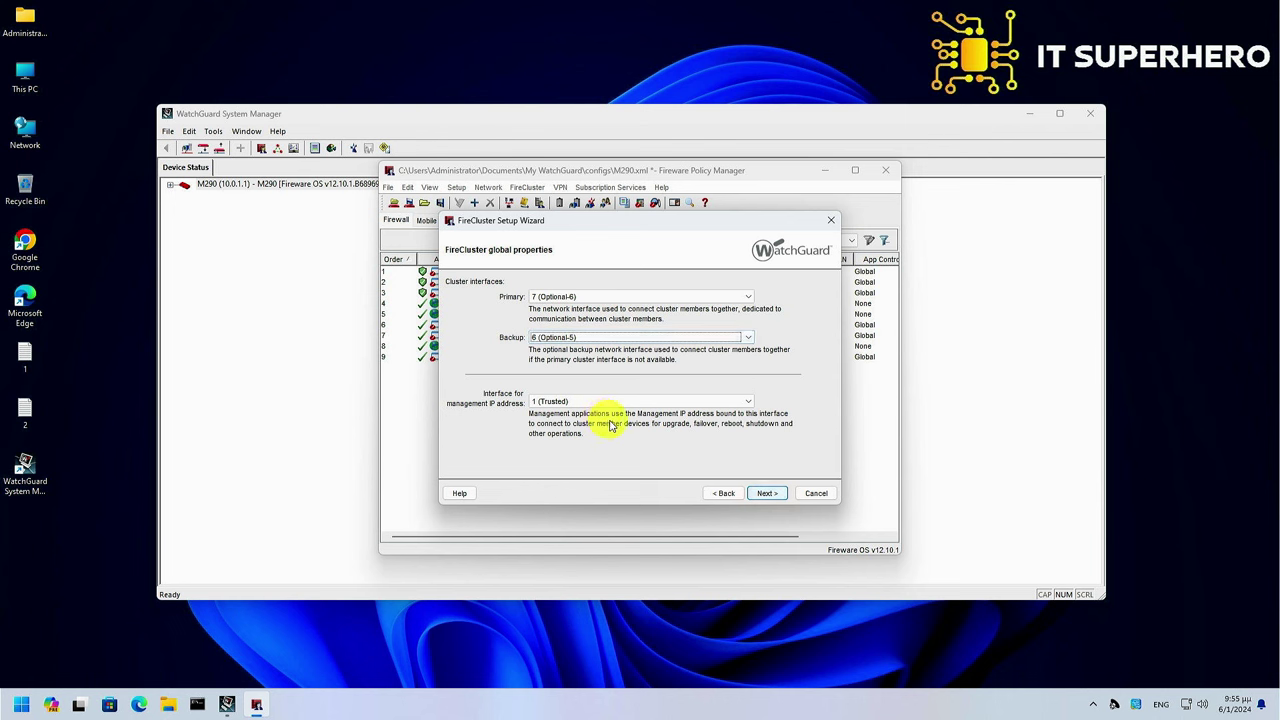
Name the first cluster member M290-1
click(766, 493)
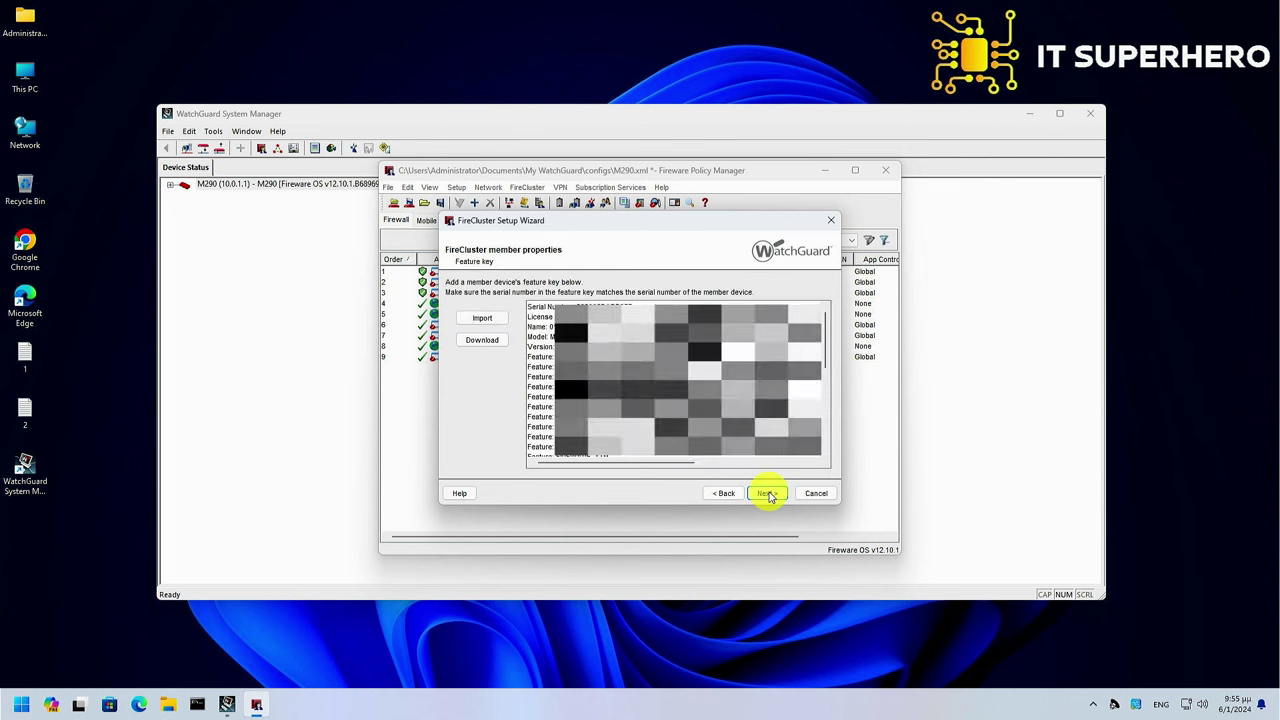
key(BackSpace)
key(BackSpace)
key(BackSpace)
key(BackSpace)
key(BackSpace)
key(BackSpace)
key(BackSpace)
text(M290-1)
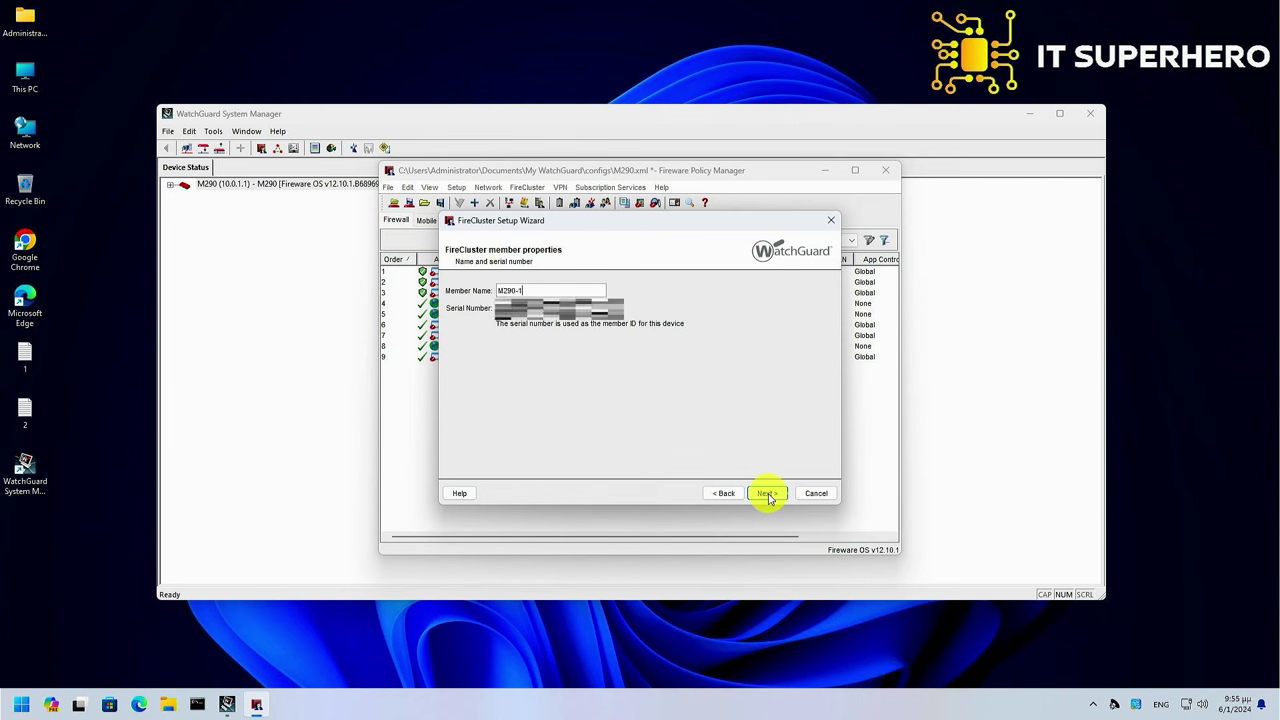
Give M290-1 primary 192.168.250.1/24, backup 192.168.251.1/24 and management 192.168.0.201/24
click(766, 493)
text(192.168.250. 1 /24)
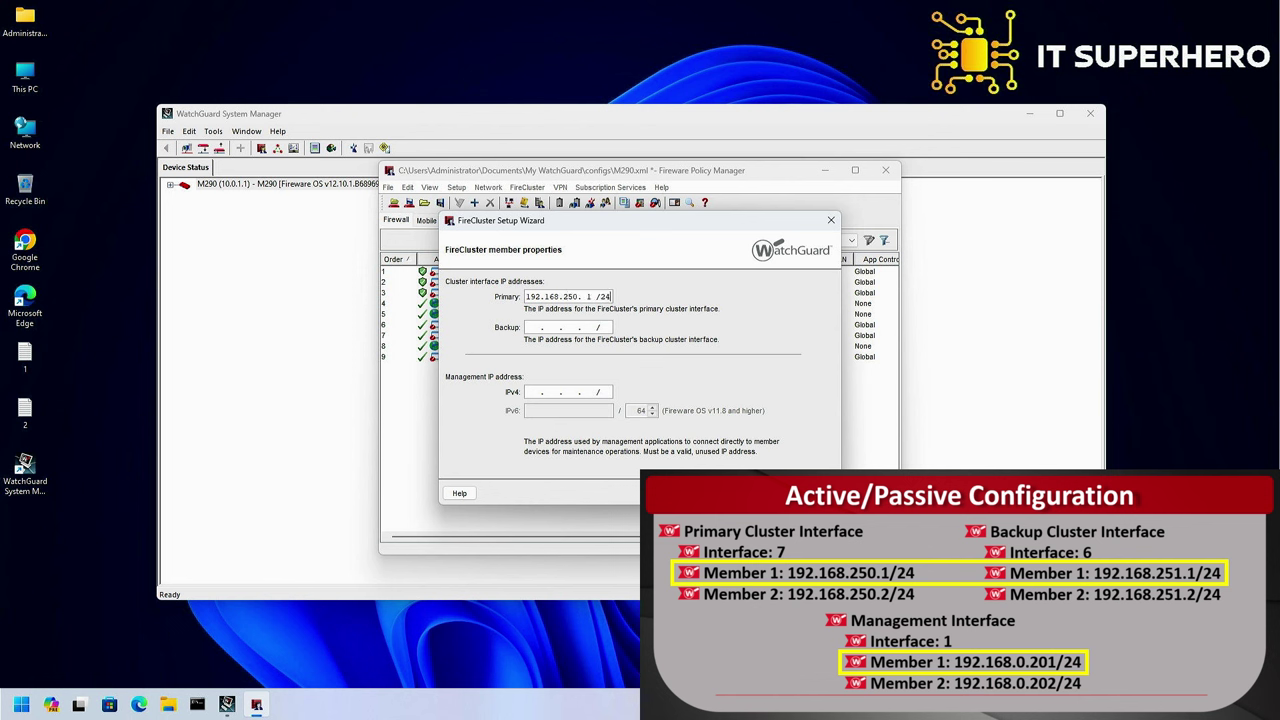
key(Tab)
text(192.168)
text(.251.)
text(1/24)
text(192.168.0.20)
text(1/24)
click(766, 493)
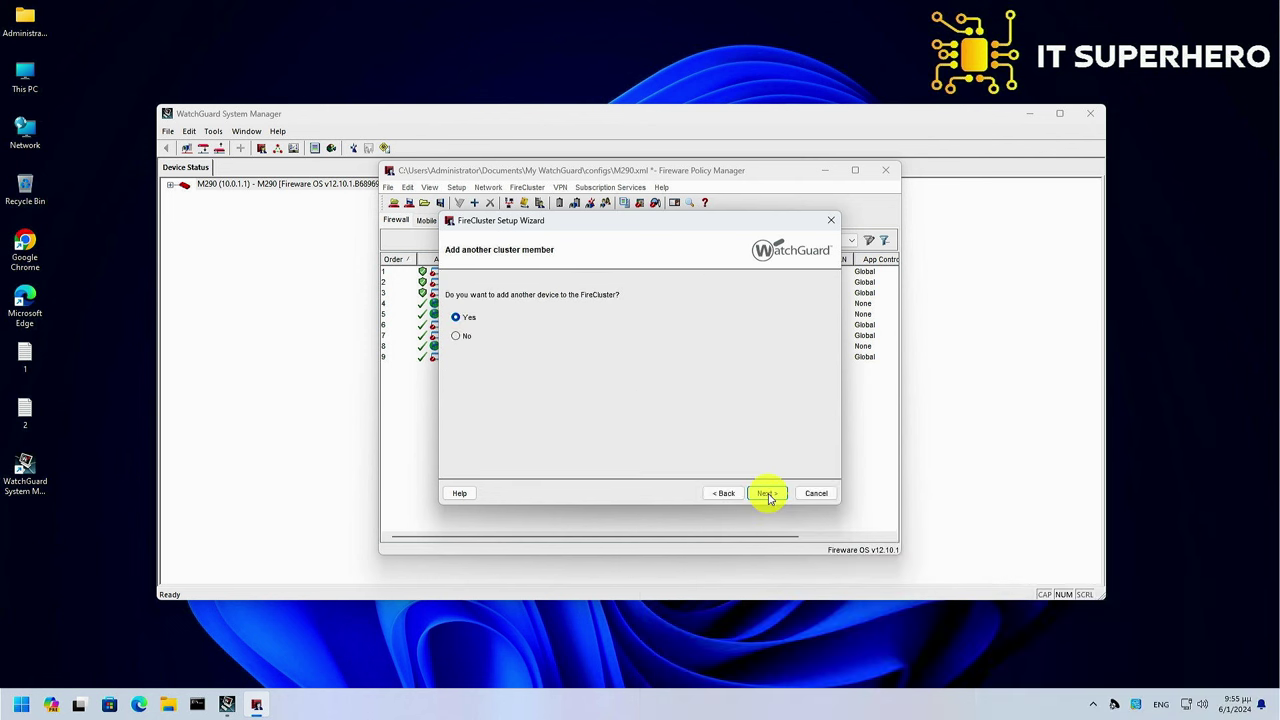
Add a second cluster member and import its feature key from the clipboard
click(766, 493)
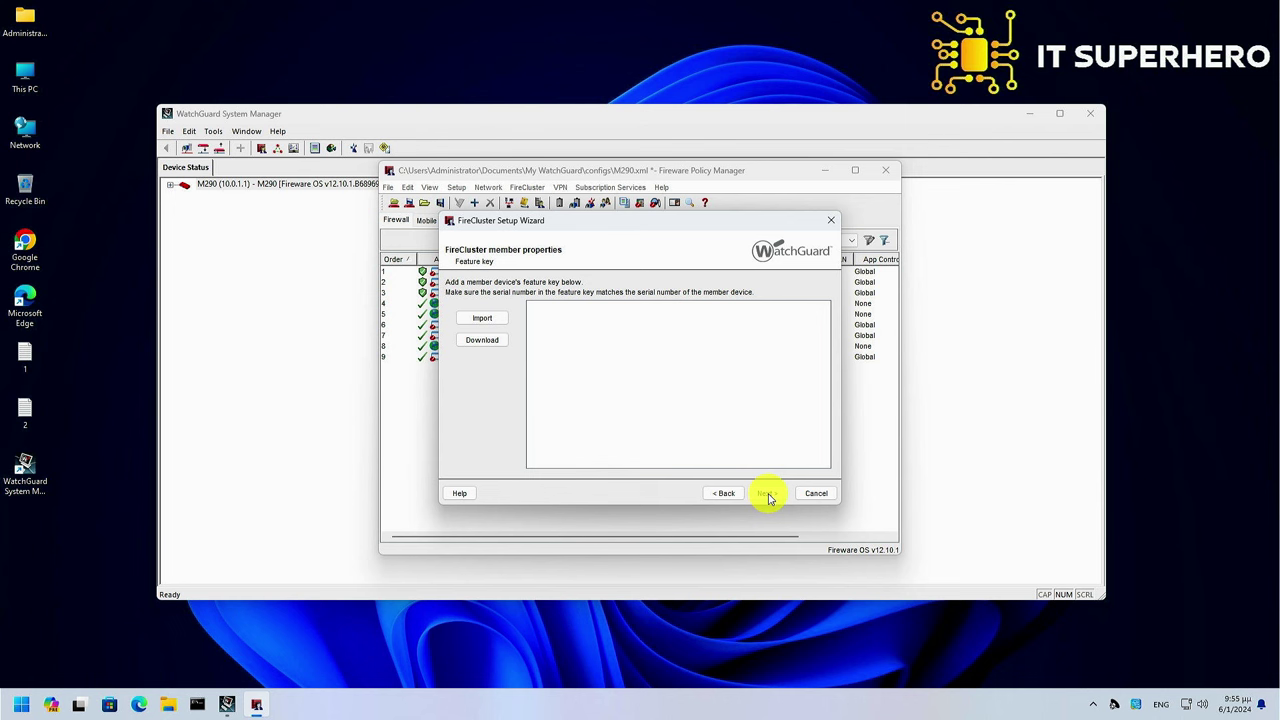
click(483, 318)
key(ctrl+v)
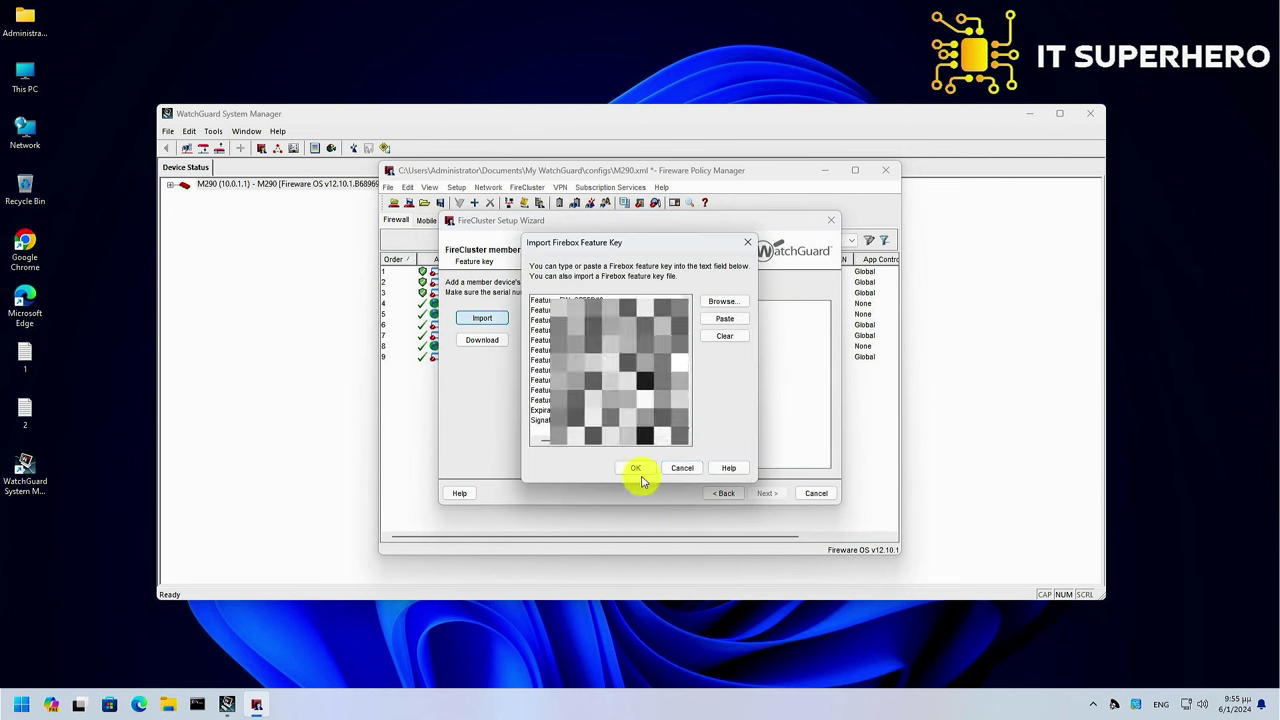
click(638, 470)
Name member 2 M290 with IPs 192.168.250.2/24, 192.168.251.2/24 and management 192.168.0.202
click(762, 493)
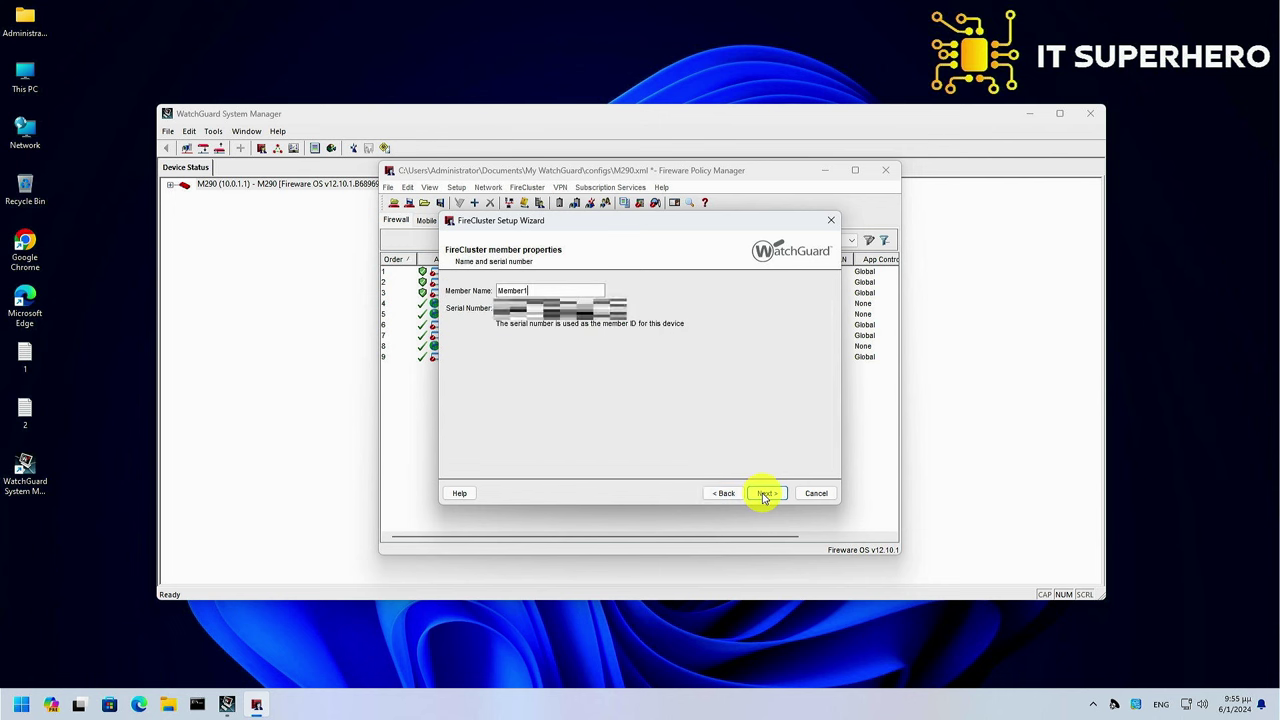
key(ctrl+a)
text(M290)
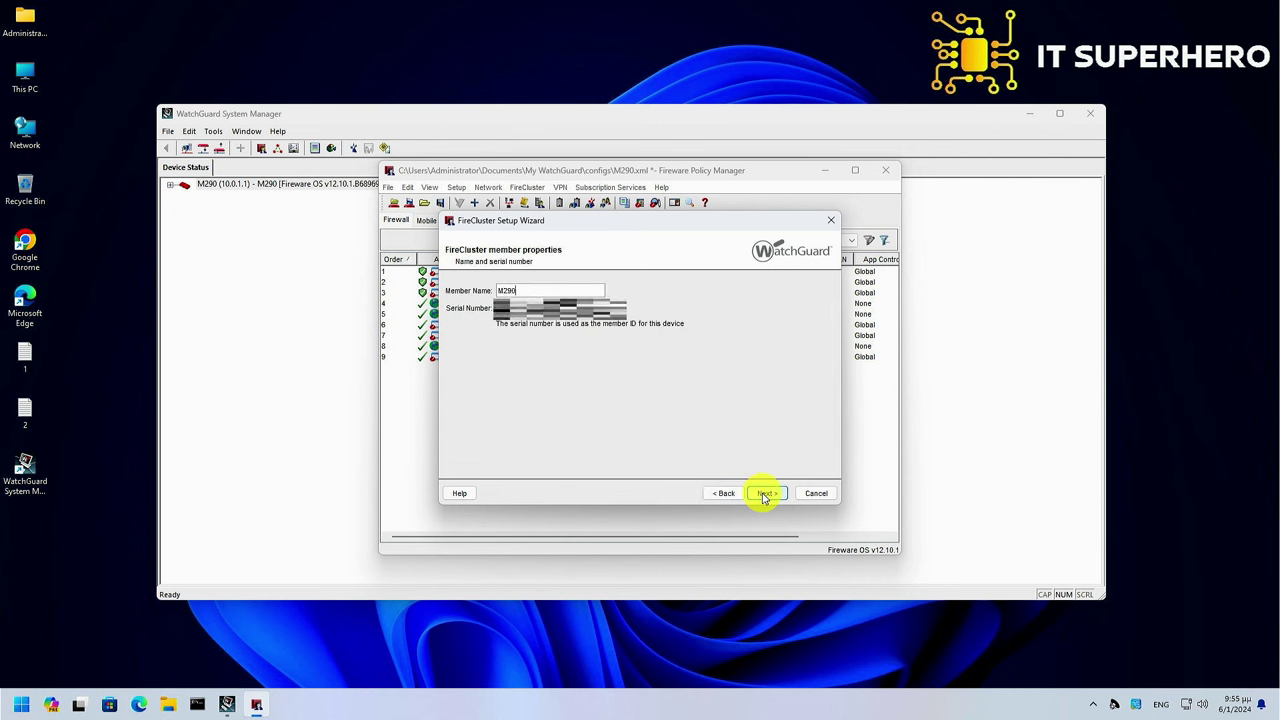
click(762, 493)
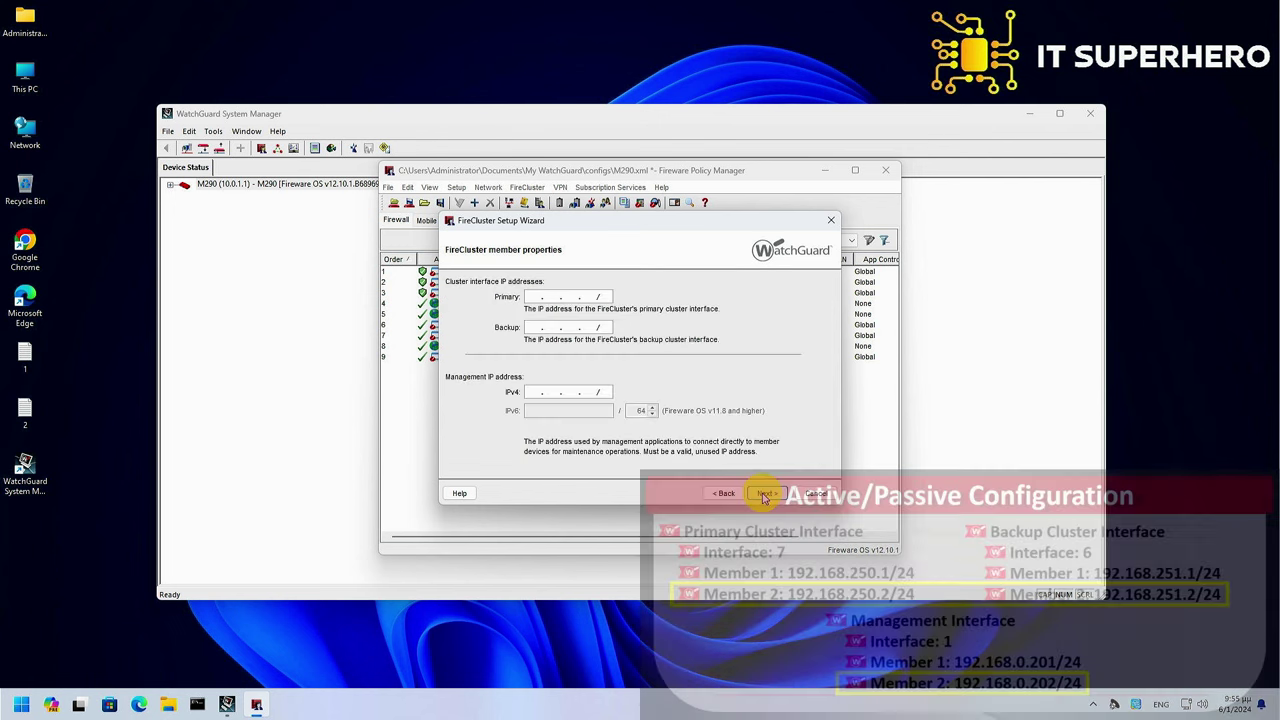
text(192.168. 0 .202/24)
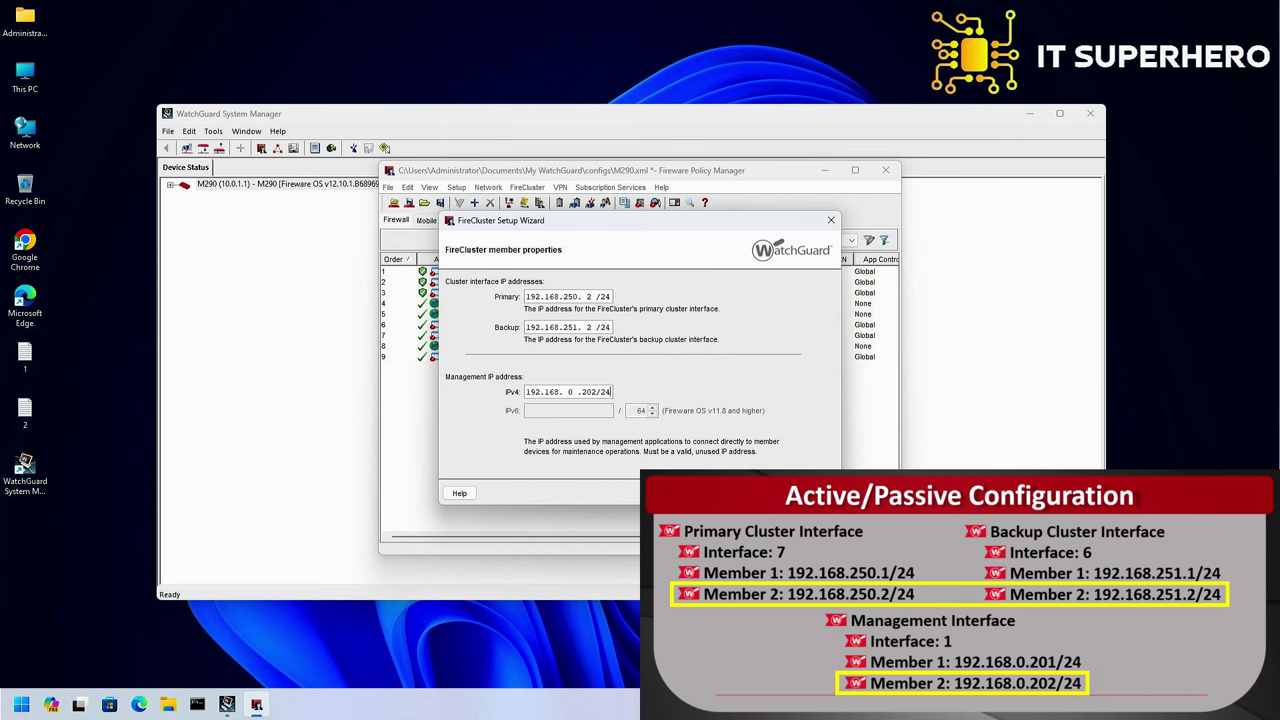
click(766, 493)
Finish the FireCluster wizard and accept the Active/Passive cluster configuration
click(766, 493)
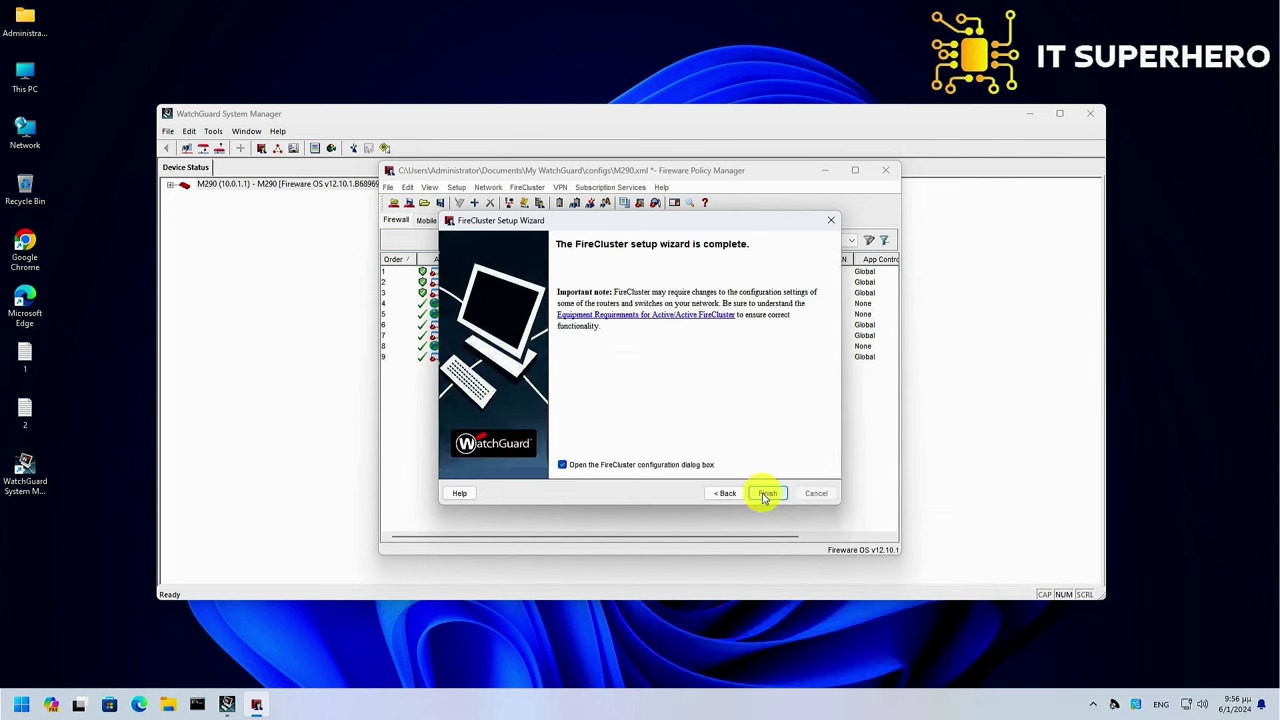
click(766, 494)
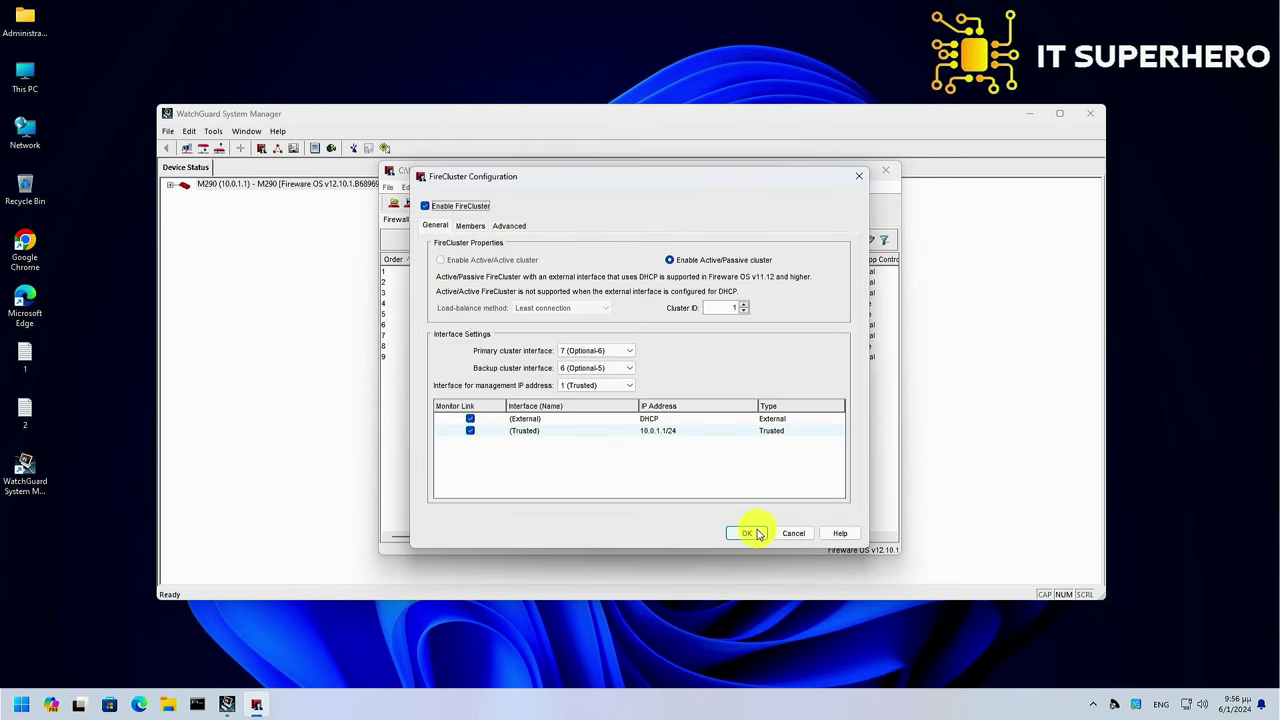
click(748, 533)
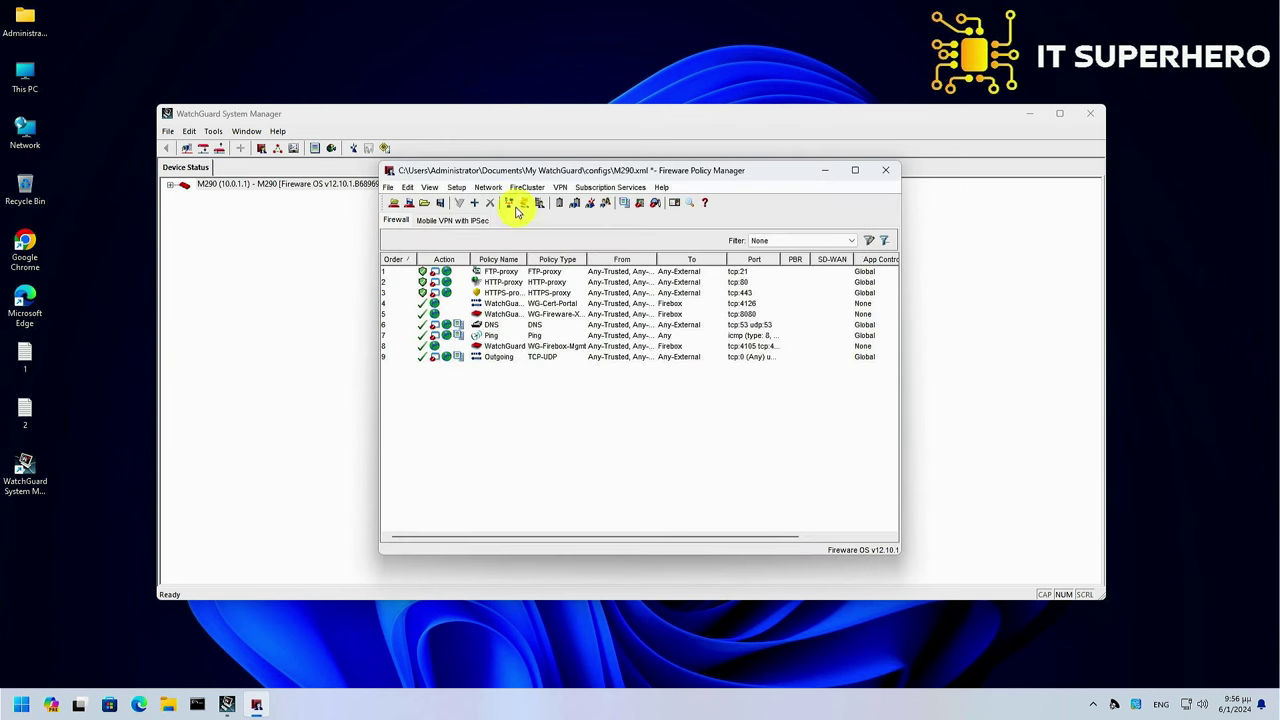
Open the Trusted interface in Network Configuration, where interfaces 6 and 7 show Cluster type
click(488, 187)
click(504, 206)
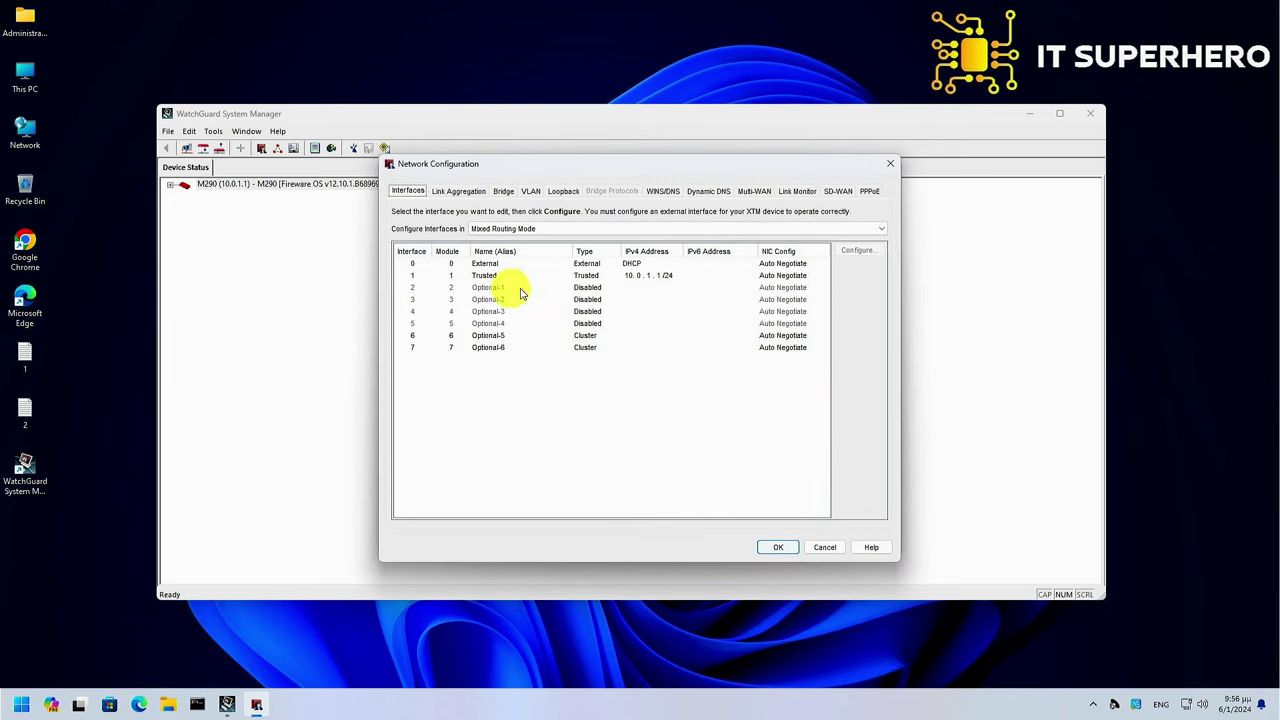
click(578, 276)
double_click(578, 276)
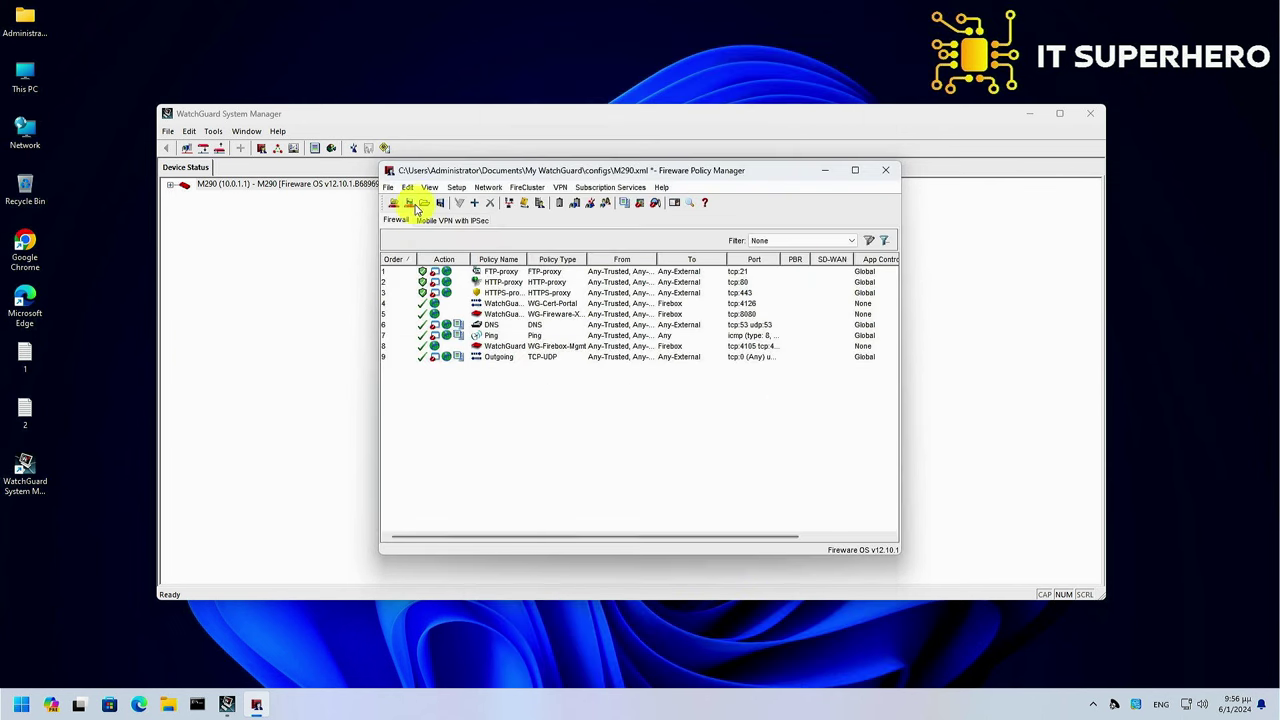
Save the cluster configuration to the Firebox using the administrator passphrase
click(410, 203)
text(dwrite)
key(Return)
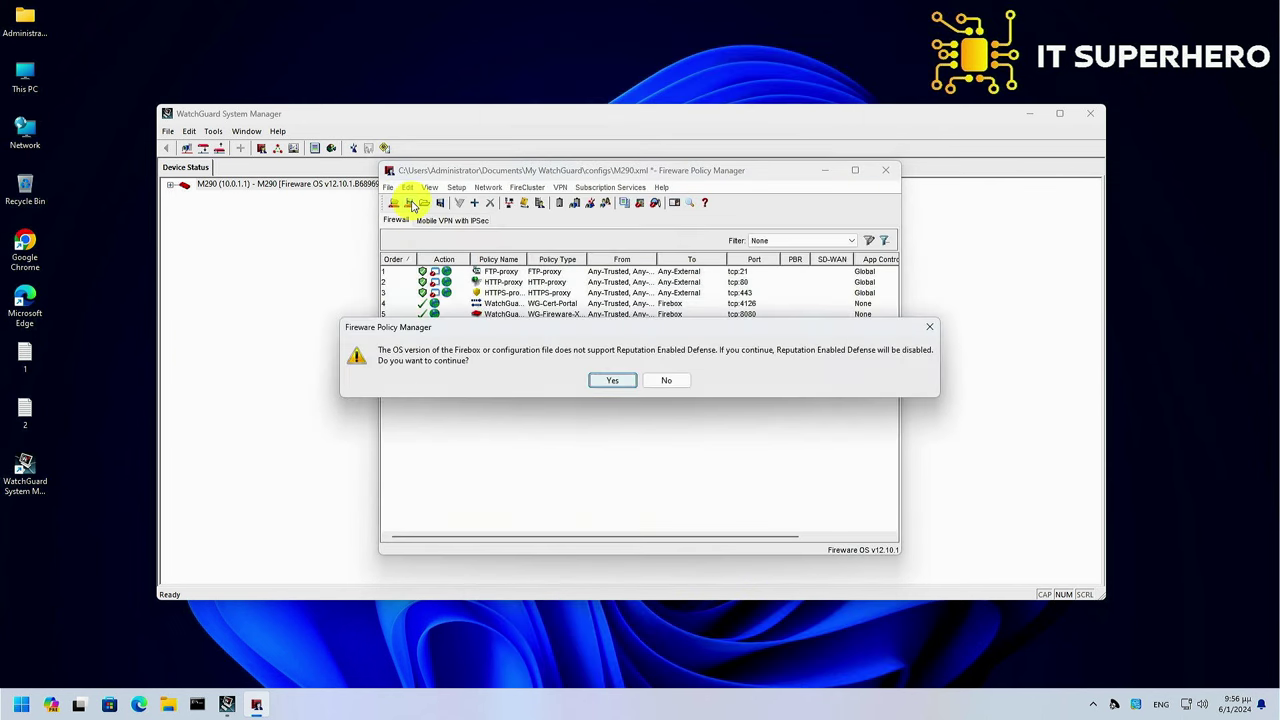
key(Return)
key(Return)
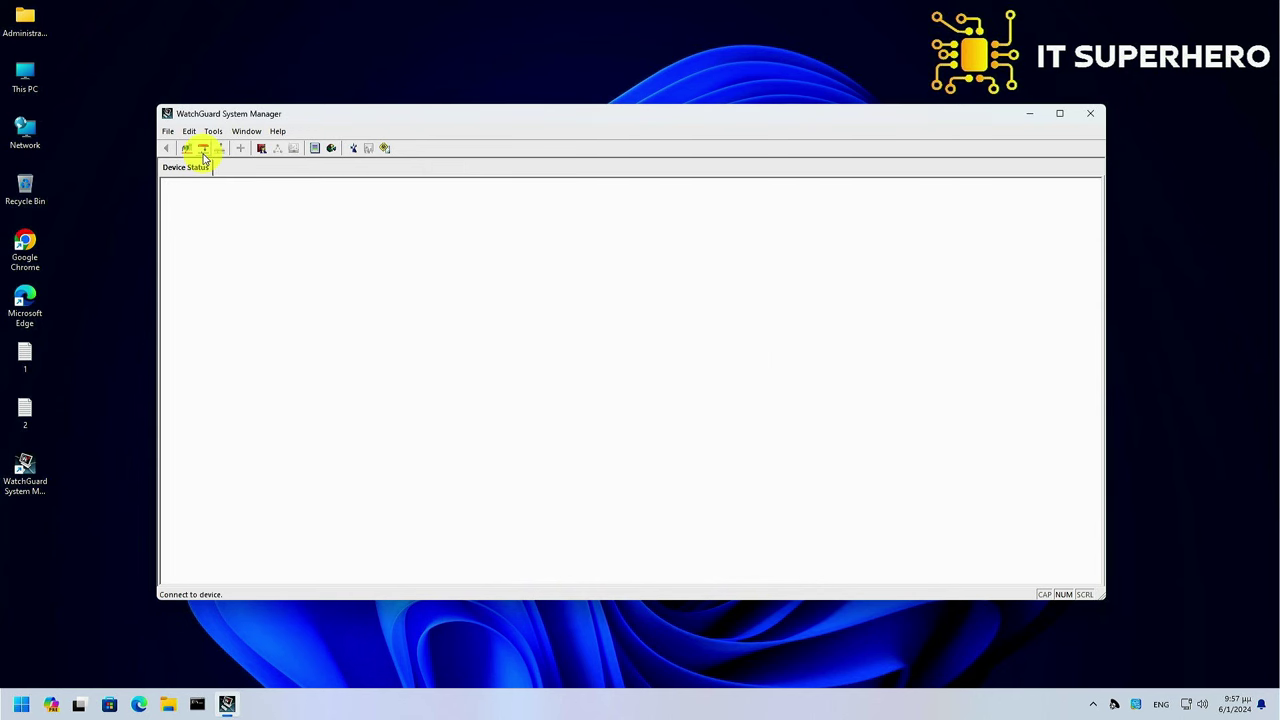
Connect to the Firebox at 192.168.0.201, expand its cluster members, and launch Policy Manager
click(203, 150)
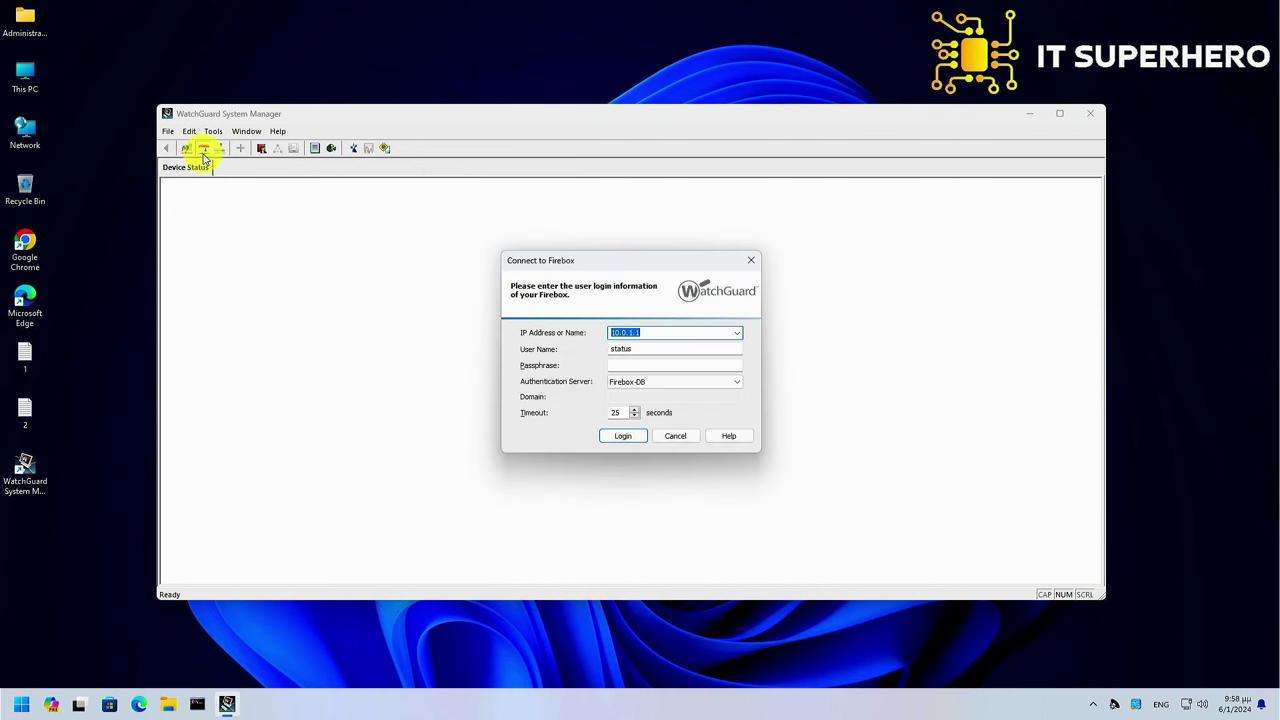
text(192.168.0.201)
key(Tab)
key(Tab)
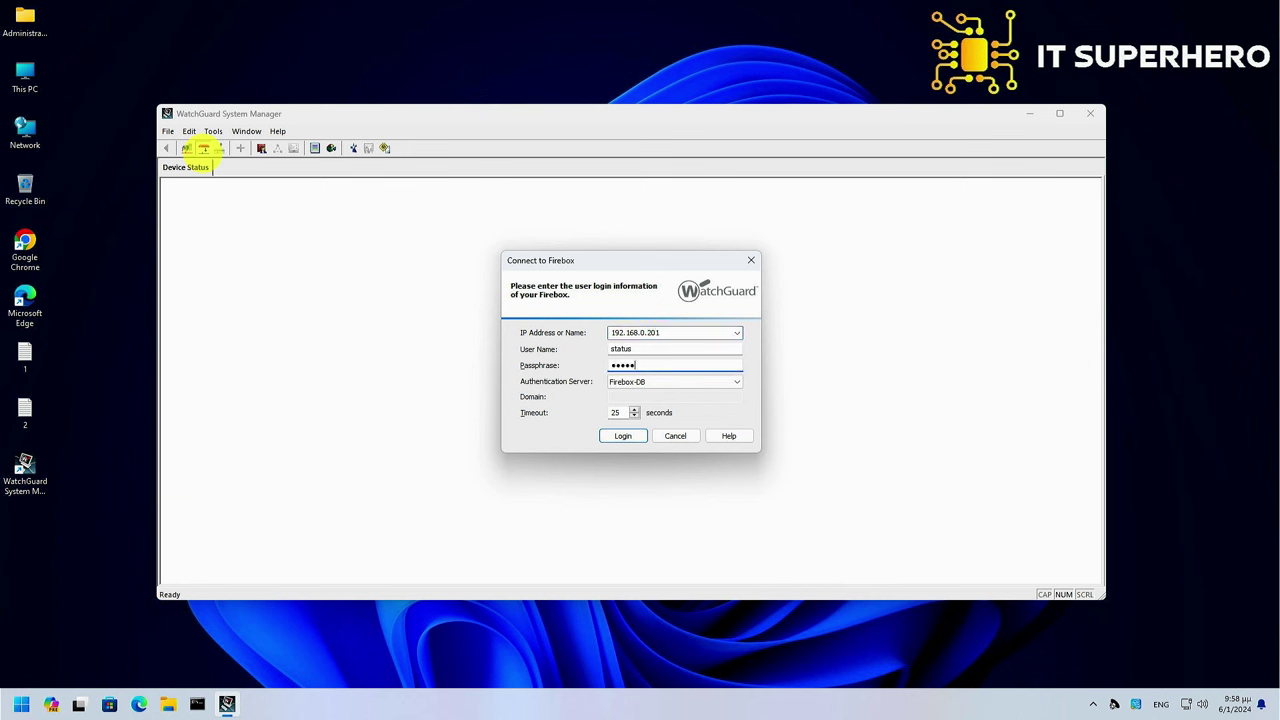
key(Return)
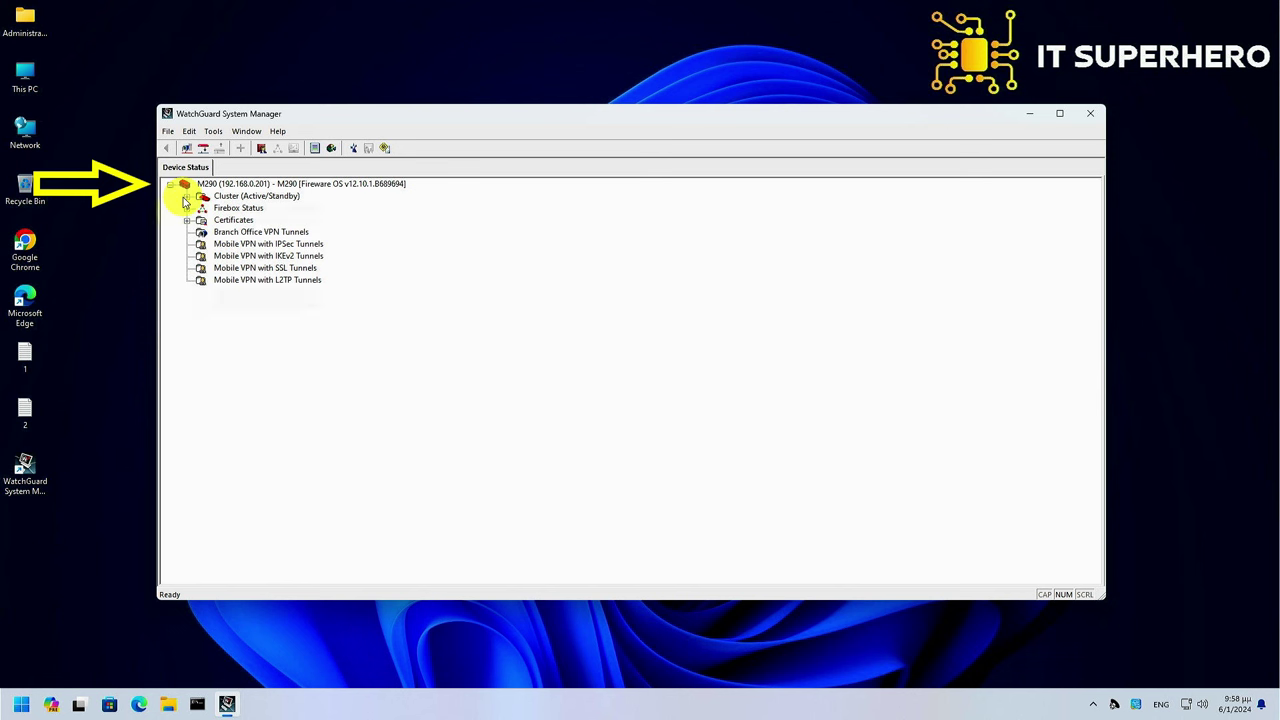
click(186, 197)
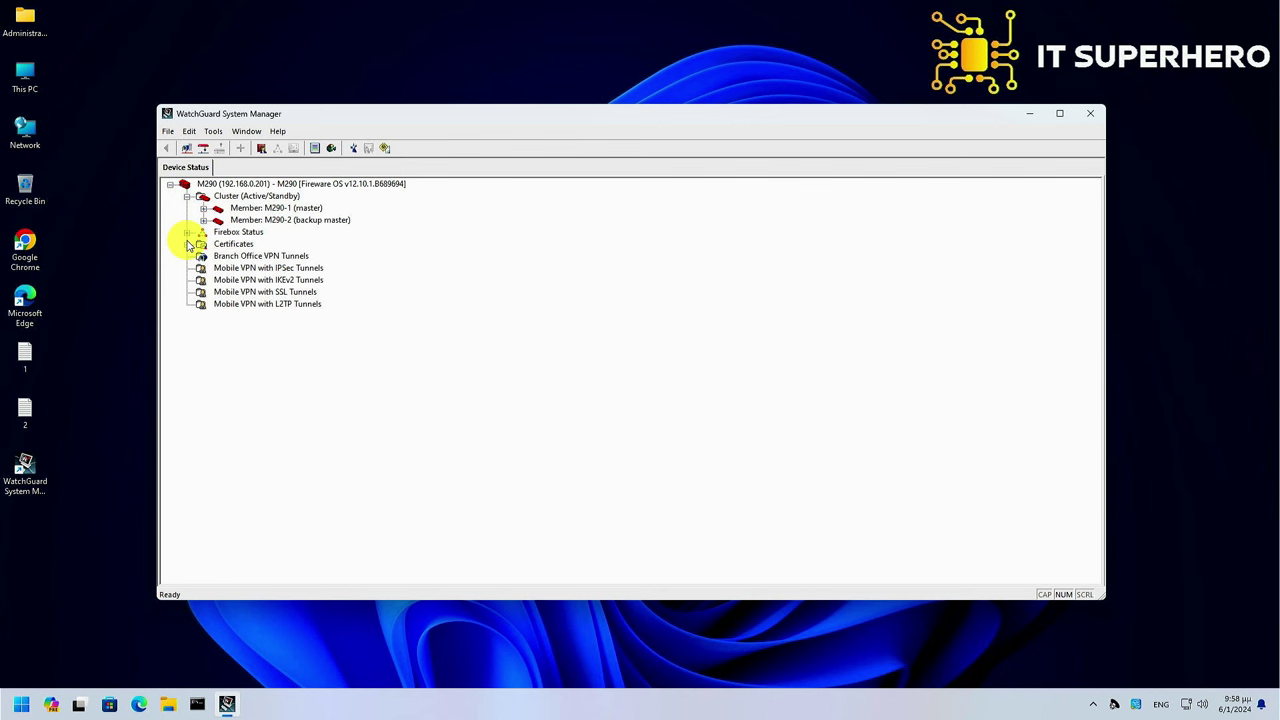
double_click(257, 183)
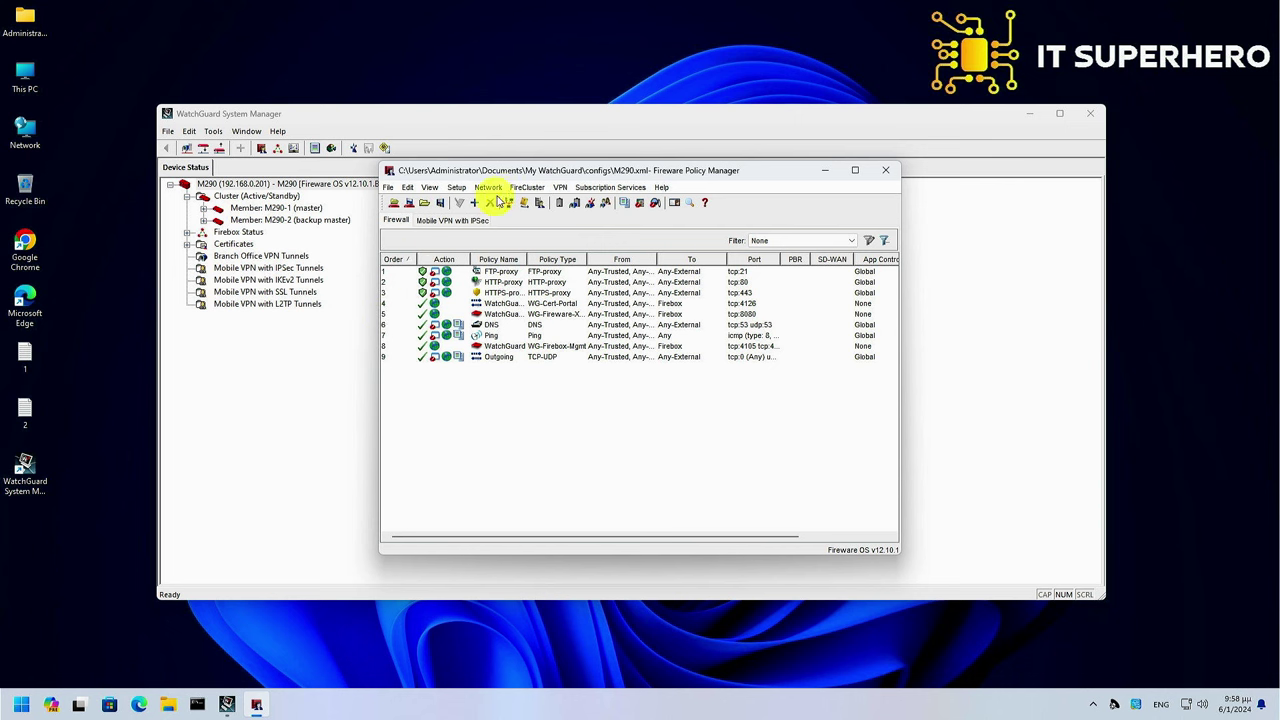
Set the Trusted interface IP address to 192.168.0.200/24
click(497, 190)
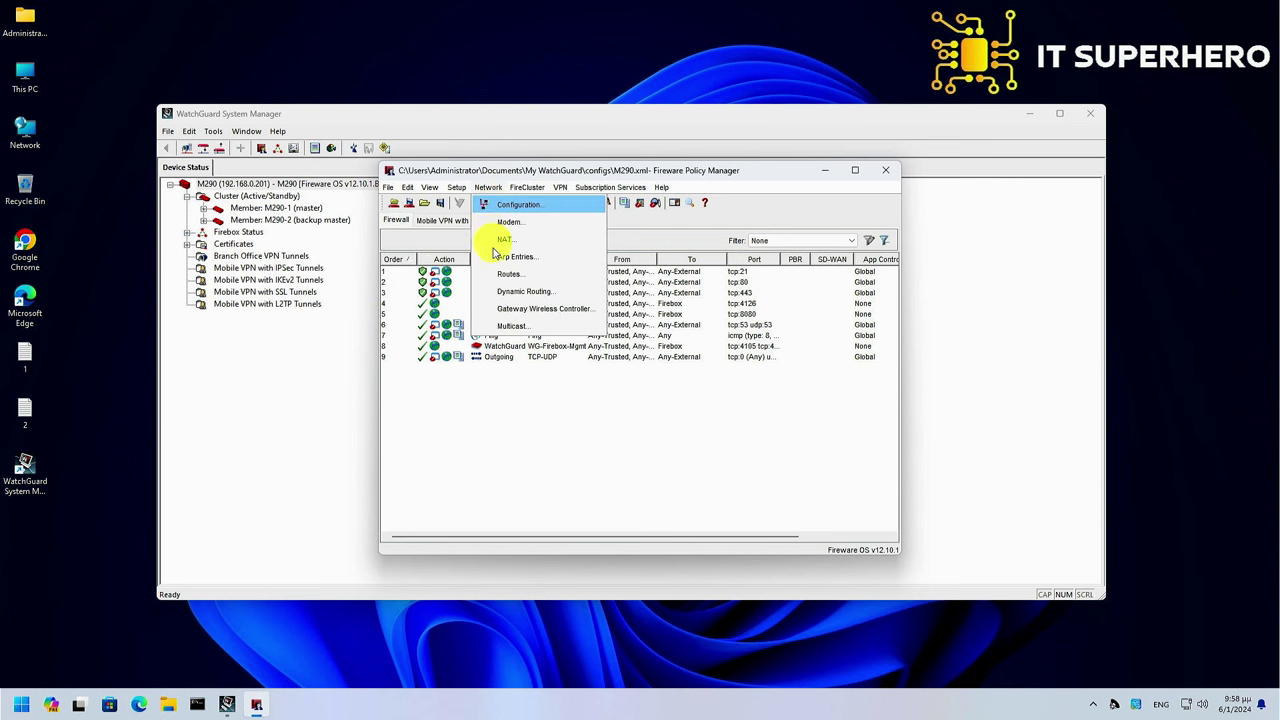
click(491, 204)
double_click(575, 276)
click(586, 250)
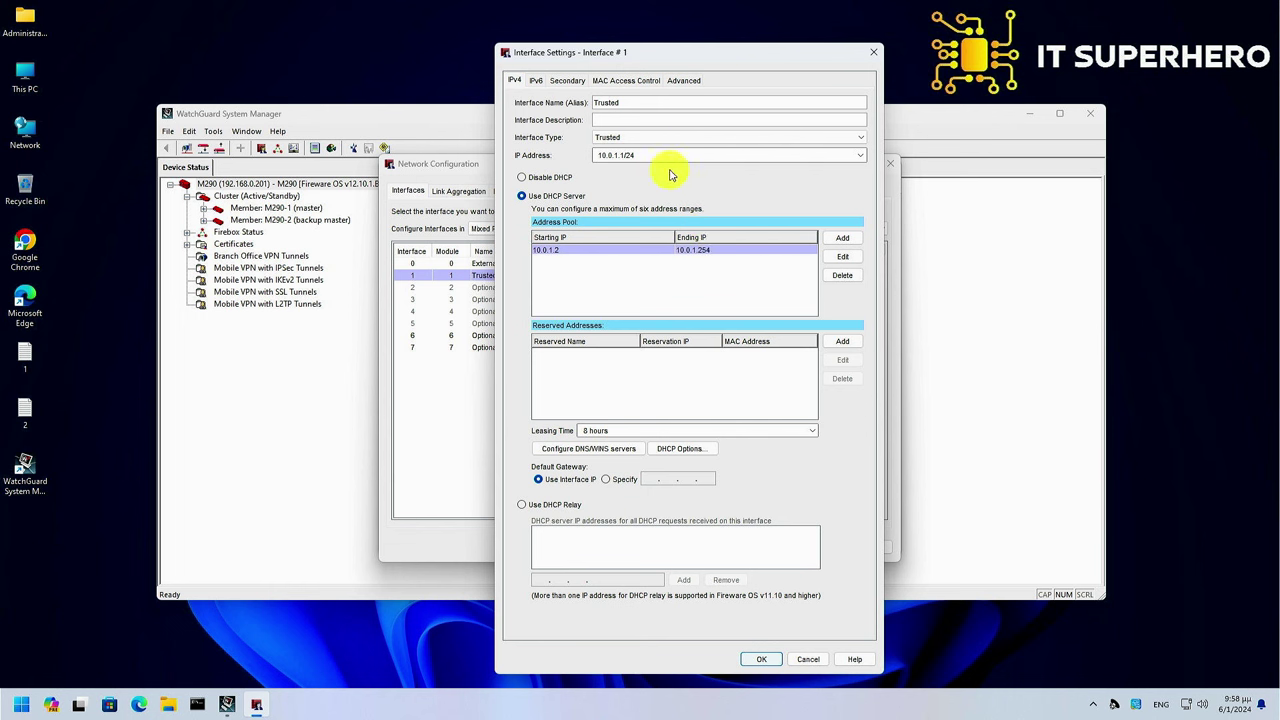
click(662, 156)
key(ctrl+a)
text(192.168.0.200/24)
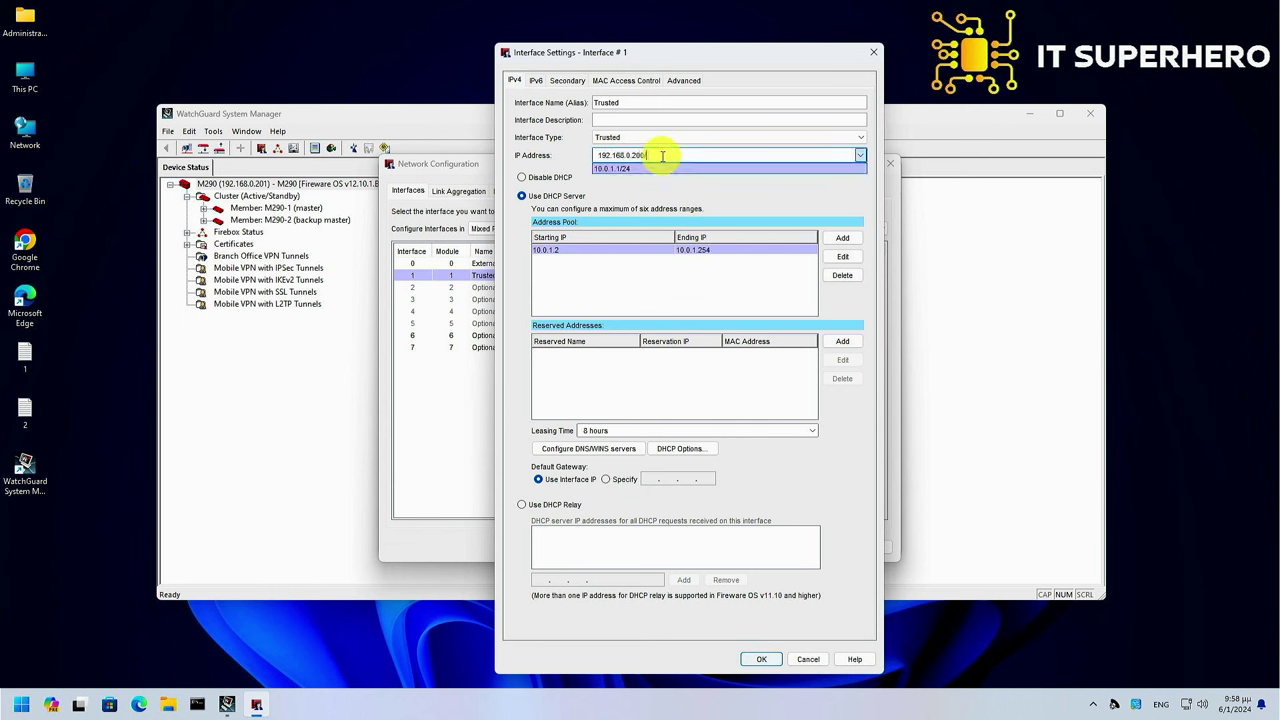
Replace the Trusted DHCP range with 192.168.0.220–192.168.0.250 and save to the Firebox
click(842, 275)
click(842, 238)
text(192.168.0.2200)
key(Tab)
text(192.168.0.250)
click(728, 282)
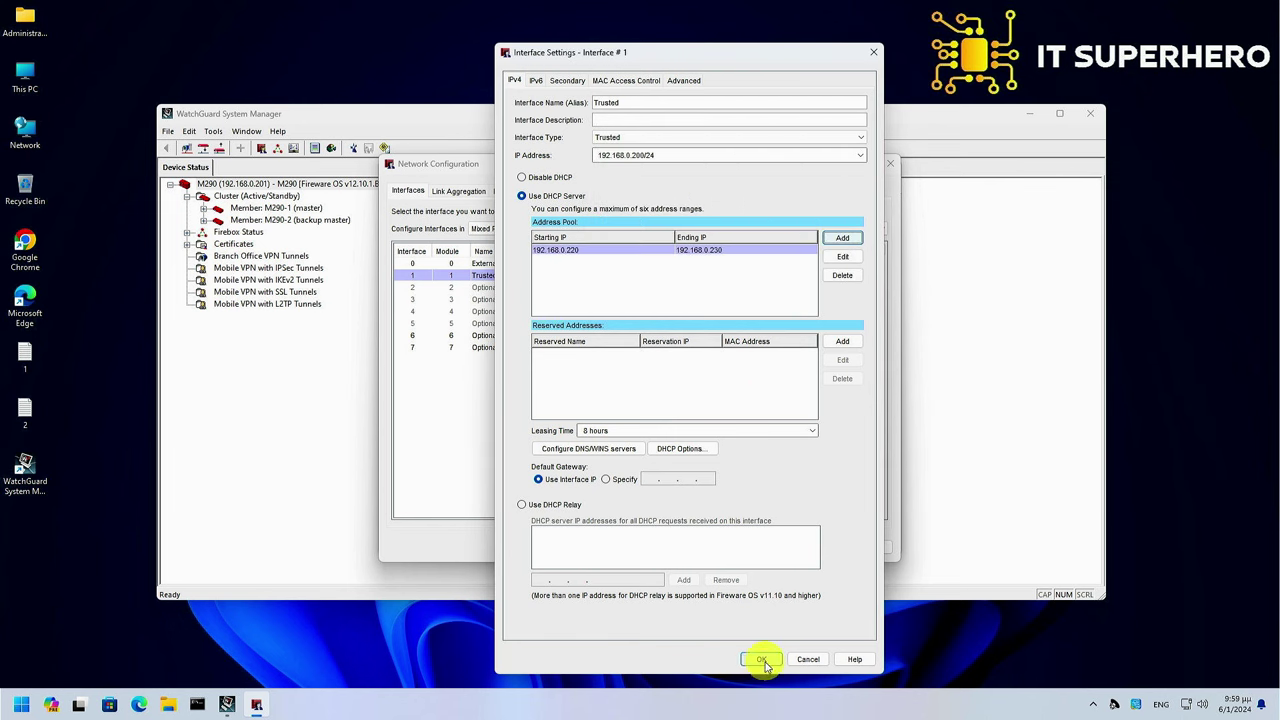
click(761, 659)
click(779, 547)
click(409, 204)
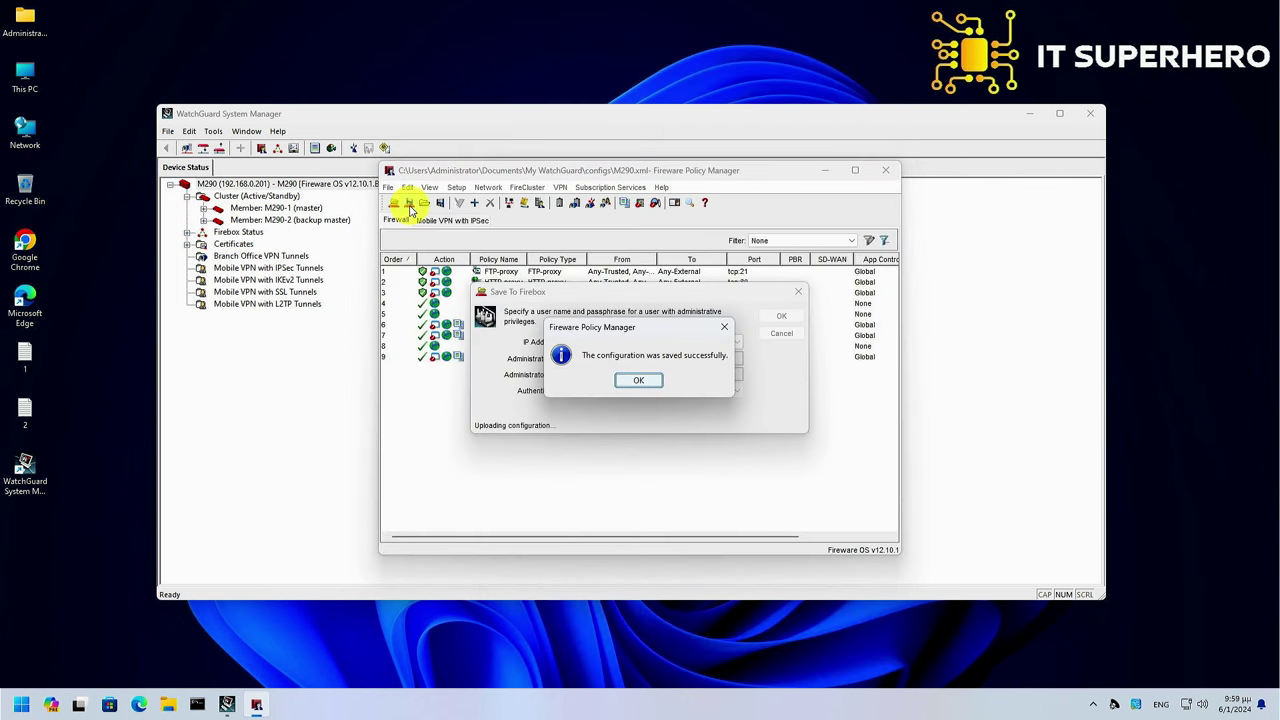
key(Return)
Close the WatchGuard apps, reset Ethernet in Advanced network settings, and relaunch System Manager
click(885, 170)
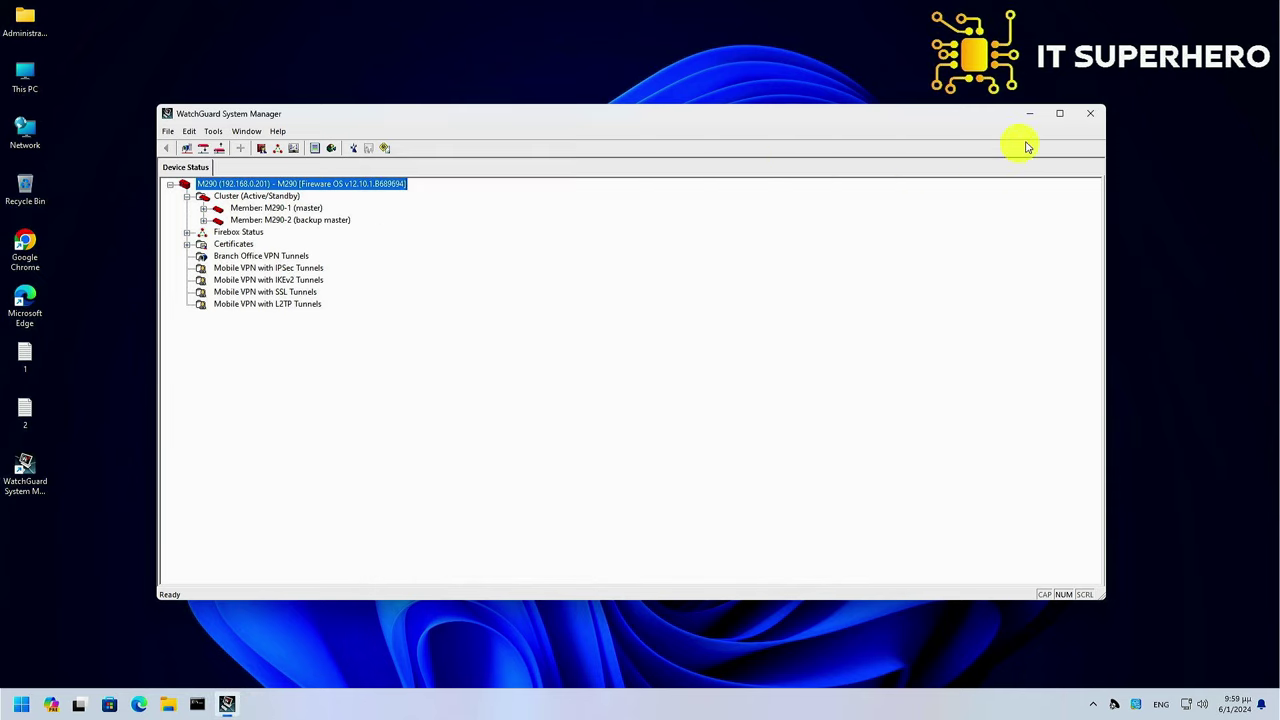
click(1091, 116)
right_click(1186, 704)
click(1157, 668)
click(938, 424)
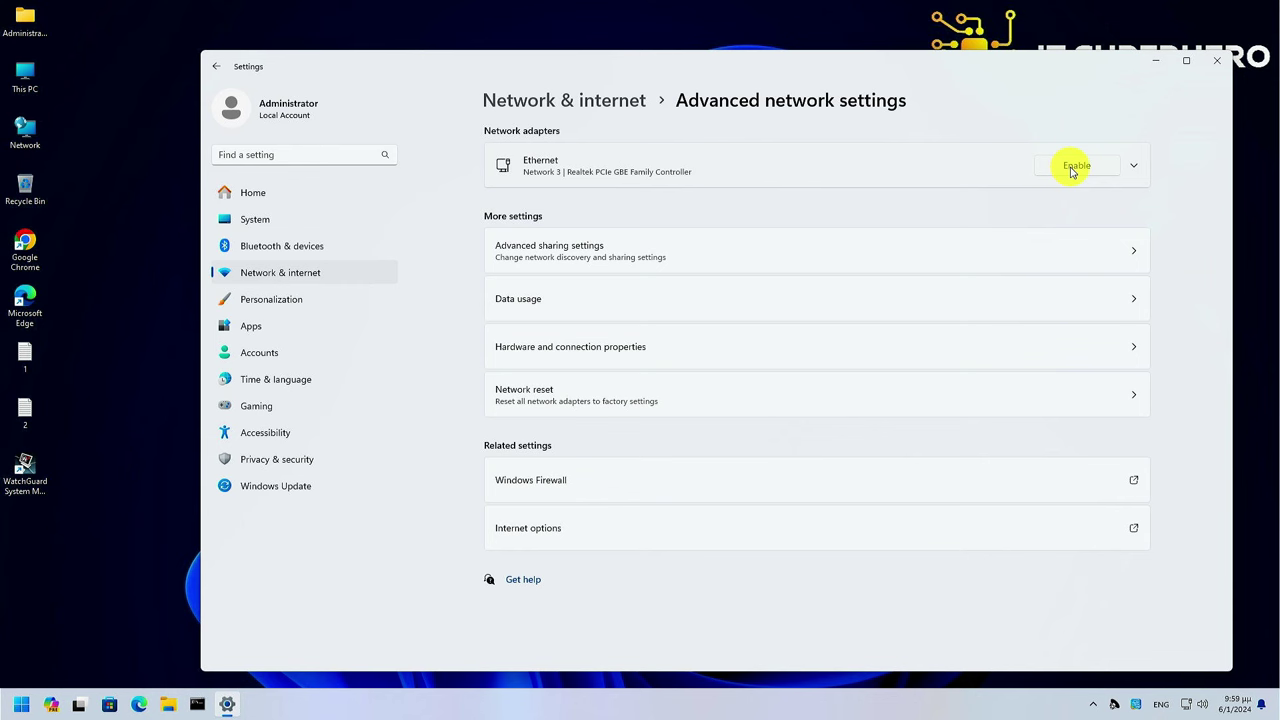
double_click(25, 472)
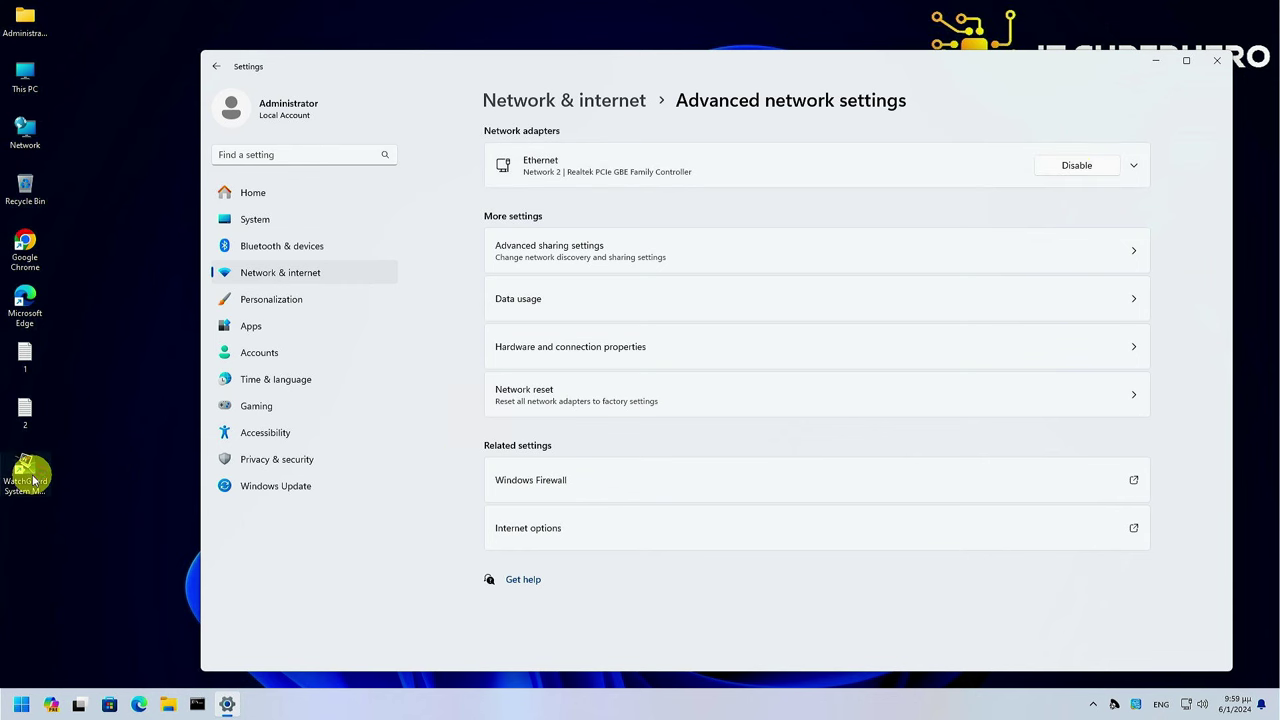
Connect to the Firebox at 192.168.0.200 with the read-only passphrase and expand its cluster nodes
click(204, 149)
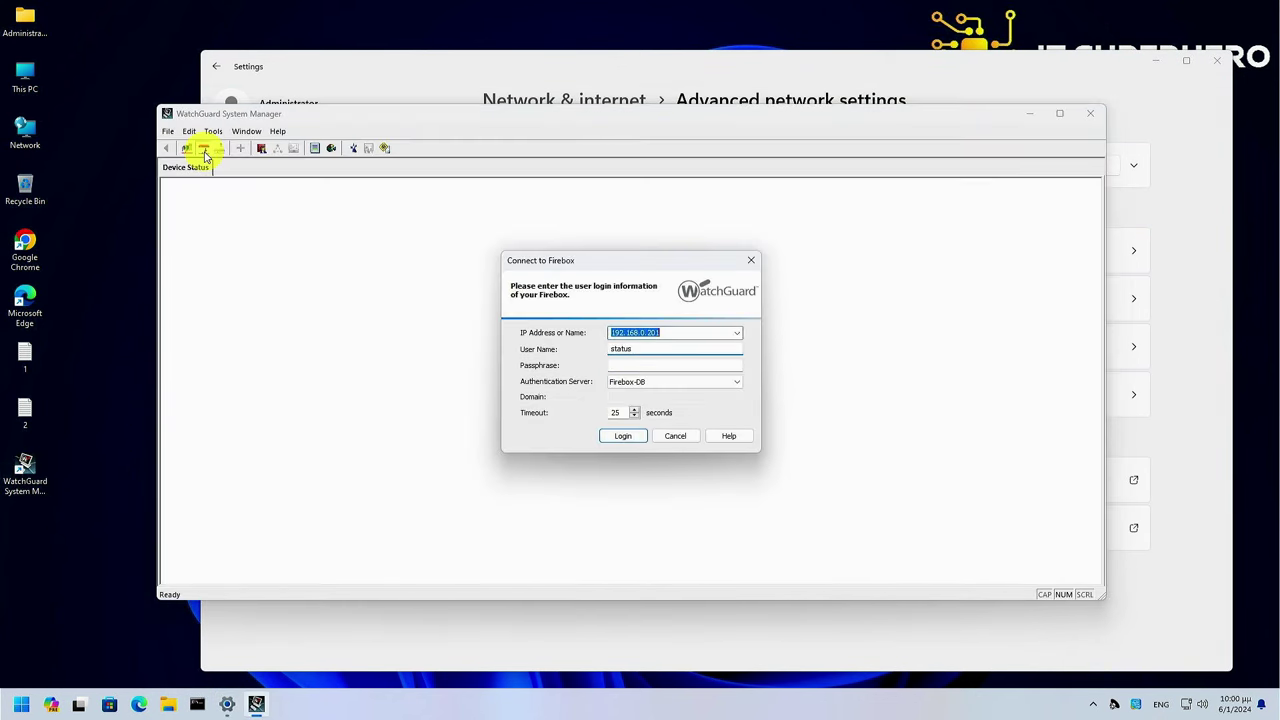
text(192.168.0.200)
key(Tab)
key(Tab)
text(readonly)
key(Return)
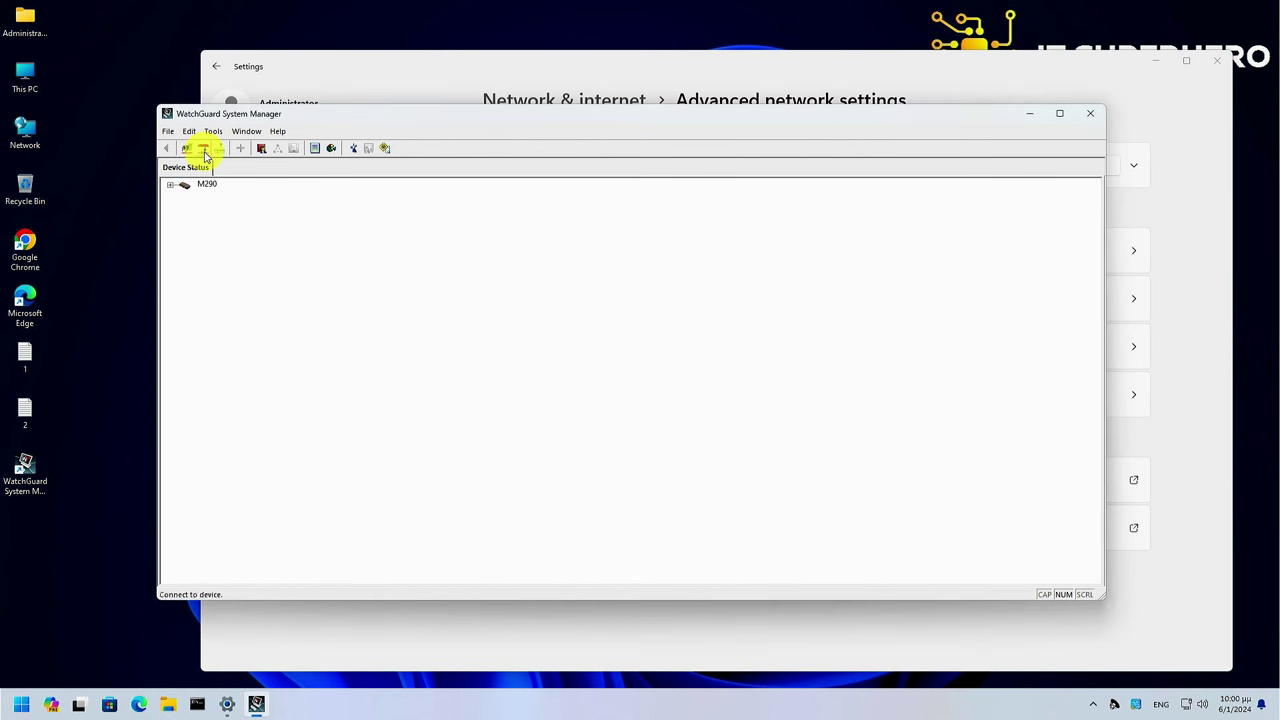
click(170, 184)
click(186, 208)
click(186, 196)
Rename the device to M290-cluster in System settings and save it to the Firebox
click(261, 149)
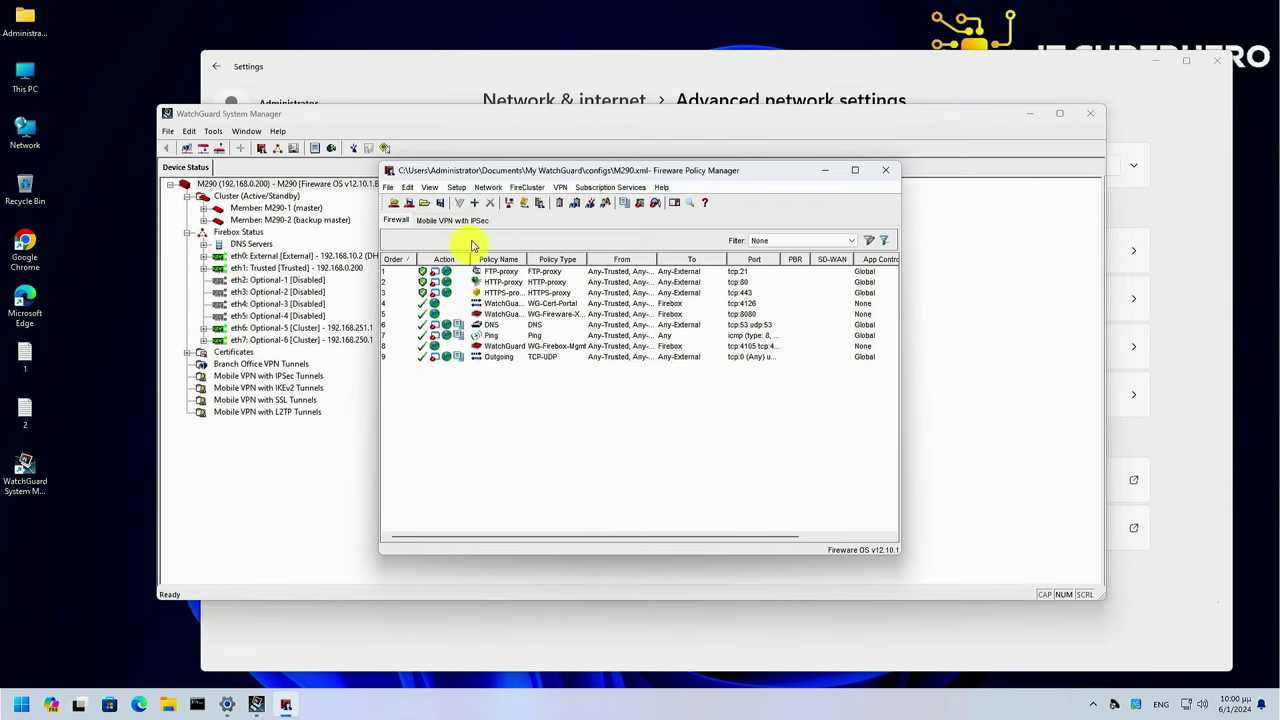
click(456, 187)
click(476, 210)
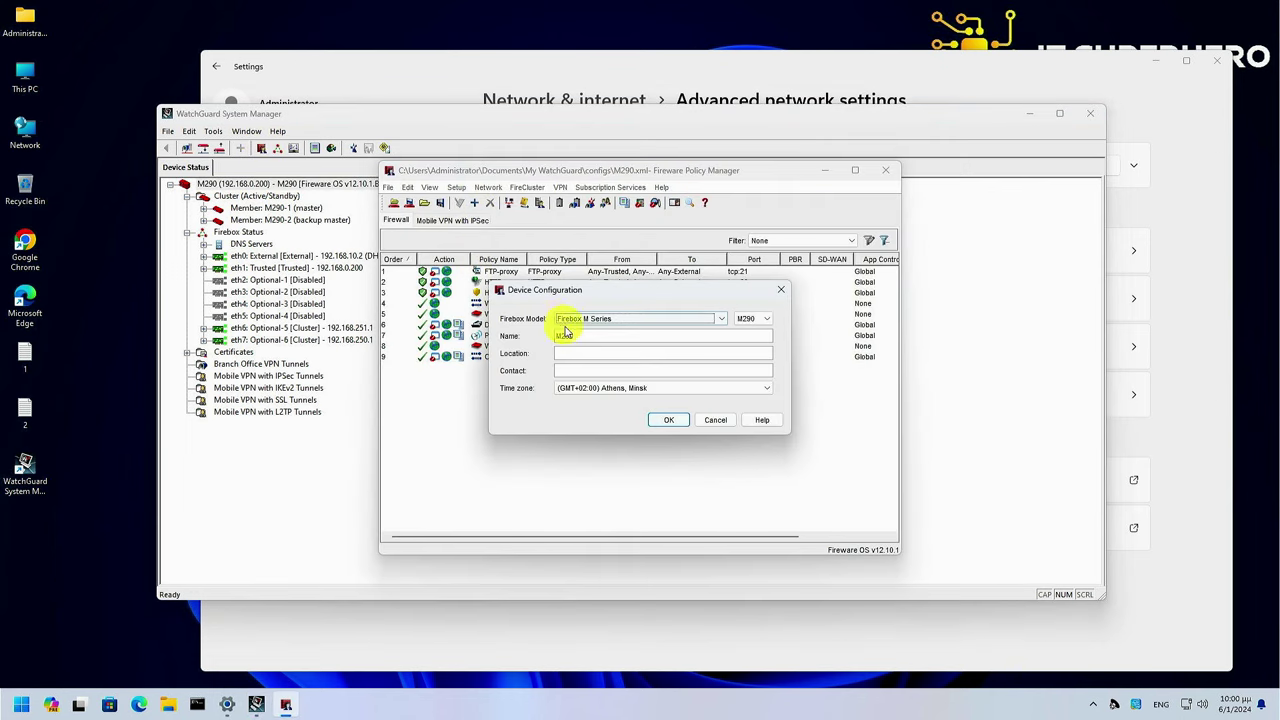
click(583, 339)
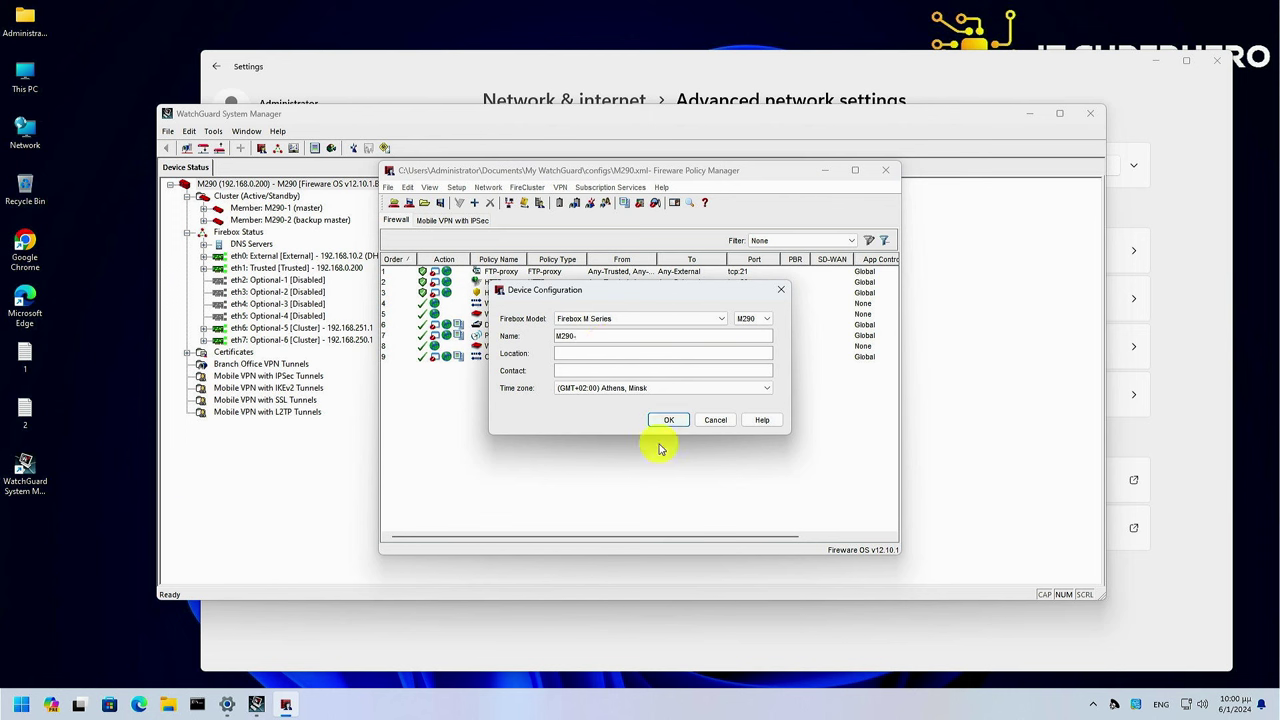
key(Return)
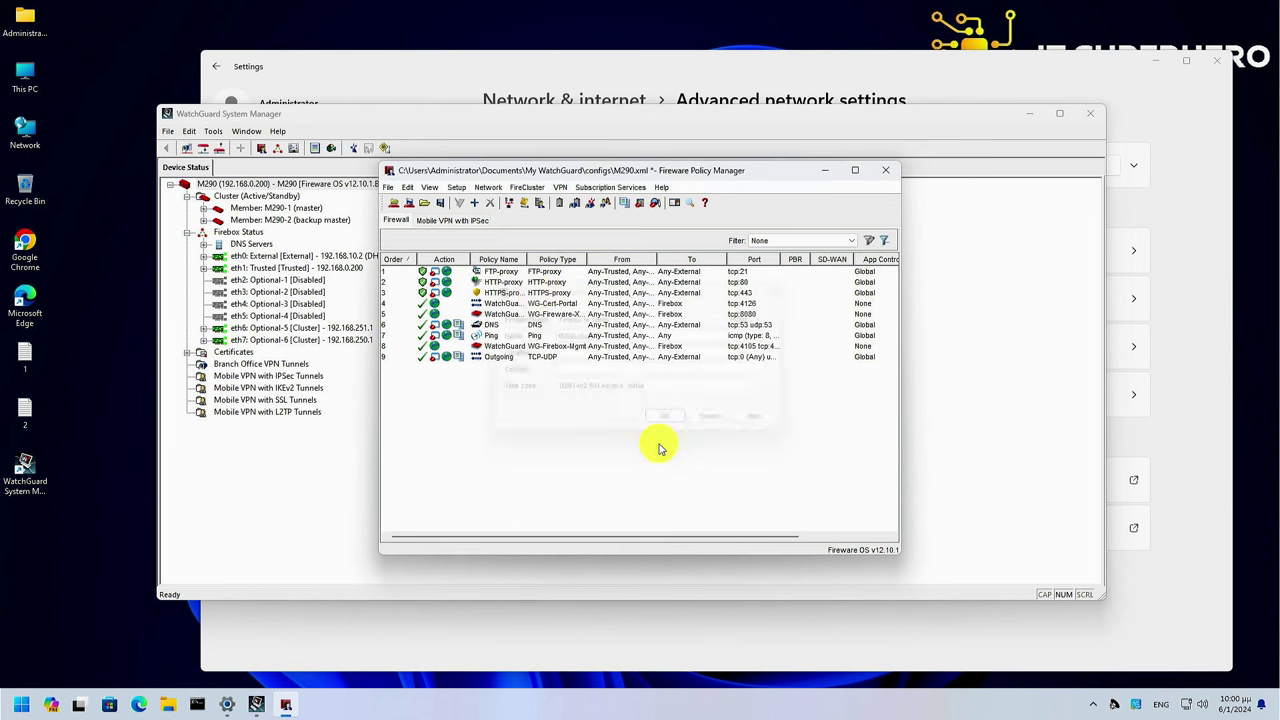
click(409, 203)
key(Return)
key(Return)
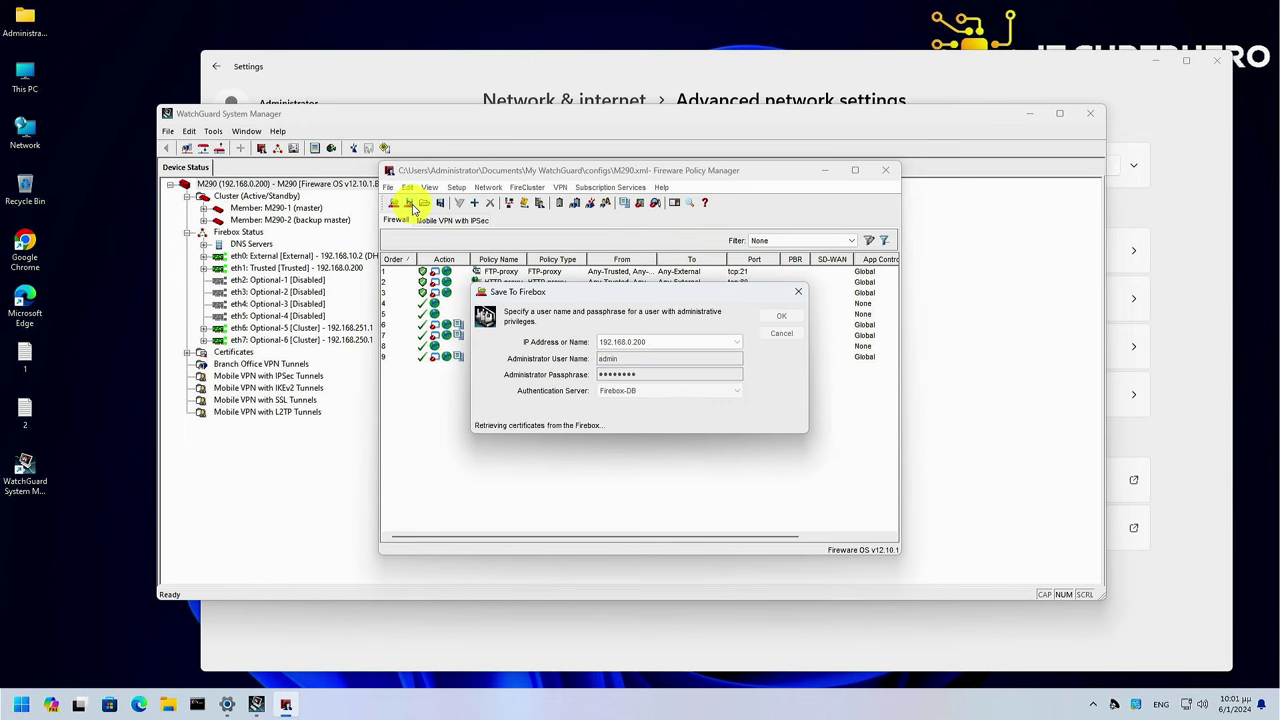
key(Return)
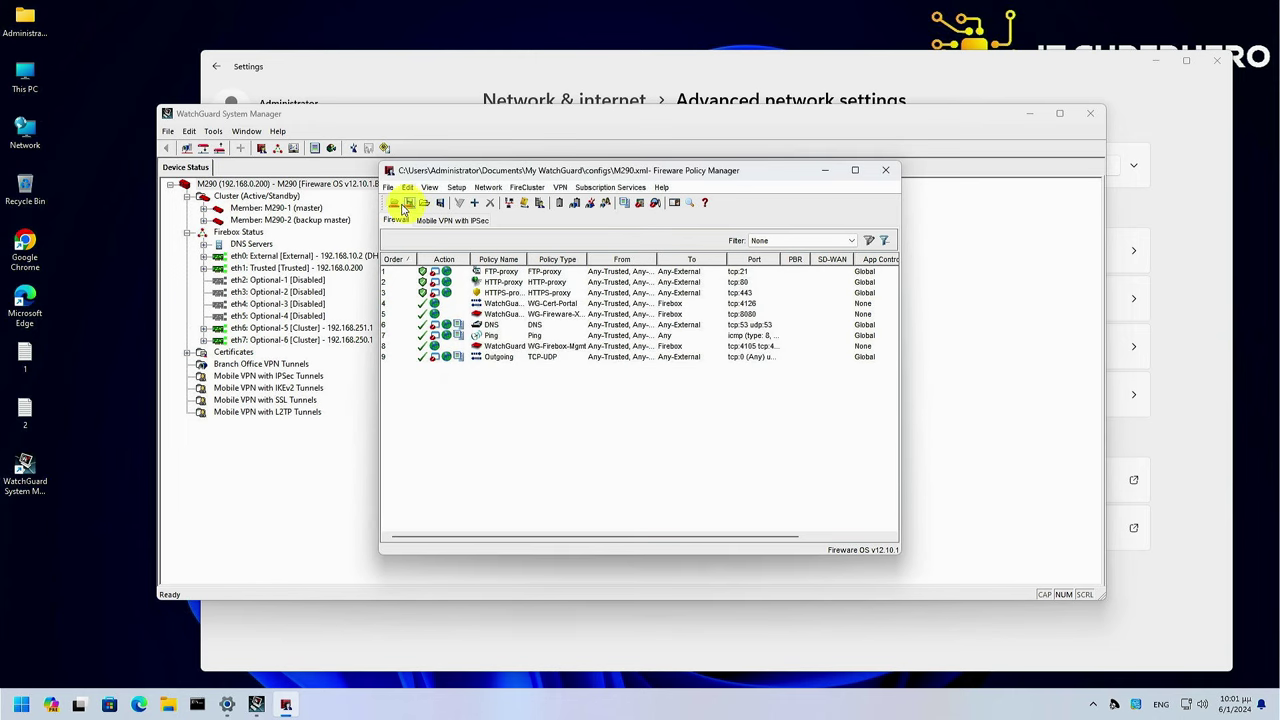
Refresh the M290 device status in System Manager
click(320, 186)
right_click(324, 189)
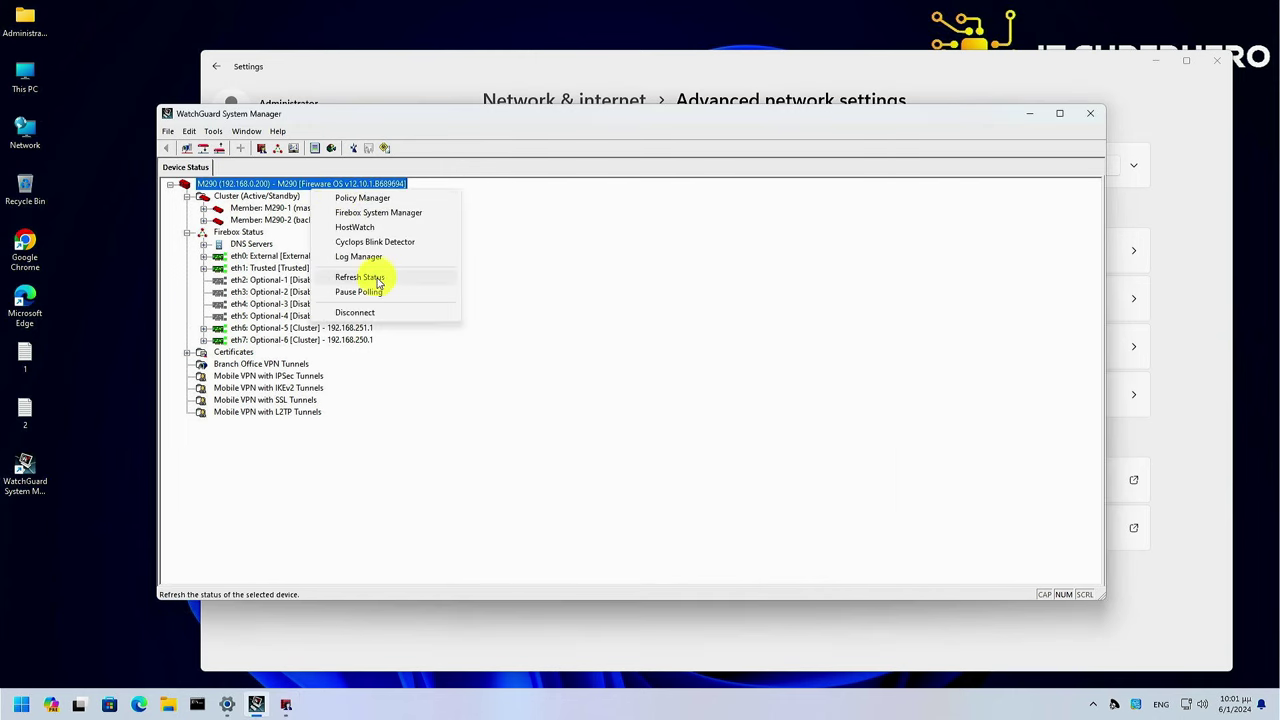
click(371, 277)
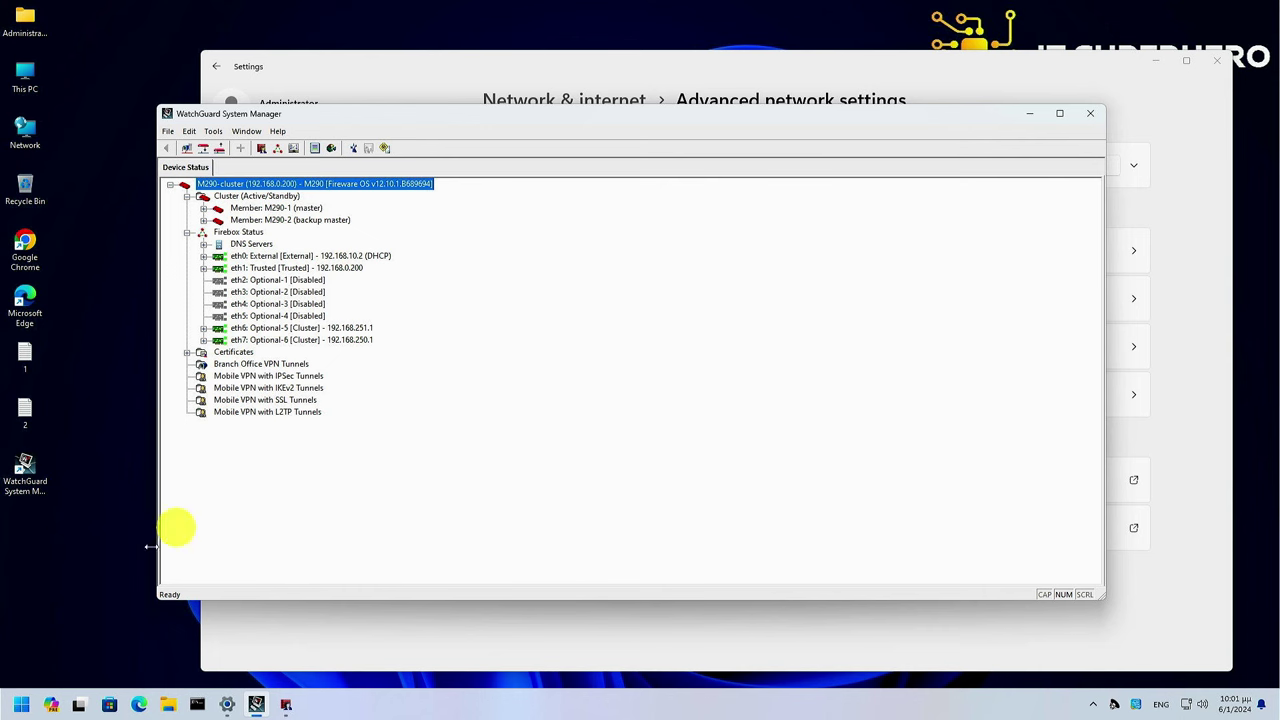
Start continuous pings to 8.8.8.8, 192.168.0.201 and 192.168.0.202 in Command Prompt windows
click(197, 704)
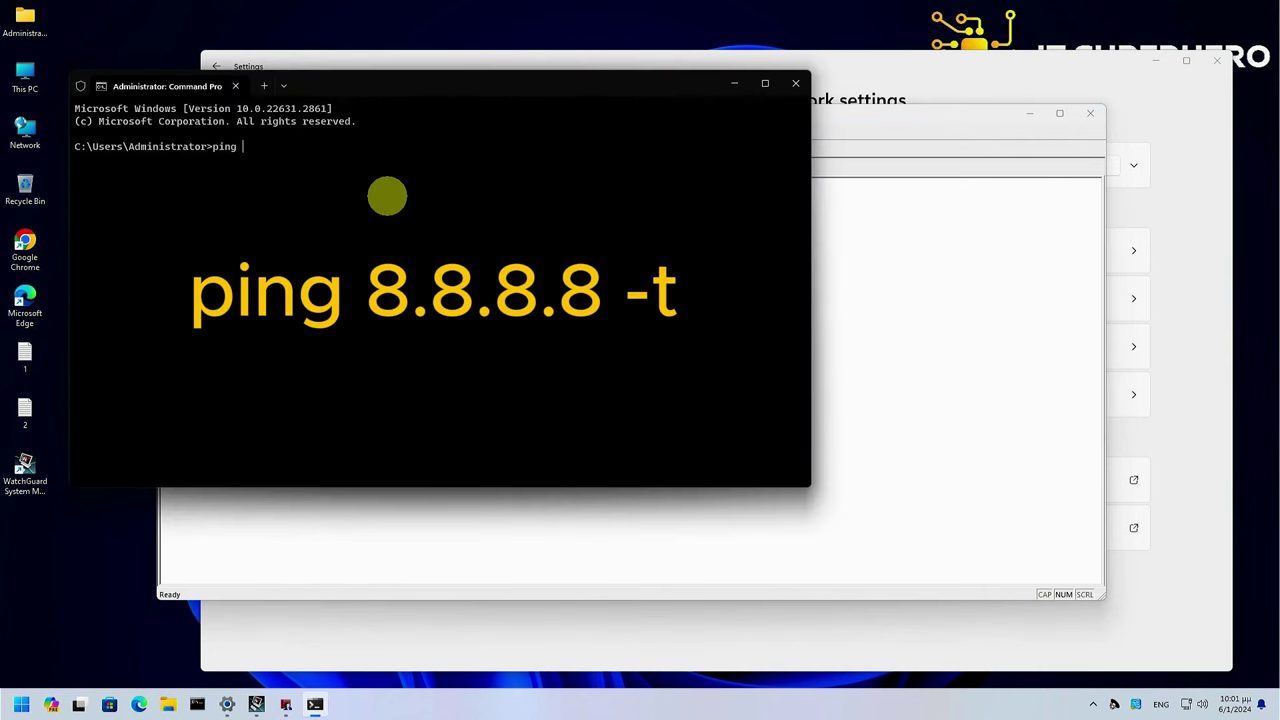
text(ping 8.8.8.8 -t)
key(Return)
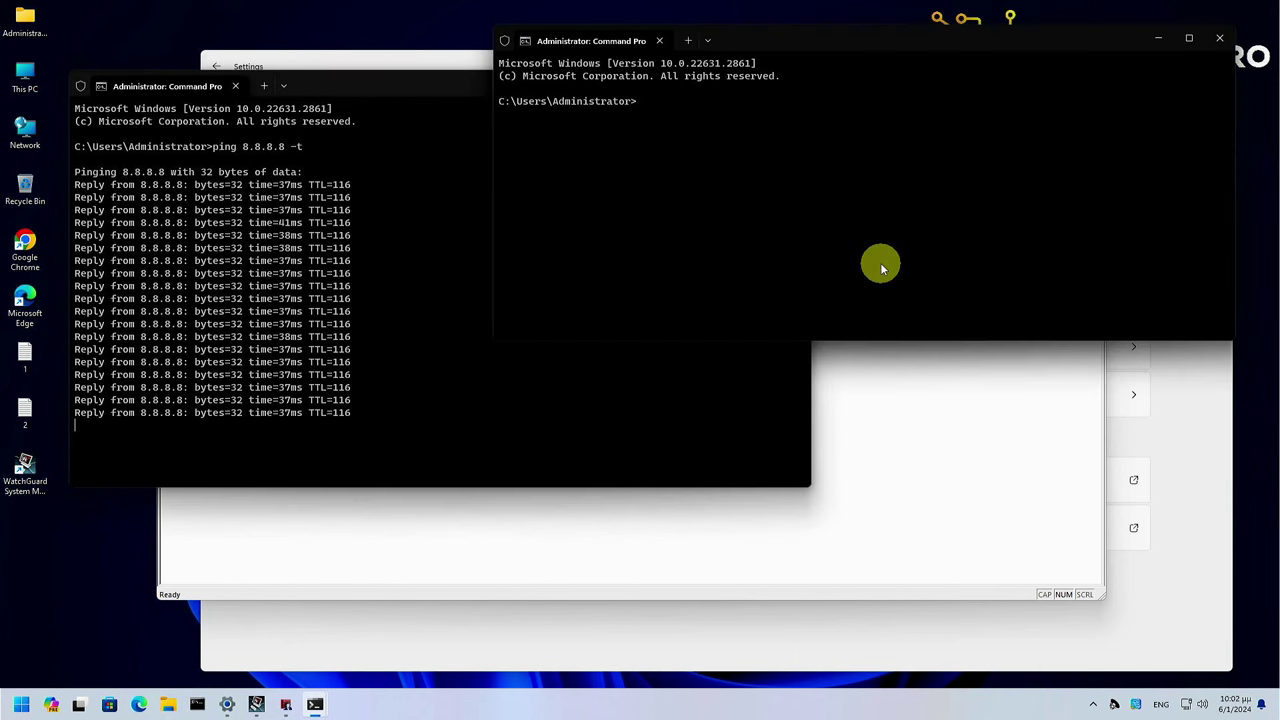
text(ping)
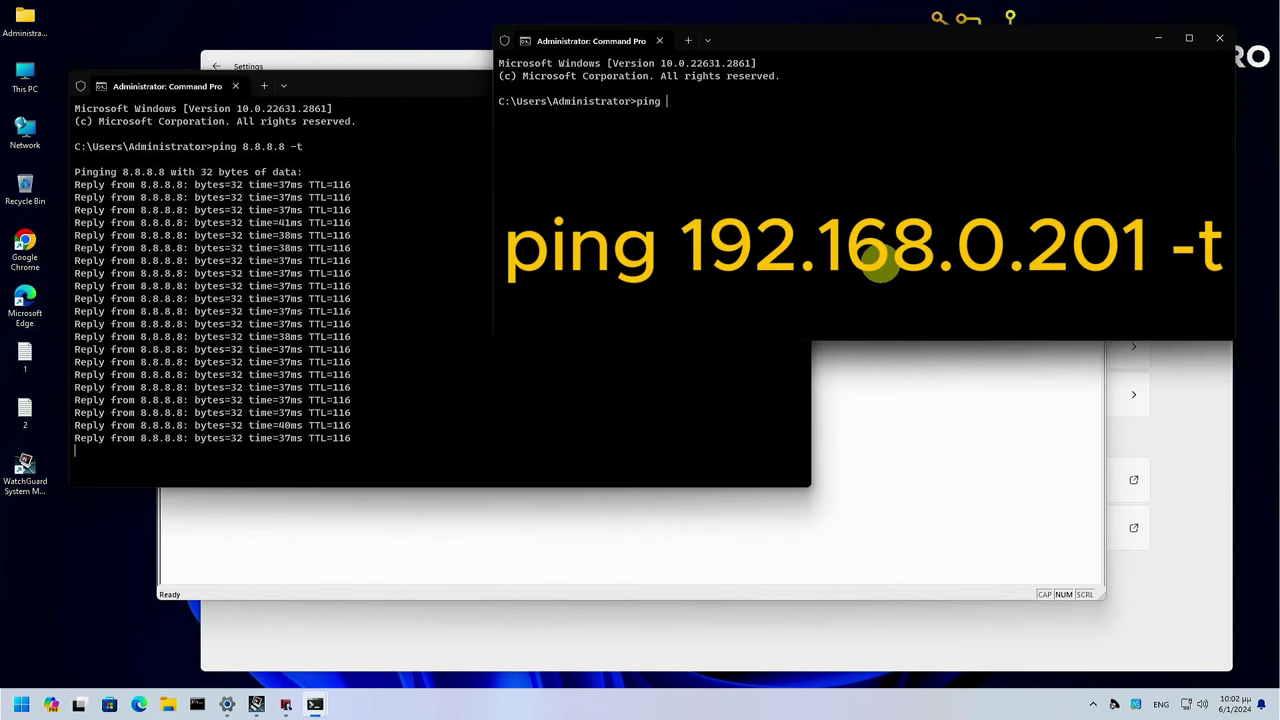
text( 192.168.0.201 -t)
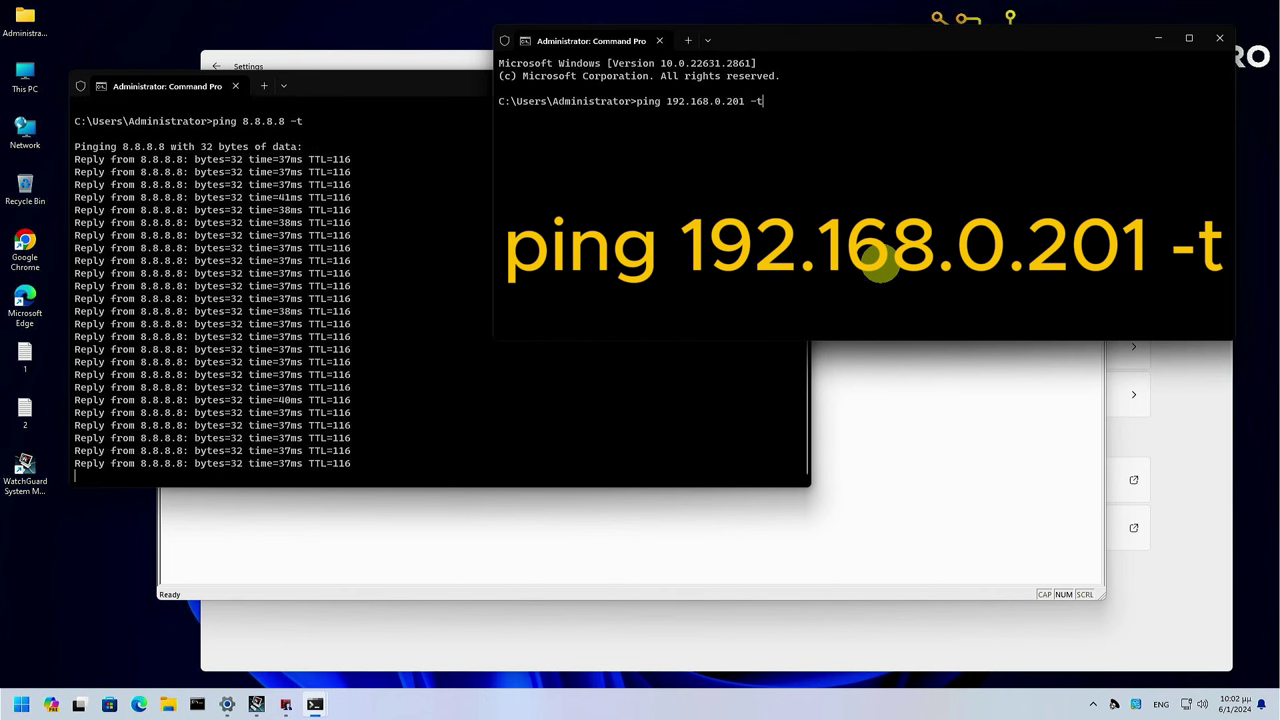
key(Return)
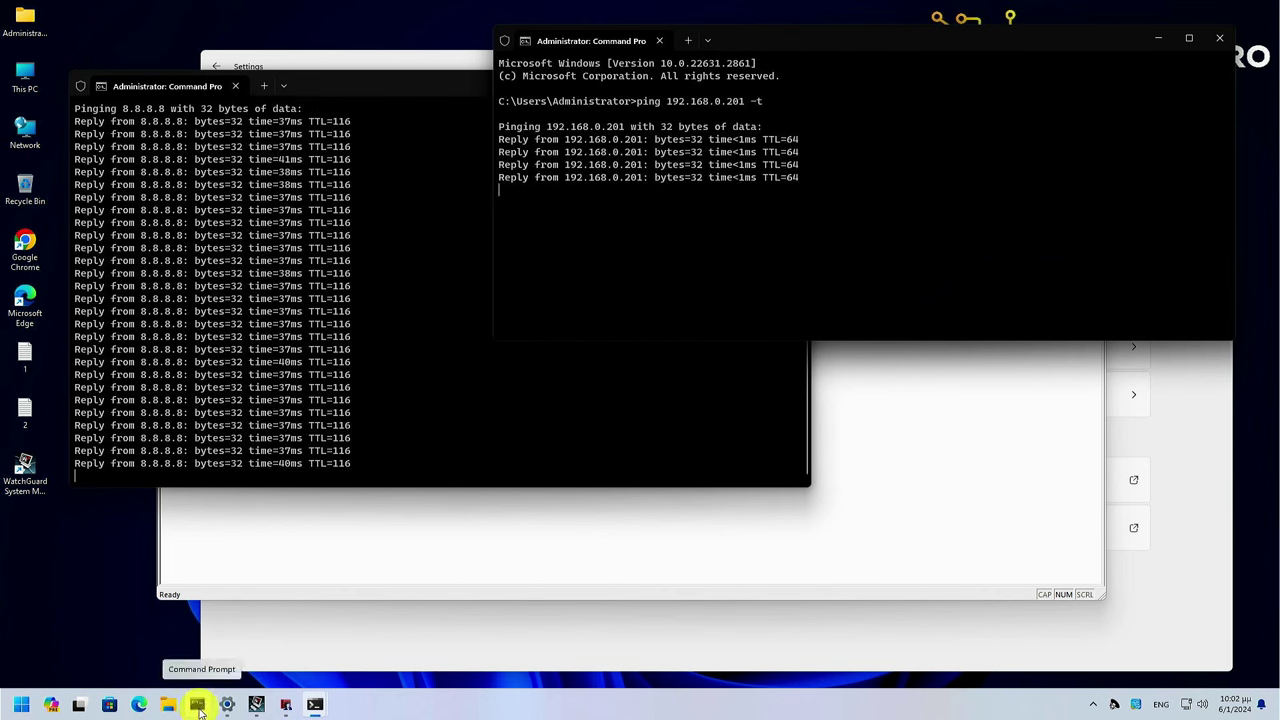
click(197, 704)
text(ping 192)
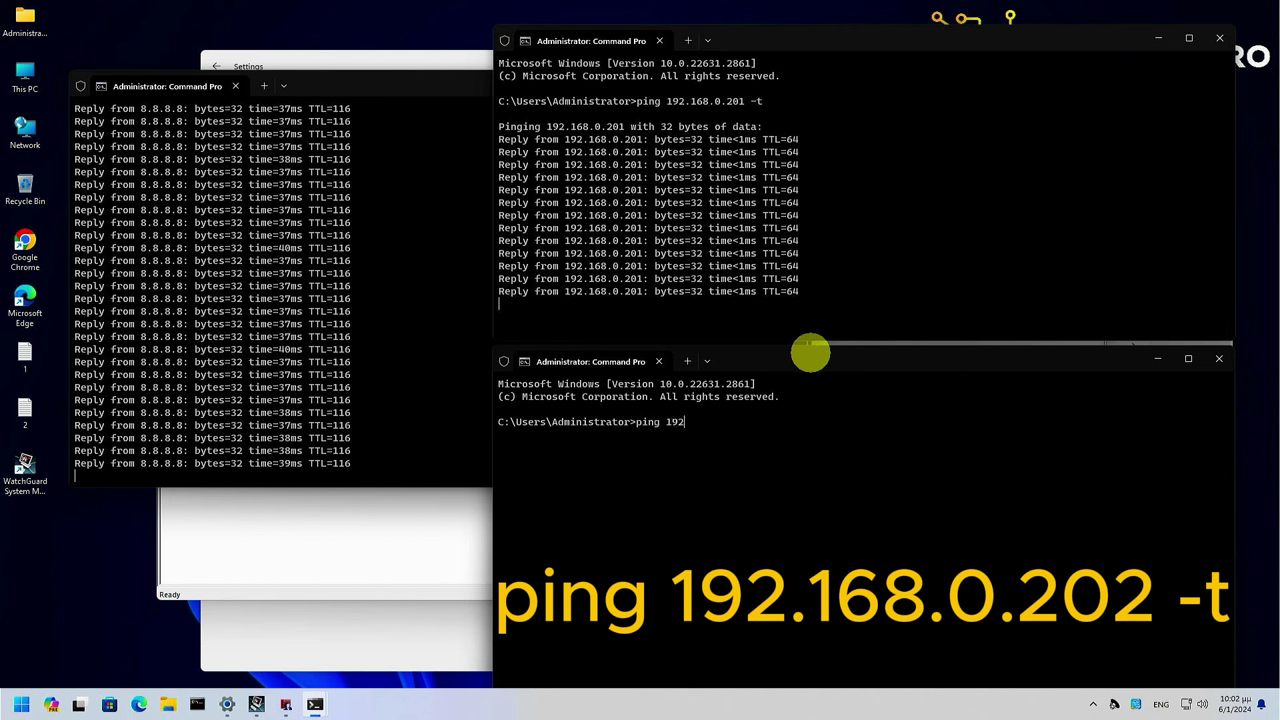
text(.168.0.2)
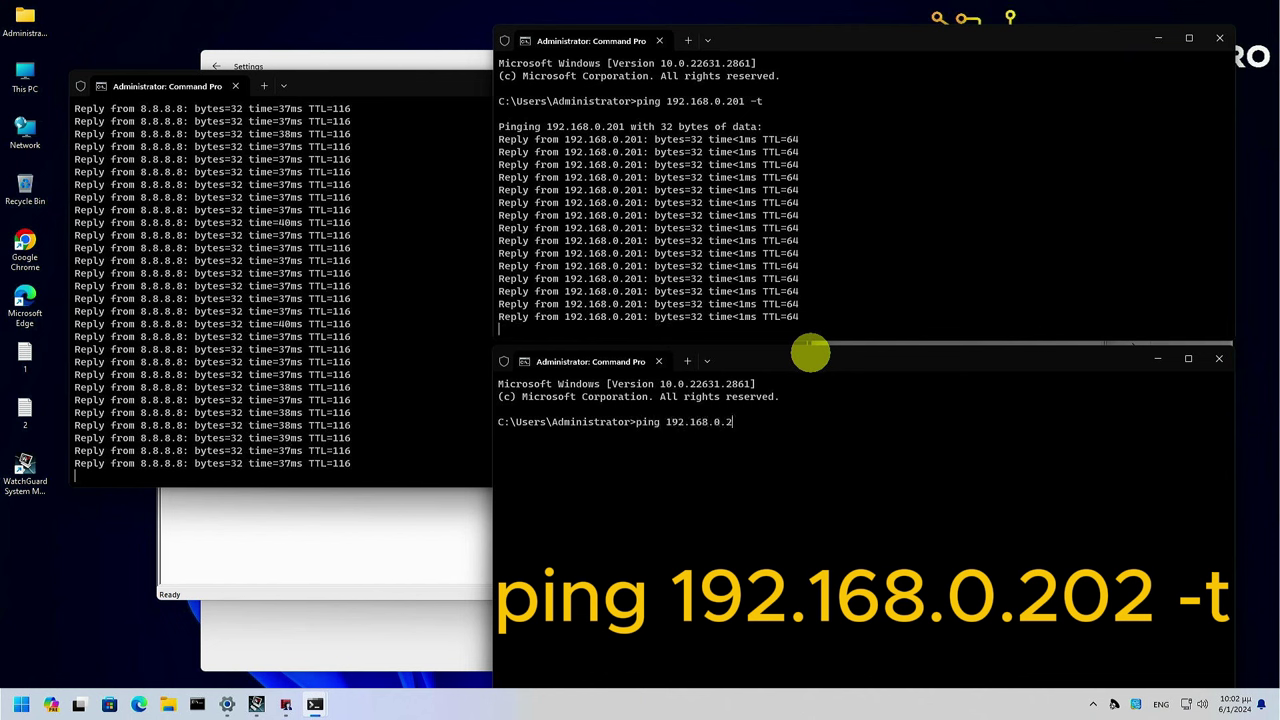
text(02 -t)
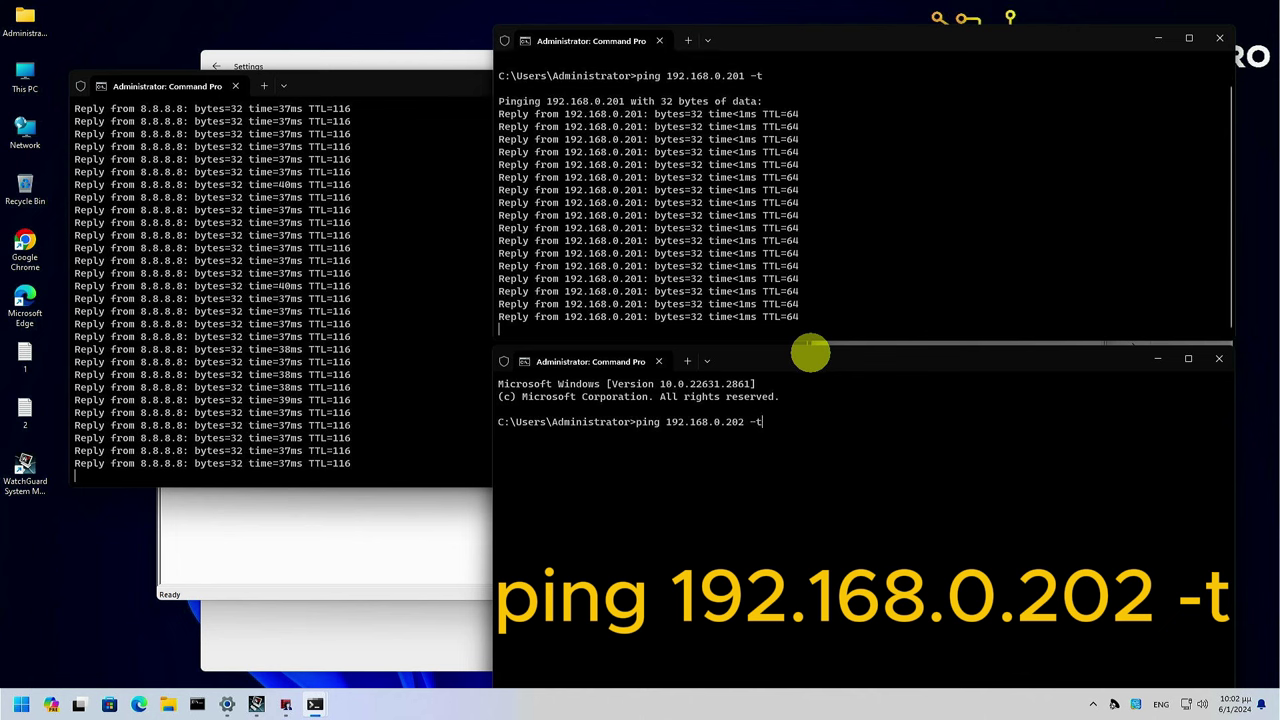
key(Return)
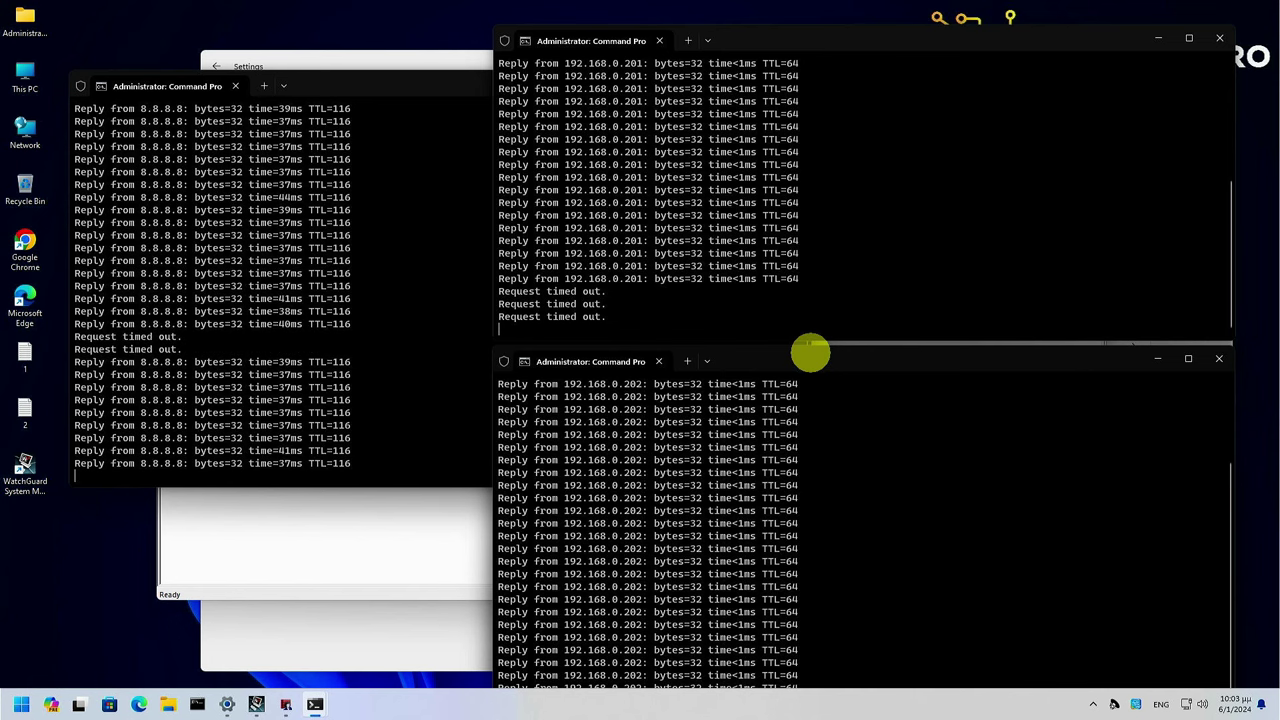
Check M290-2 is master and M290-1 backup master, then view the 192.168.0.201 ping
click(398, 556)
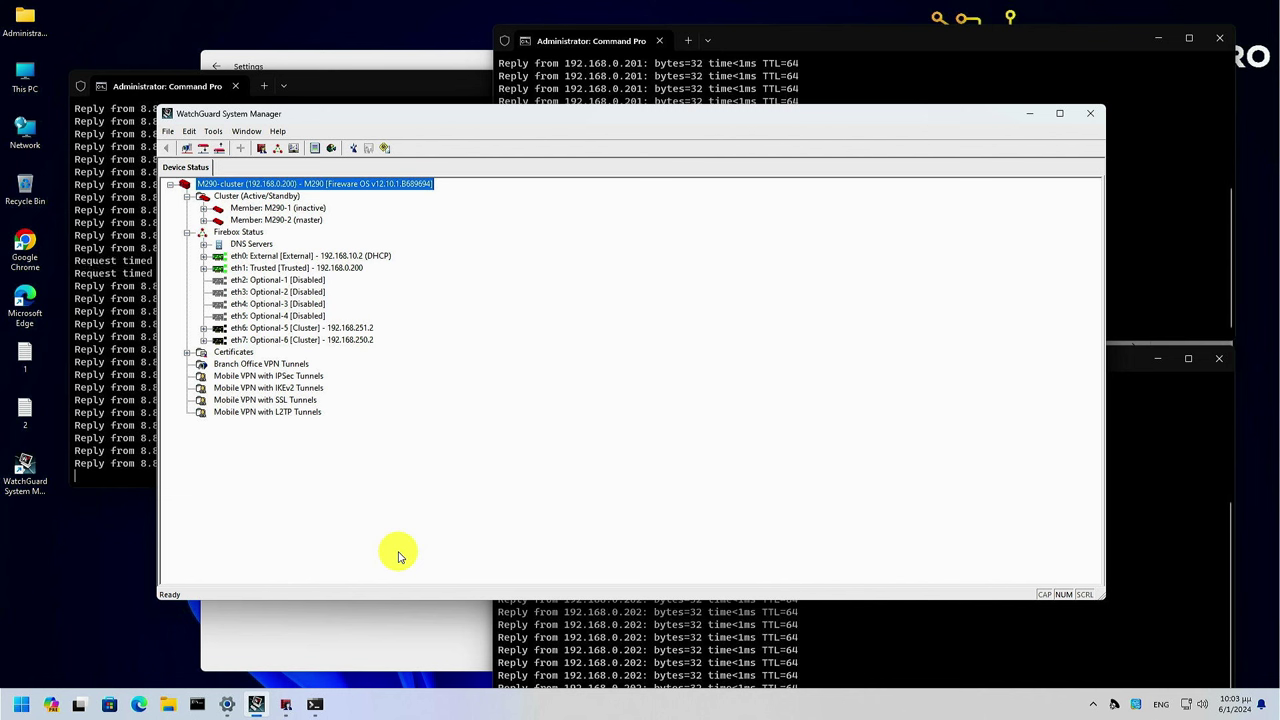
click(310, 208)
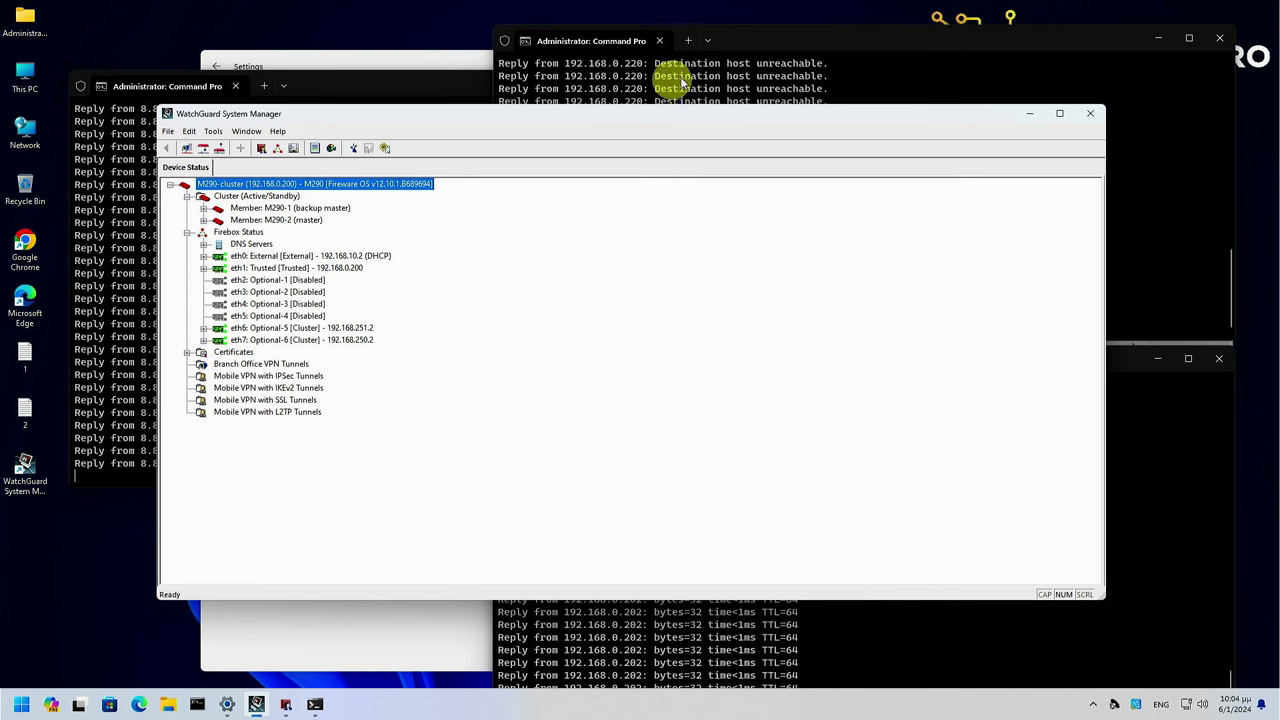
click(789, 54)
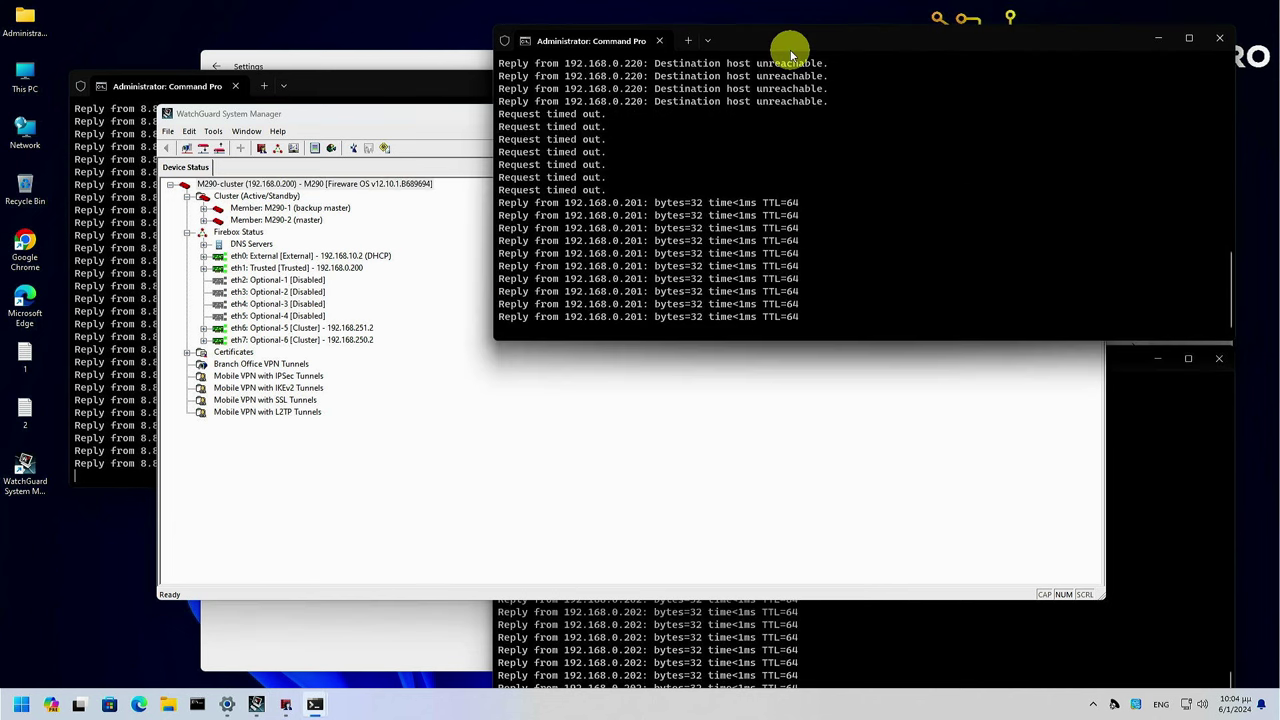
Arrange the ping windows and open the M290-cluster actions while 192.168.0.202 times out
click(446, 84)
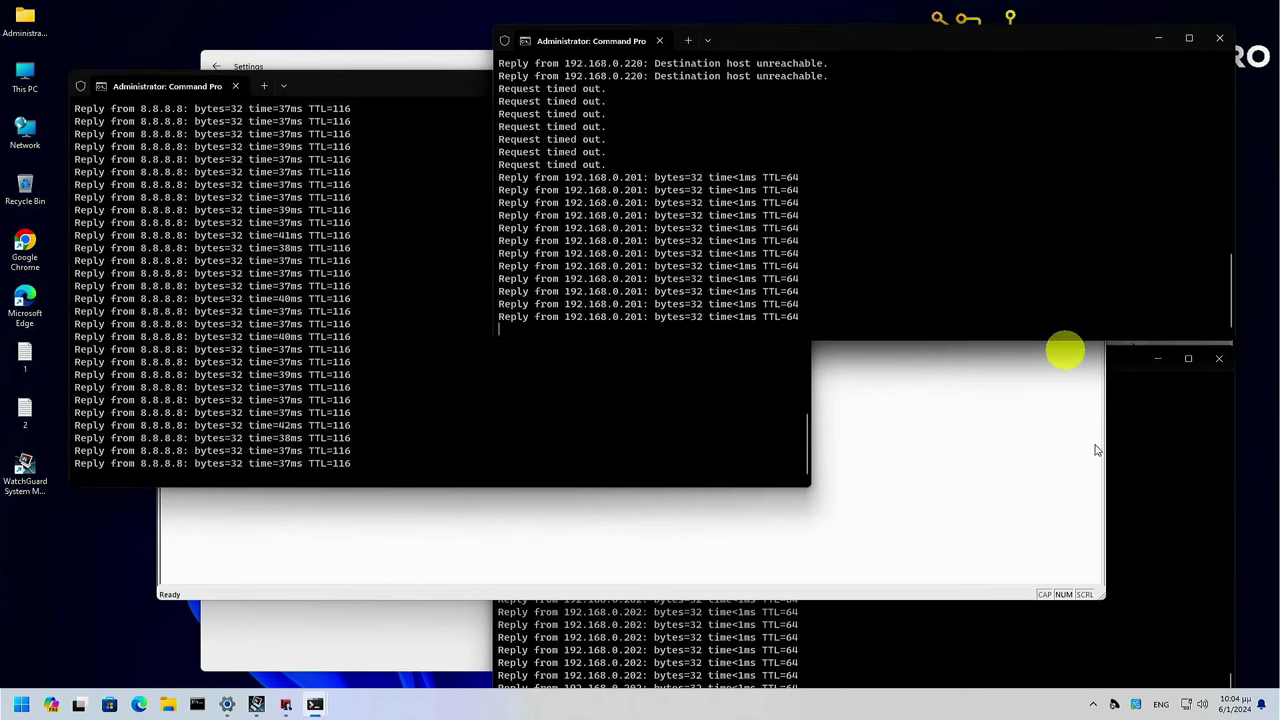
click(1182, 516)
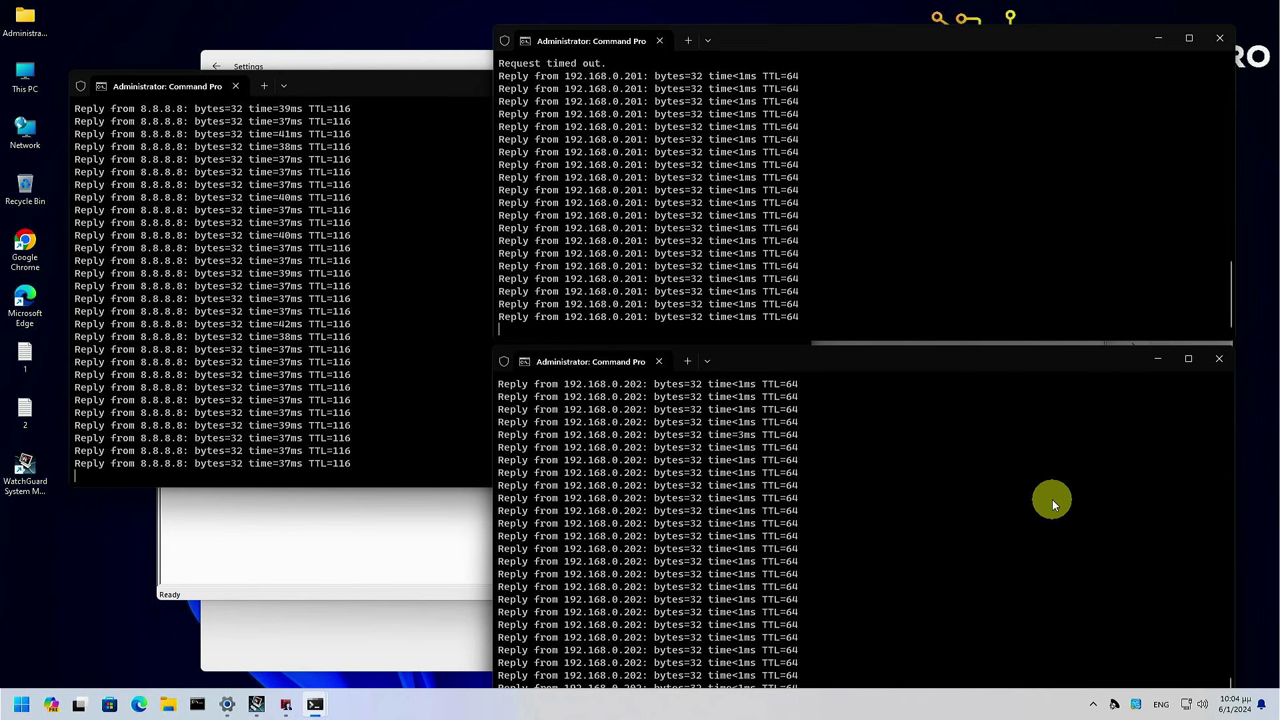
drag(1031, 365, 1031, 262)
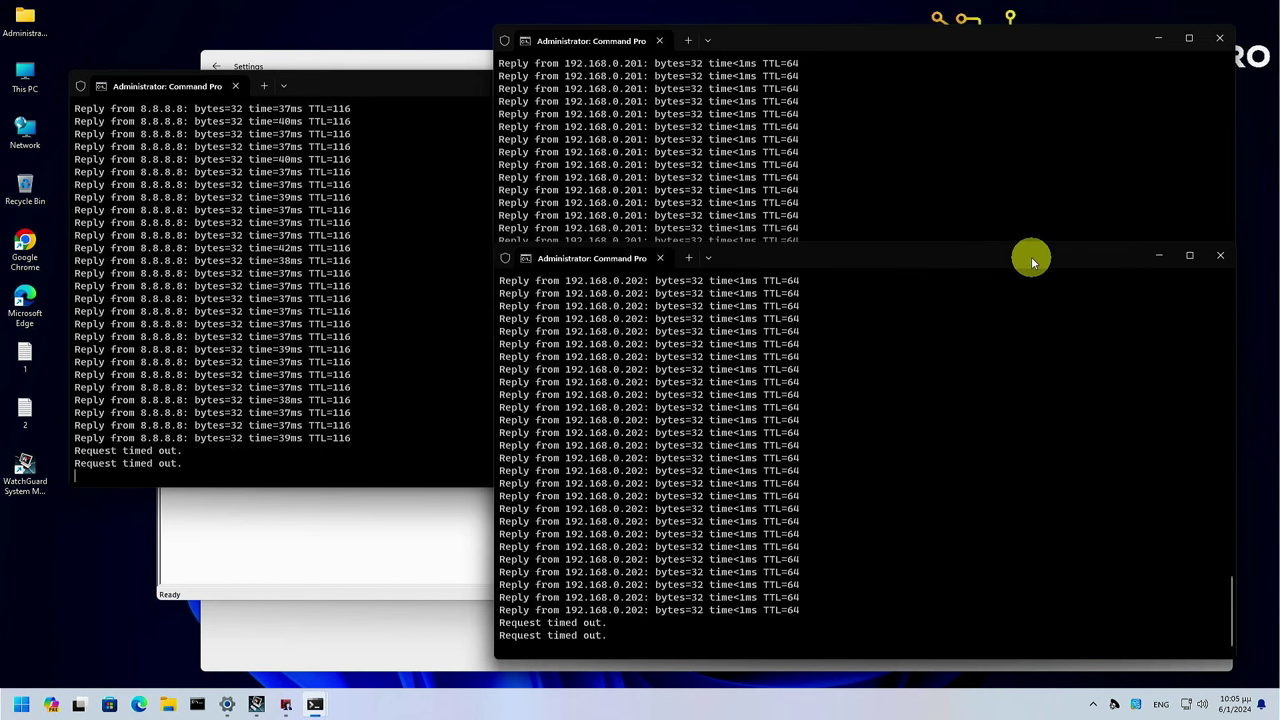
click(410, 544)
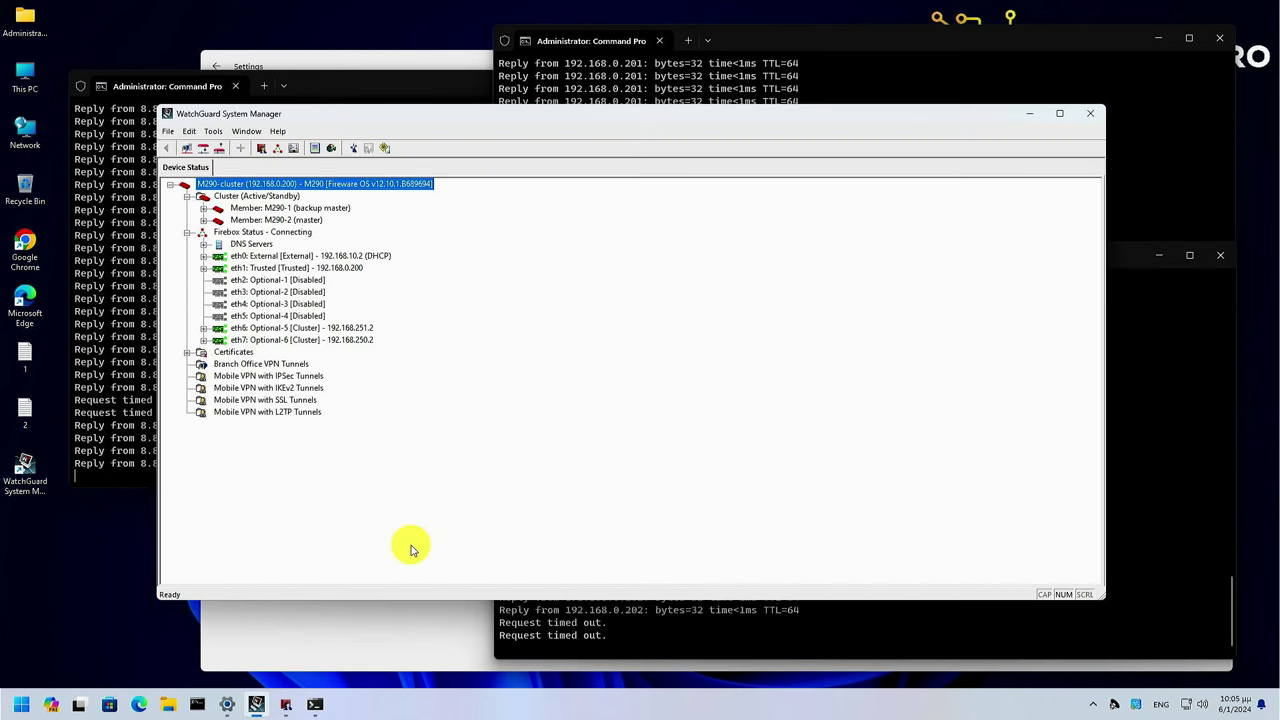
right_click(401, 191)
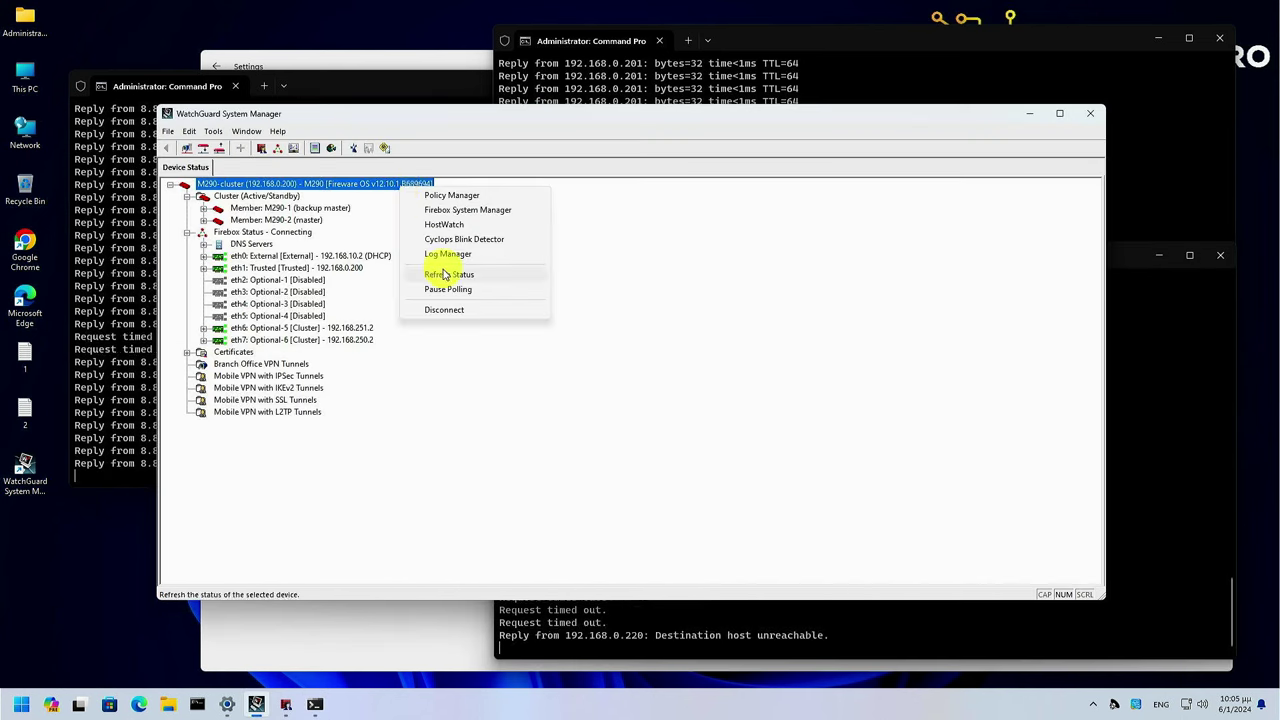
click(134, 466)
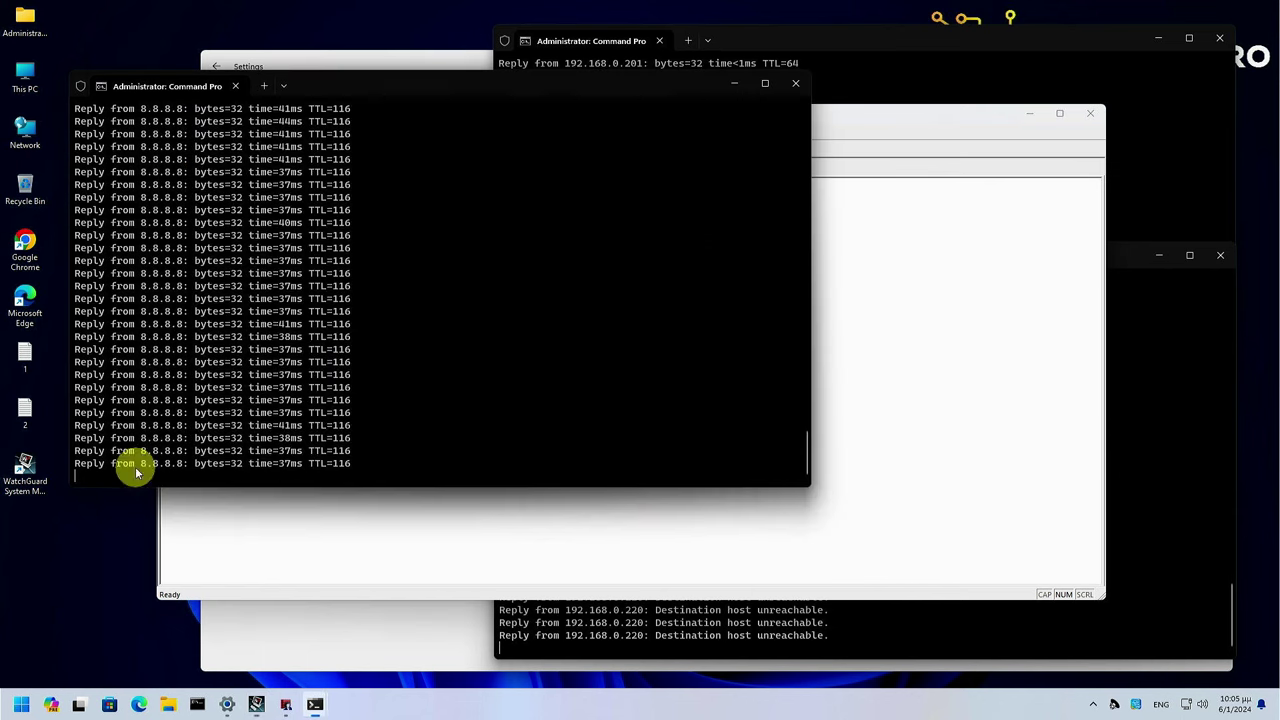
Bring the 192.168.0.201 and 192.168.0.202 ping windows forward to confirm replies resumed
click(1155, 205)
click(1176, 415)
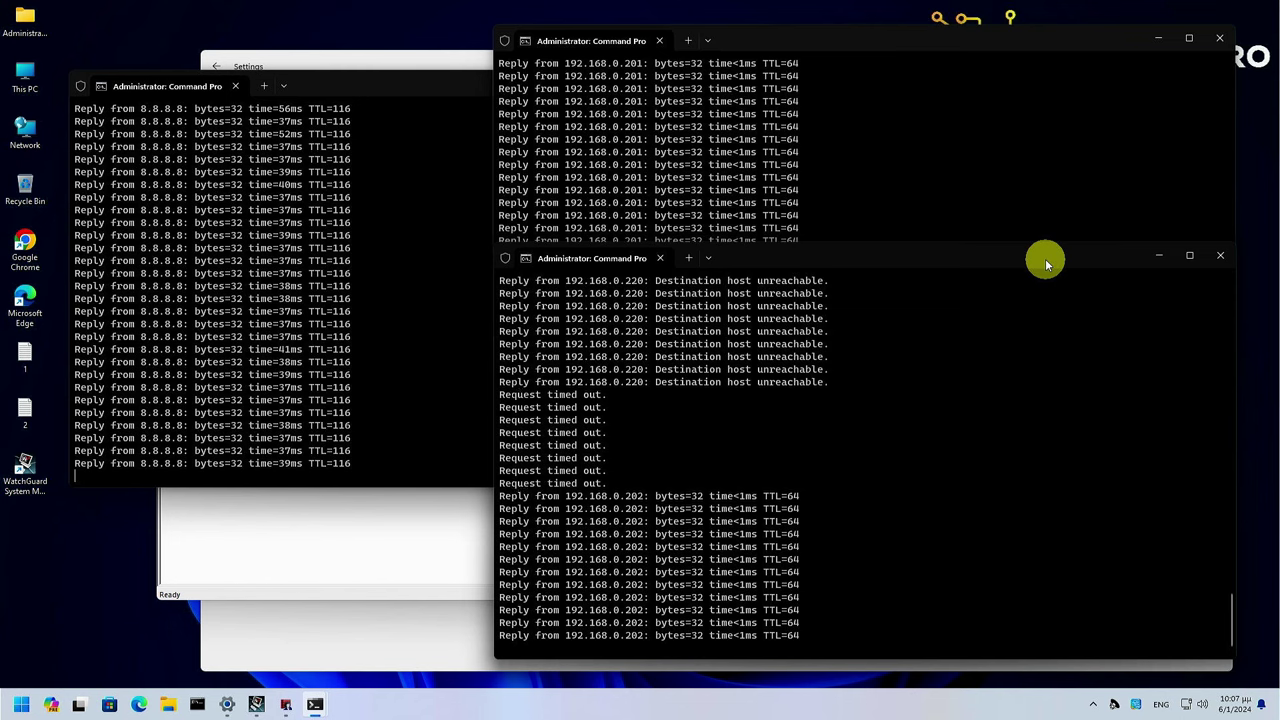
Bring WatchGuard System Manager forward to confirm M290-1 is master and M290-2 backup master
click(345, 565)
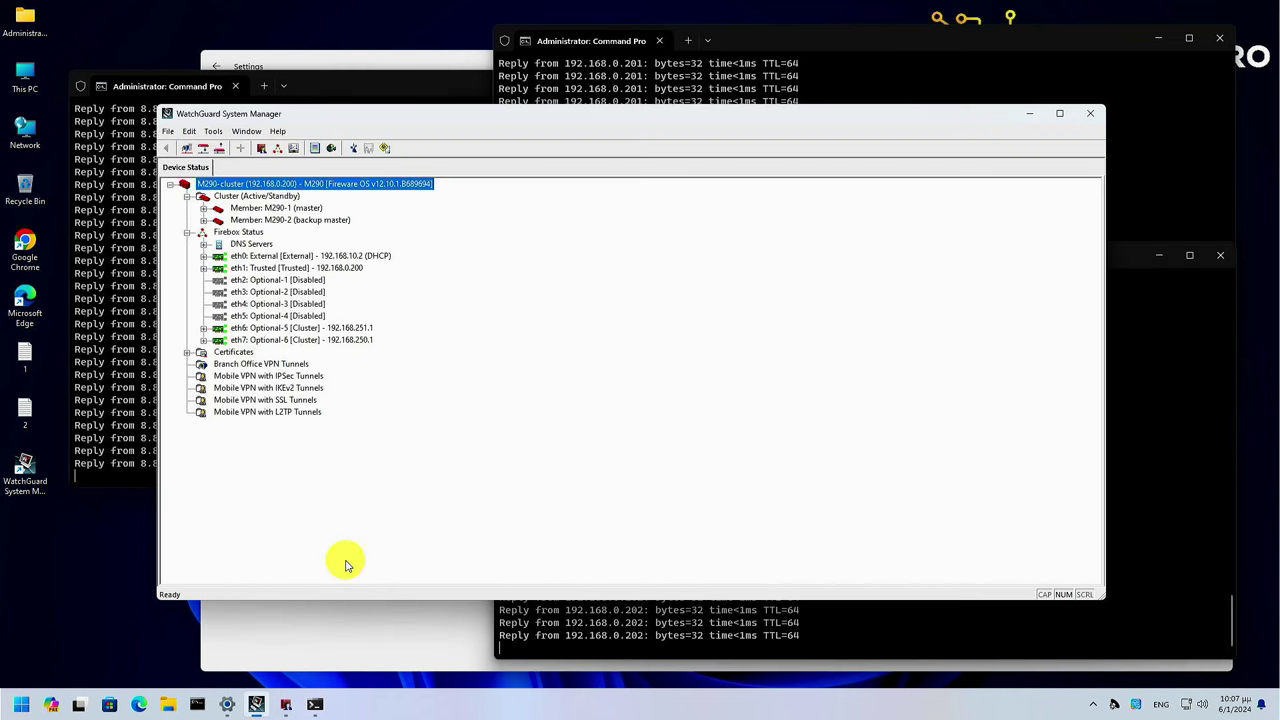